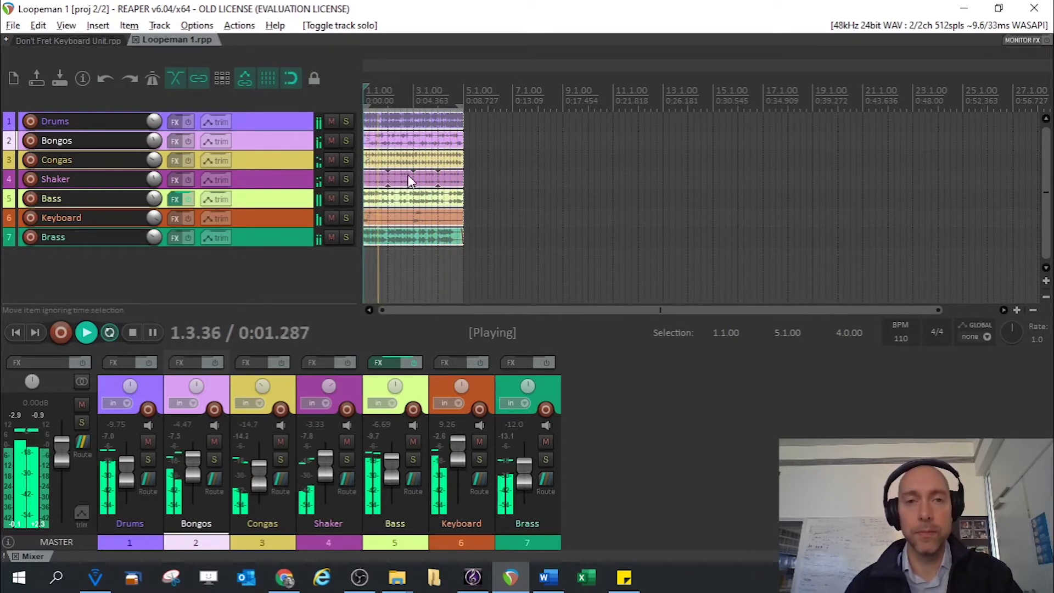
Stop playback and set the loop time selection from bar 1 to bar 5
key(space)
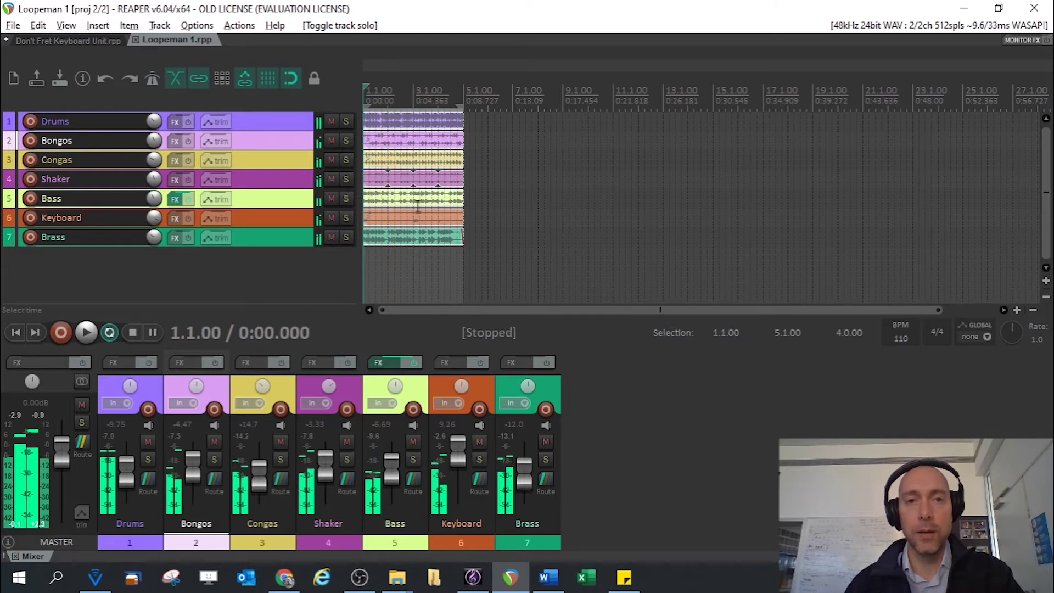
click(490, 176)
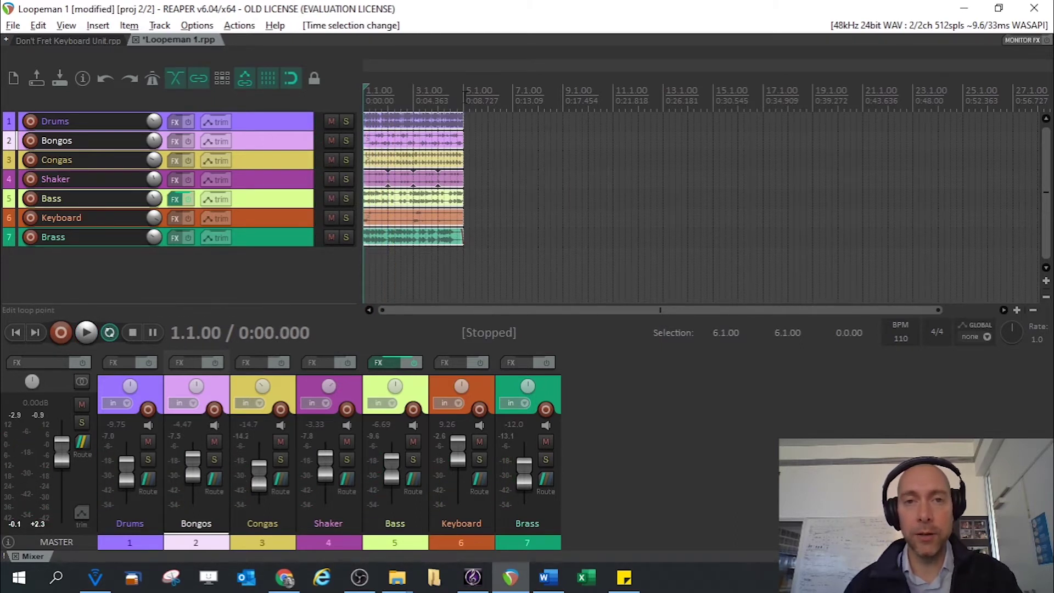
drag(464, 98, 346, 113)
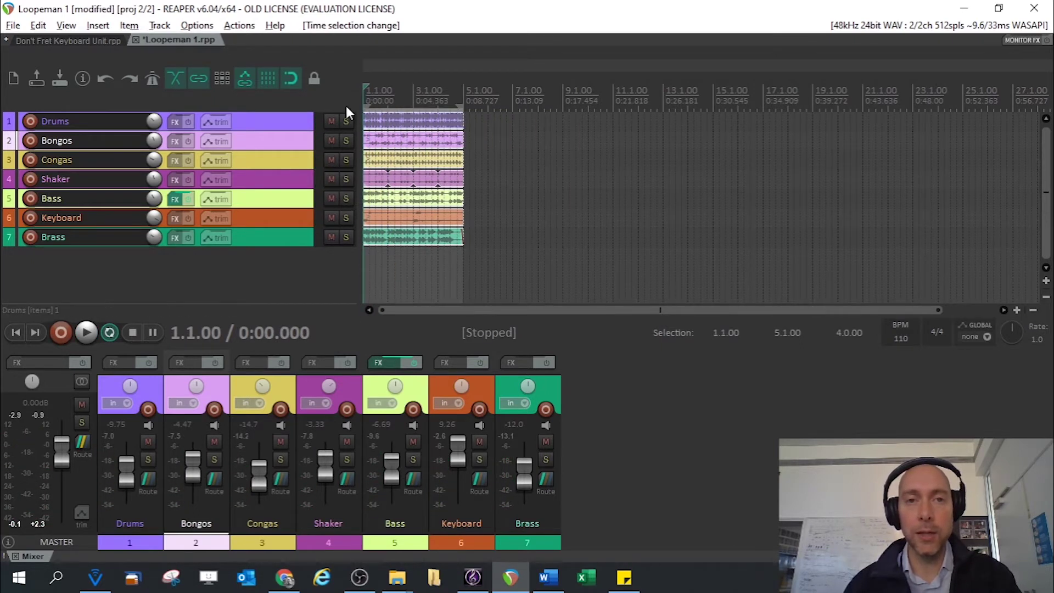
click(110, 333)
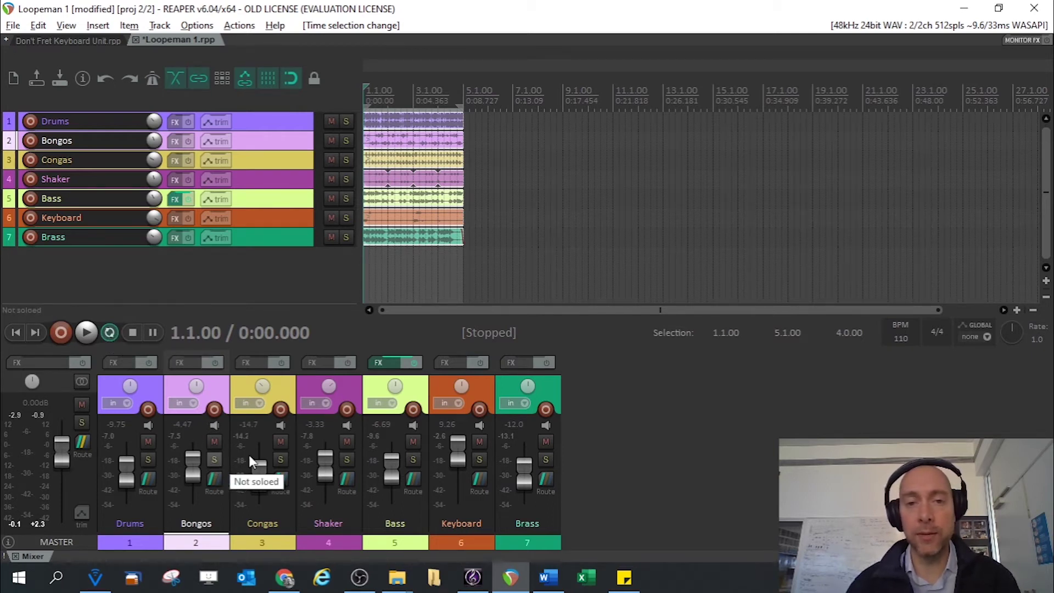
Play the loop while soloing the Keyboard, Shaker and Bongos tracks one after another, and stop playback
click(479, 459)
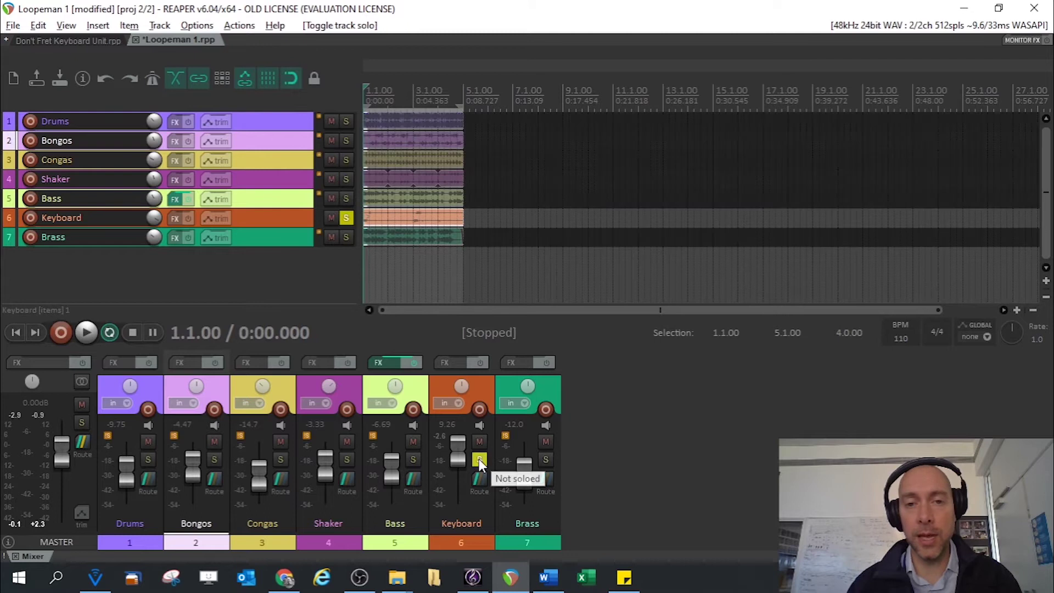
click(86, 337)
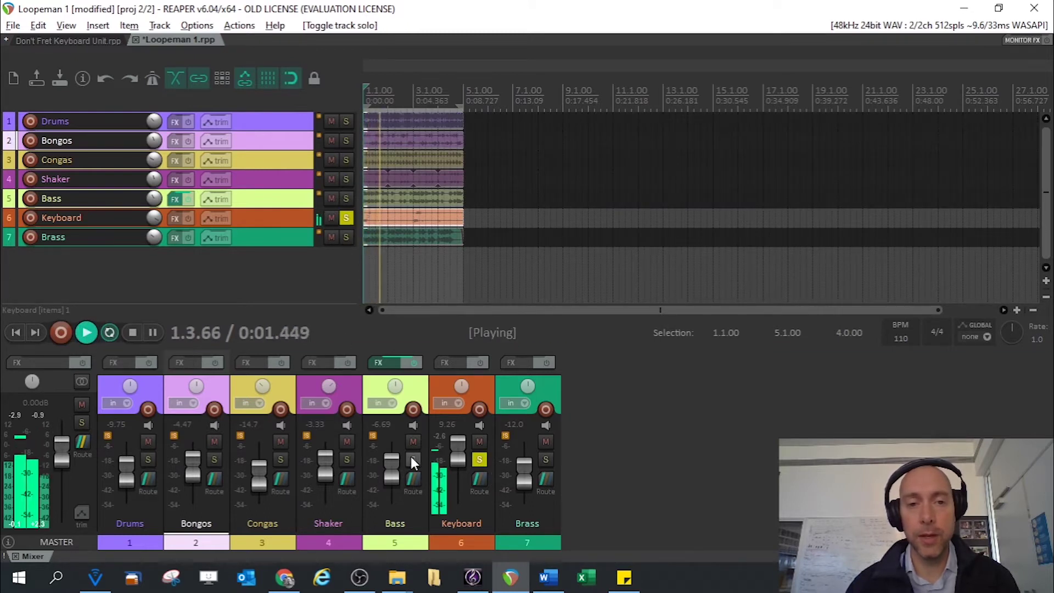
click(347, 459)
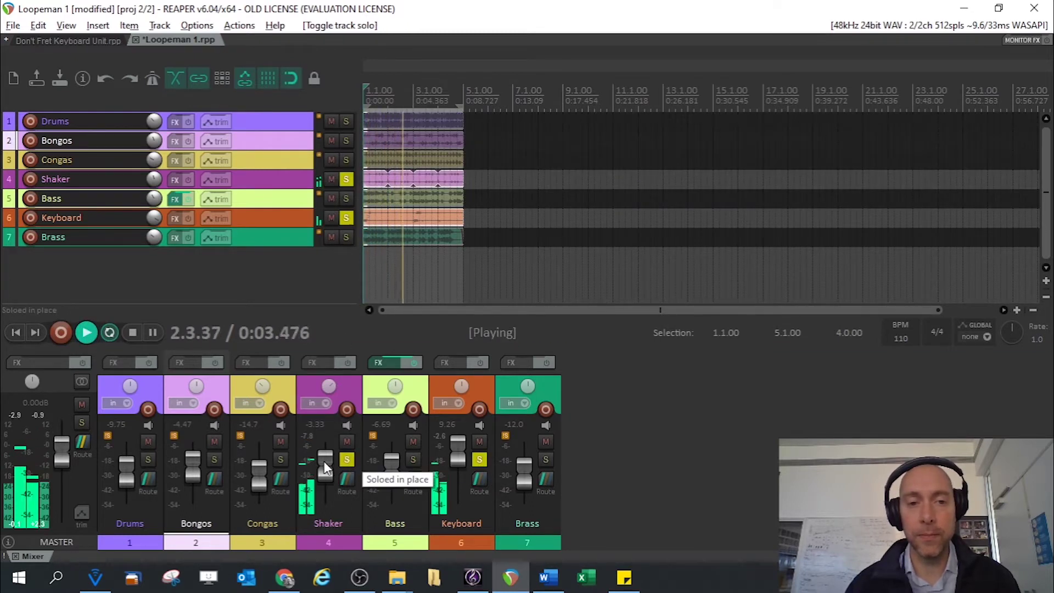
click(214, 460)
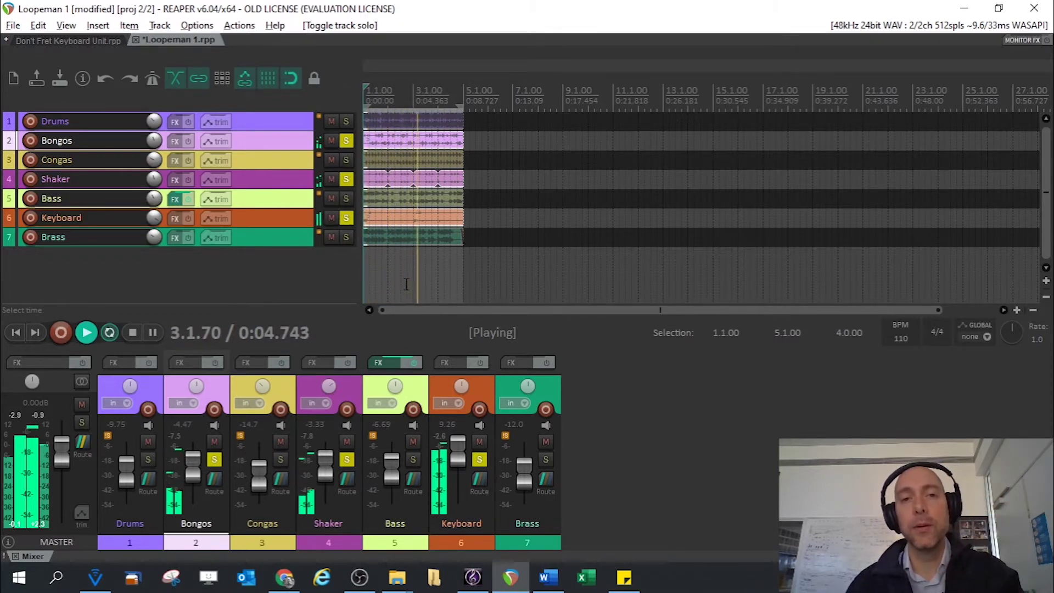
key(space)
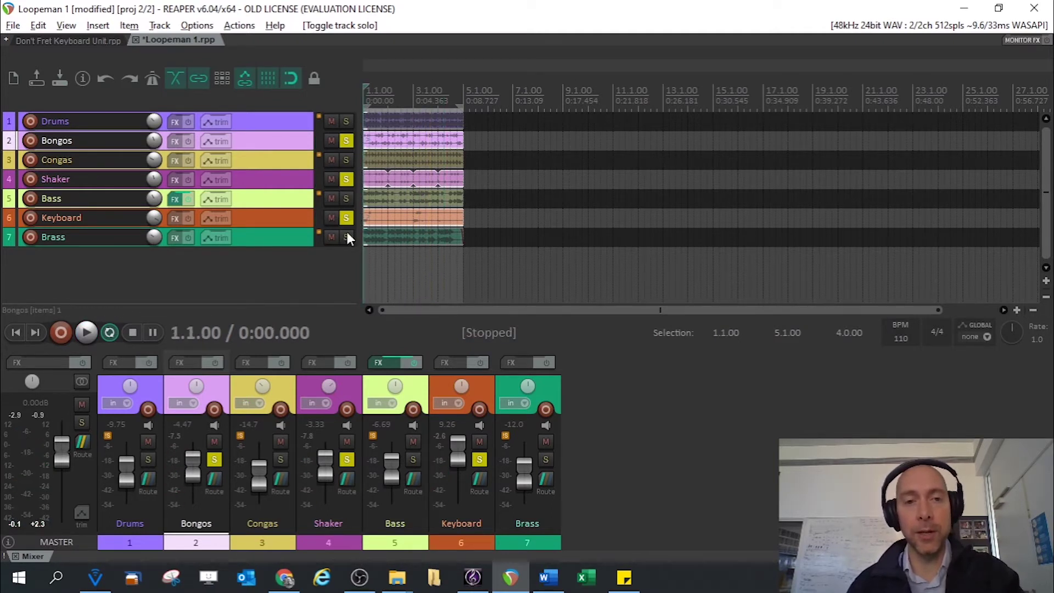
Remove the solo from the Keyboard, Shaker and Bongos tracks
click(479, 460)
click(347, 459)
click(215, 460)
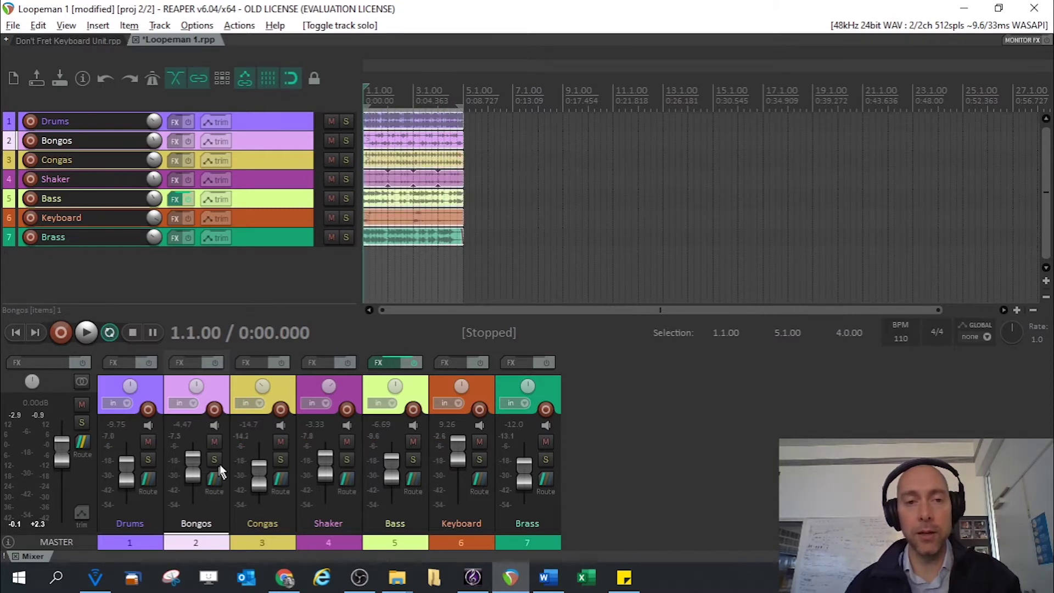
Play the start of the loop with all tracks audible, stop it, and save the project
key(space)
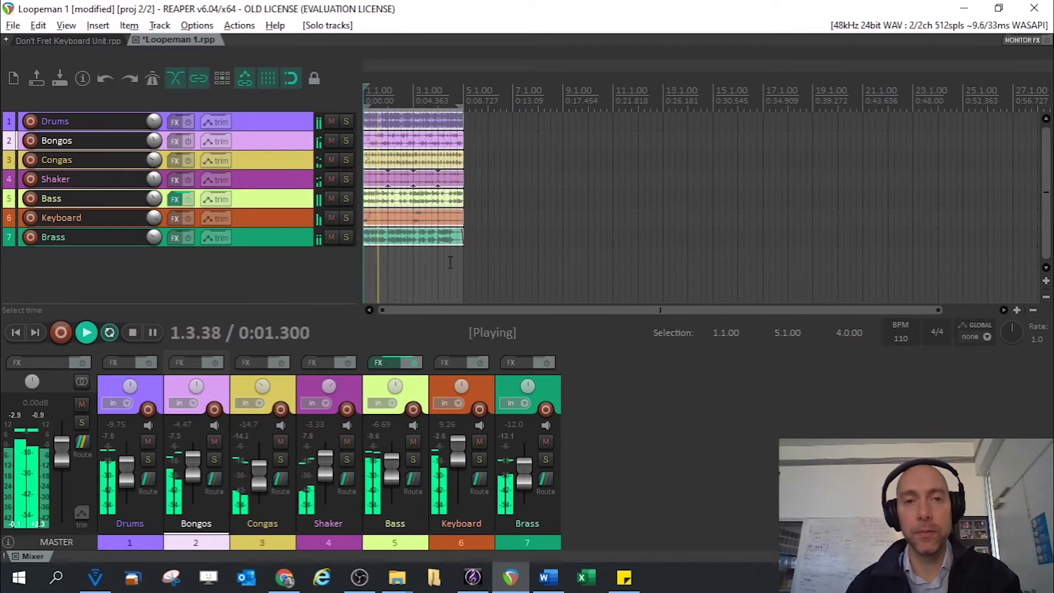
key(space)
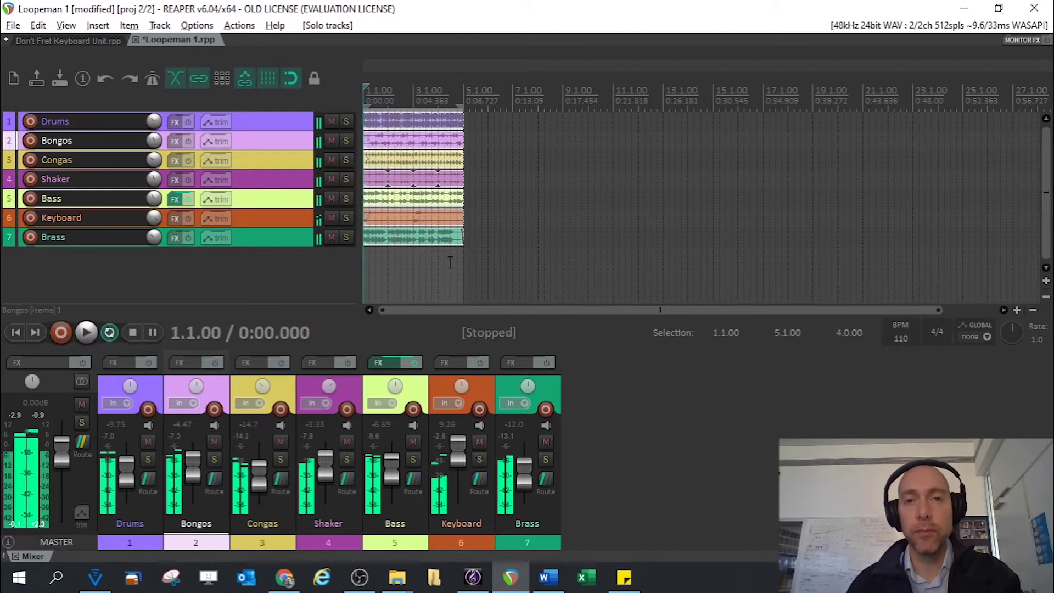
key(ctrl+s)
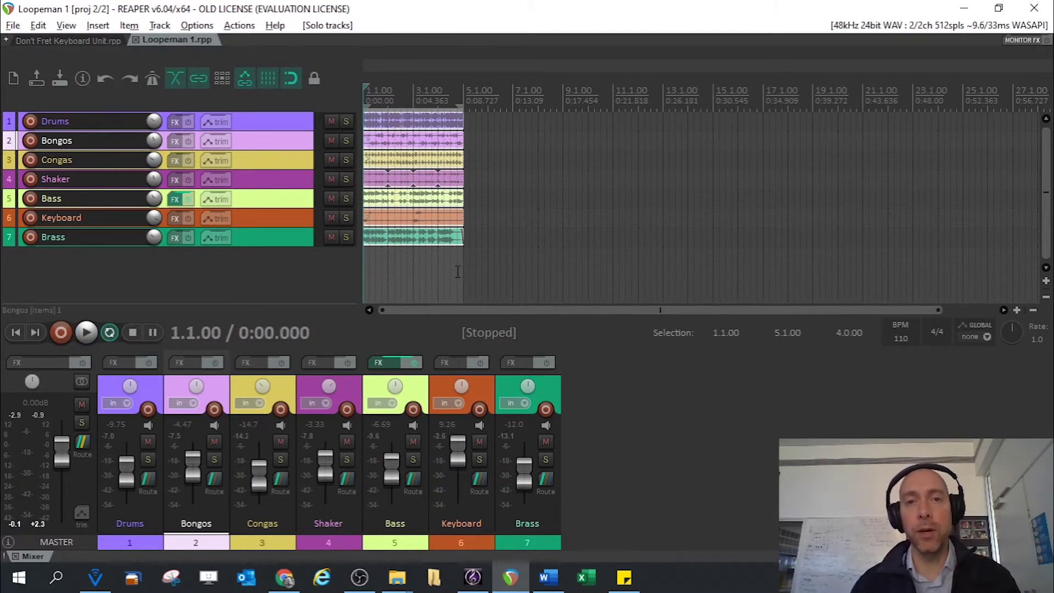
Copy the Bongos, Shaker and Keyboard items from the original loop and paste them at bar 7
click(437, 145)
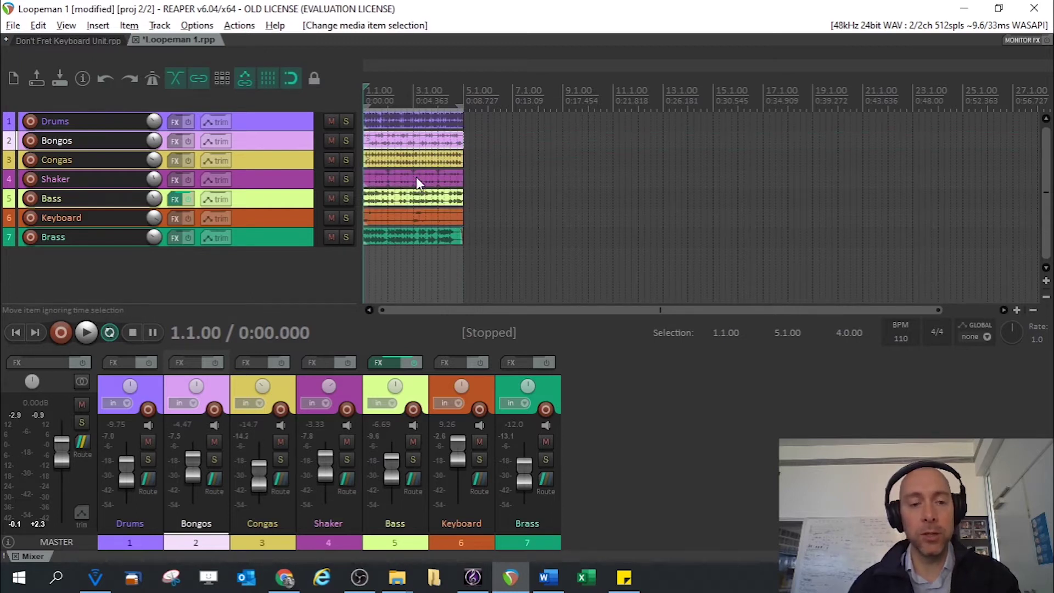
drag(415, 182, 422, 220)
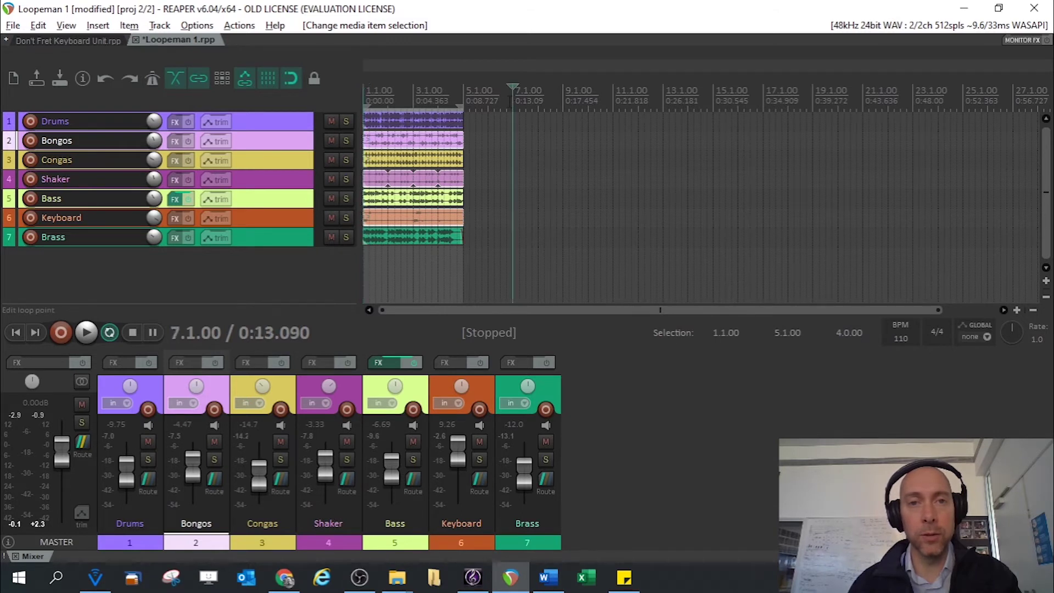
key(ctrl+v)
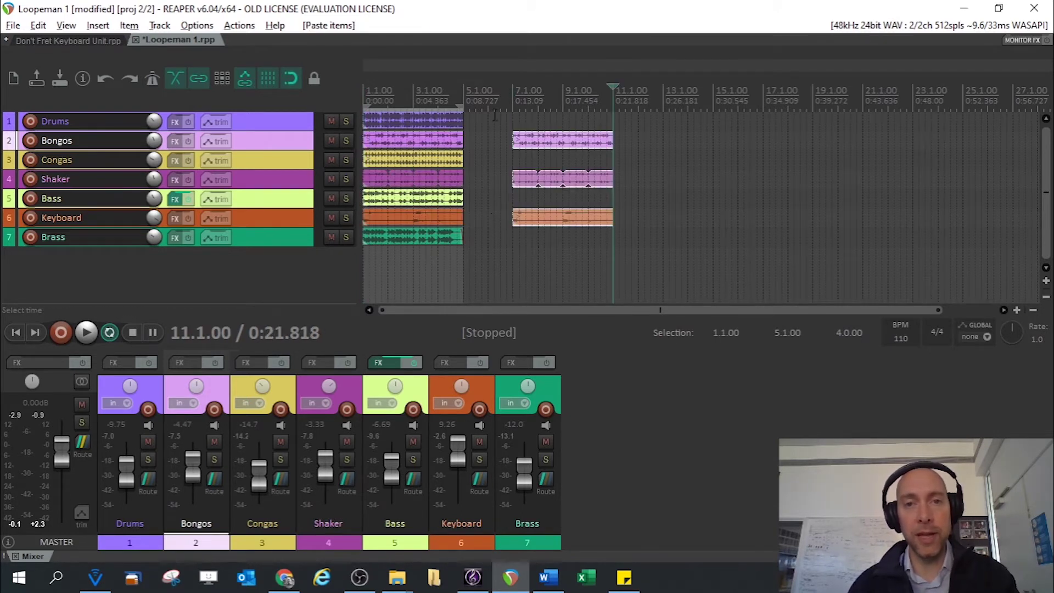
Play the pasted Bongos, Shaker and Keyboard section from just before bar 7, and stop near bar 11
click(506, 93)
key(space)
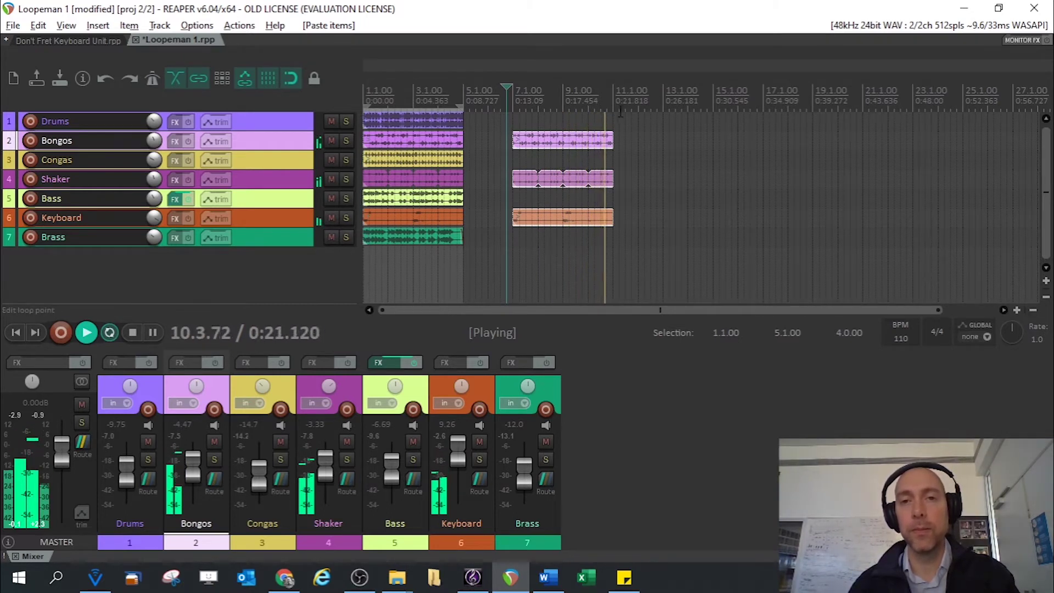
key(space)
Paste the Bongos, Shaker and Keyboard items repeatedly from bar 11 to fill those tracks up to bar 27
drag(624, 239, 516, 118)
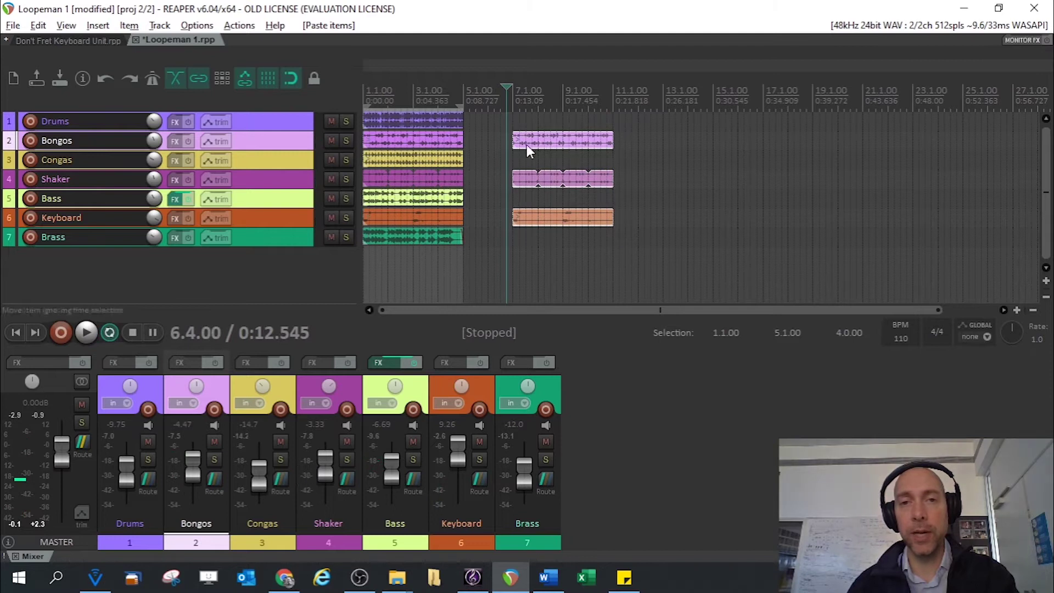
click(613, 91)
key(ctrl+v)
key(ctrl+v)
key(ctrl+v)
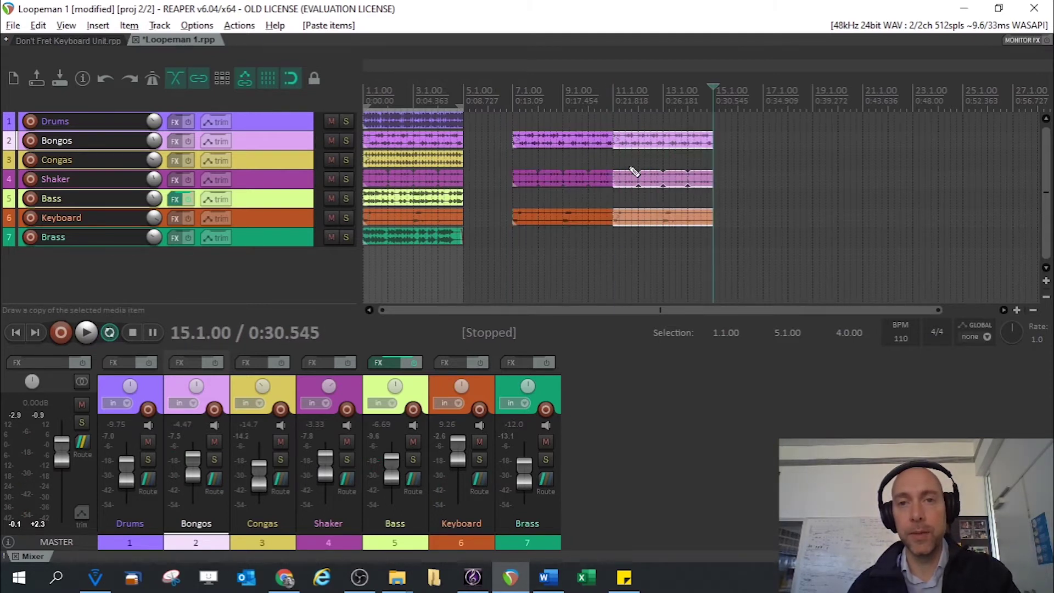
key(ctrl+v)
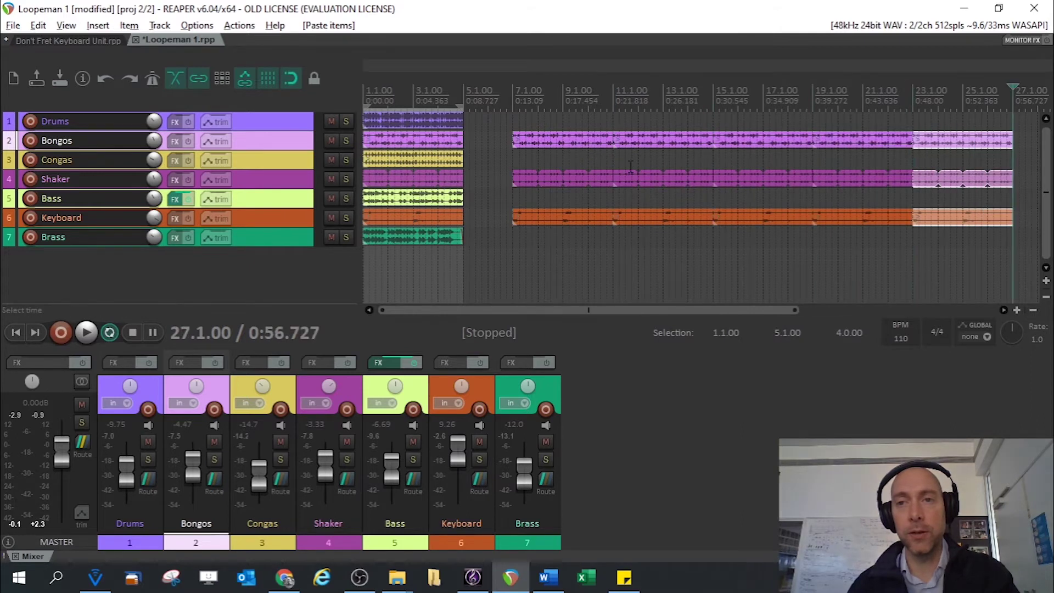
Copy the Congas item to bar 11, check it in playback from bar 7, and extend its loop to bar 27
click(428, 163)
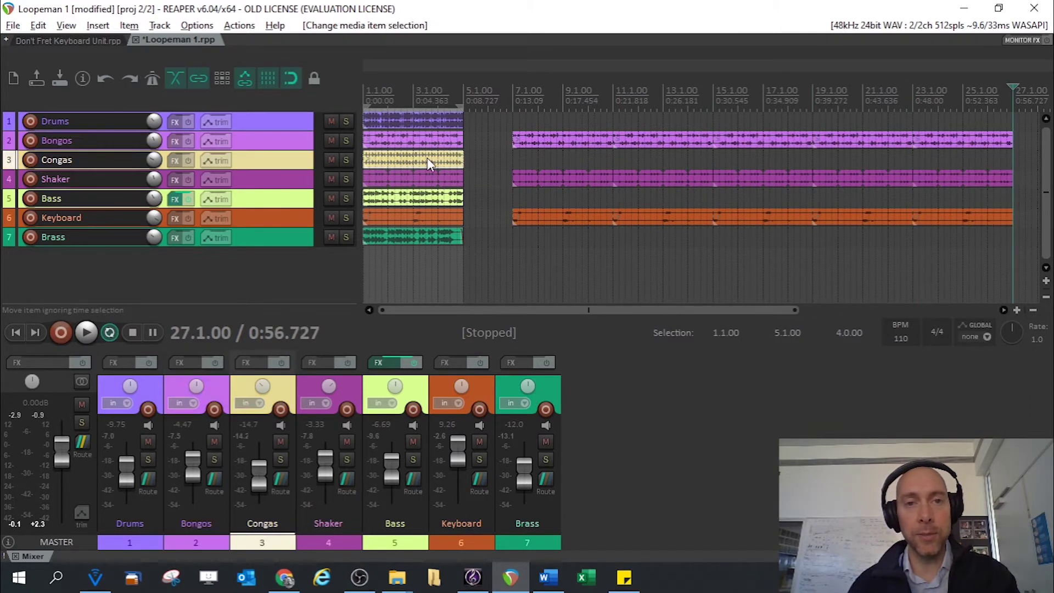
drag(409, 161, 667, 160)
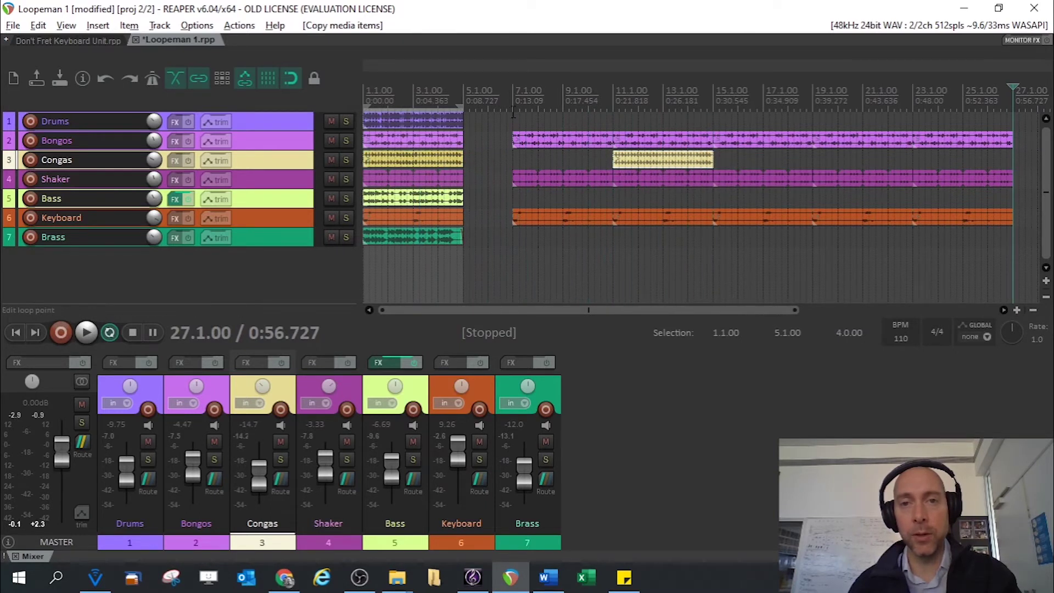
click(516, 97)
key(space)
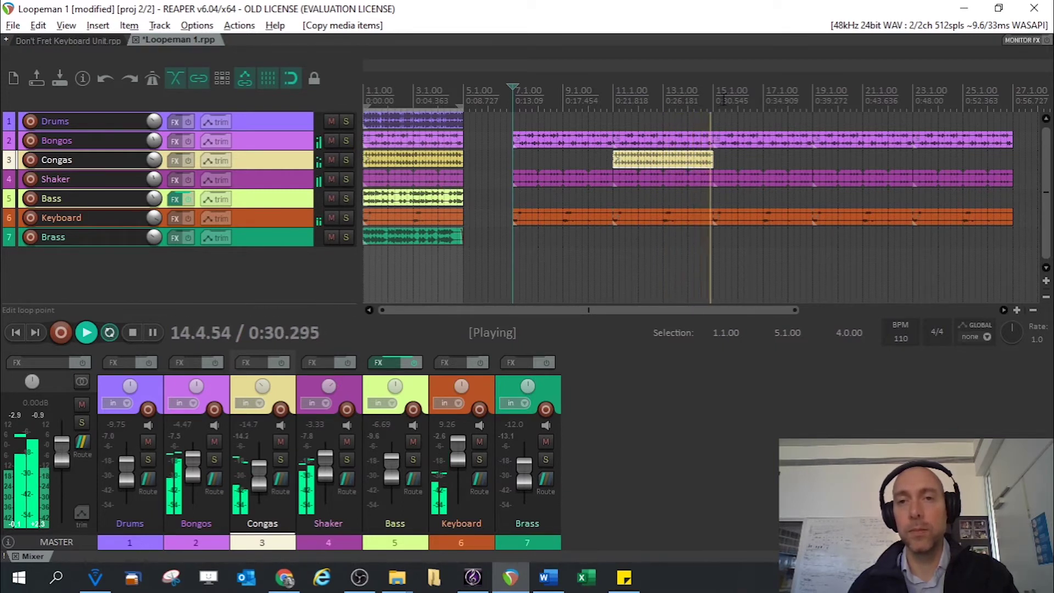
key(space)
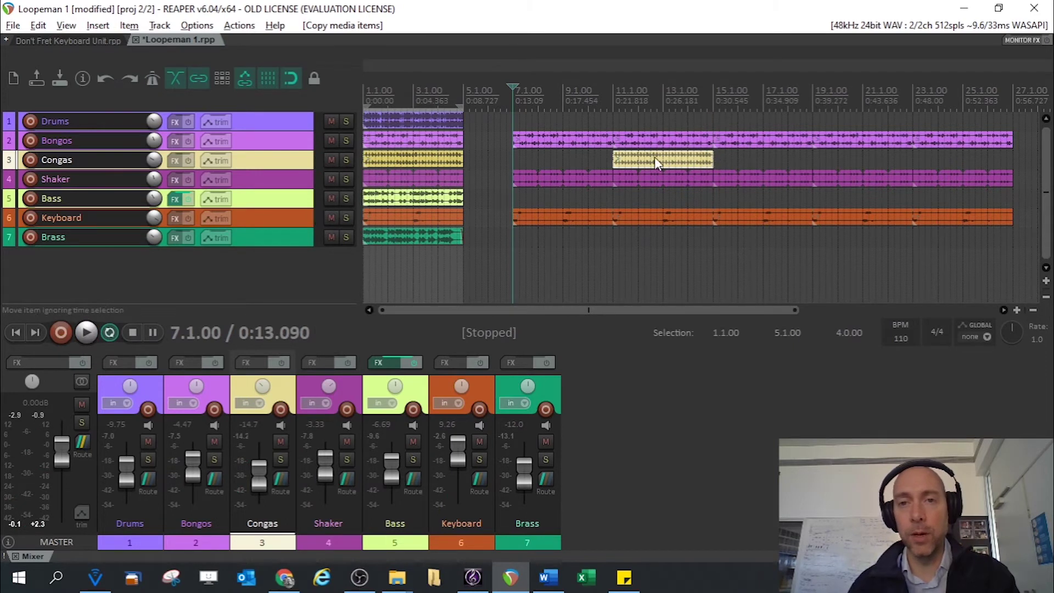
drag(712, 163, 1014, 163)
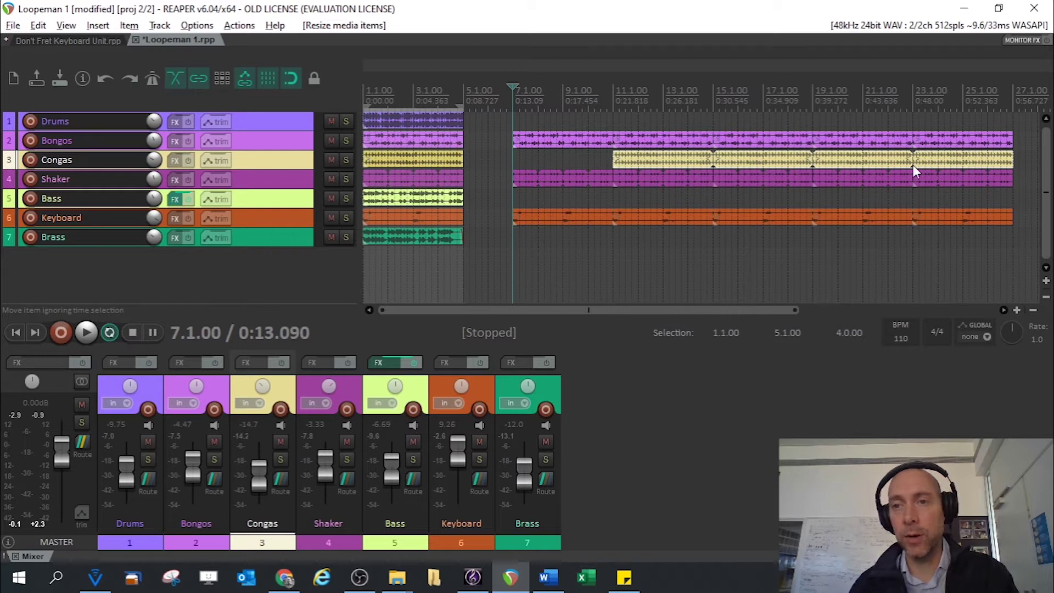
click(387, 181)
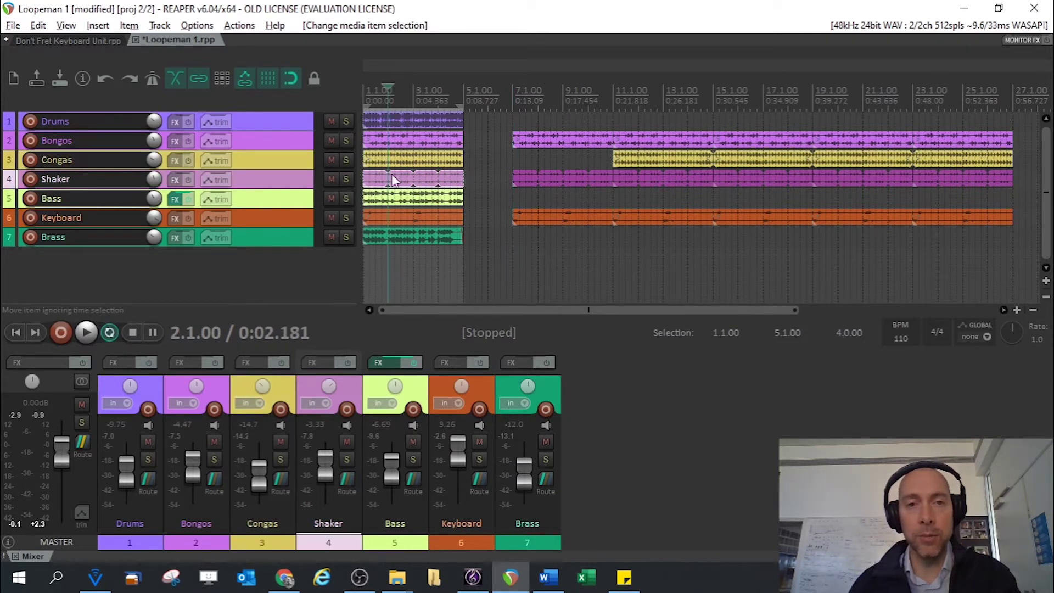
mouse_move(460, 184)
mouse_down()
mouse_move(329, 182)
mouse_move(461, 183)
mouse_move(463, 198)
mouse_move(788, 201)
mouse_move(464, 203)
mouse_up()
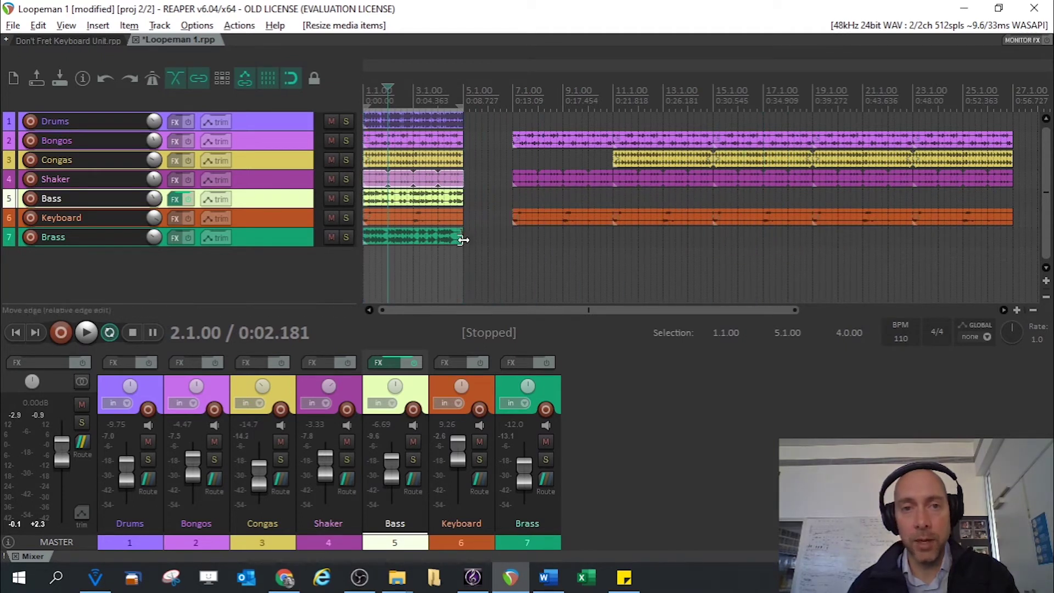
mouse_move(464, 239)
mouse_down()
mouse_move(766, 235)
mouse_move(463, 245)
mouse_up()
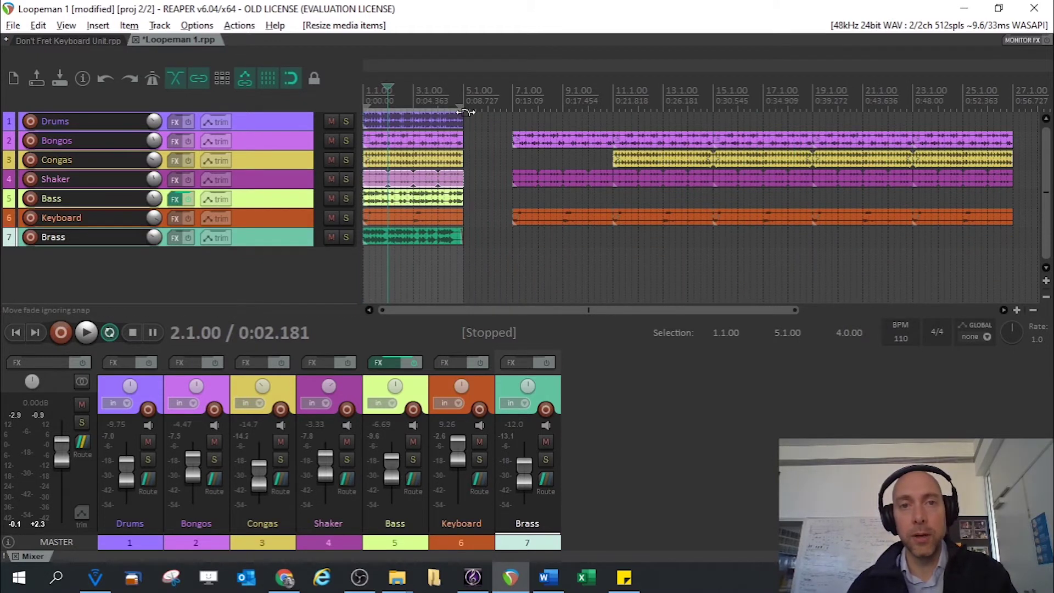
Play the arrangement from bar 7 through the Congas entry, and stop at about bar 15
click(468, 87)
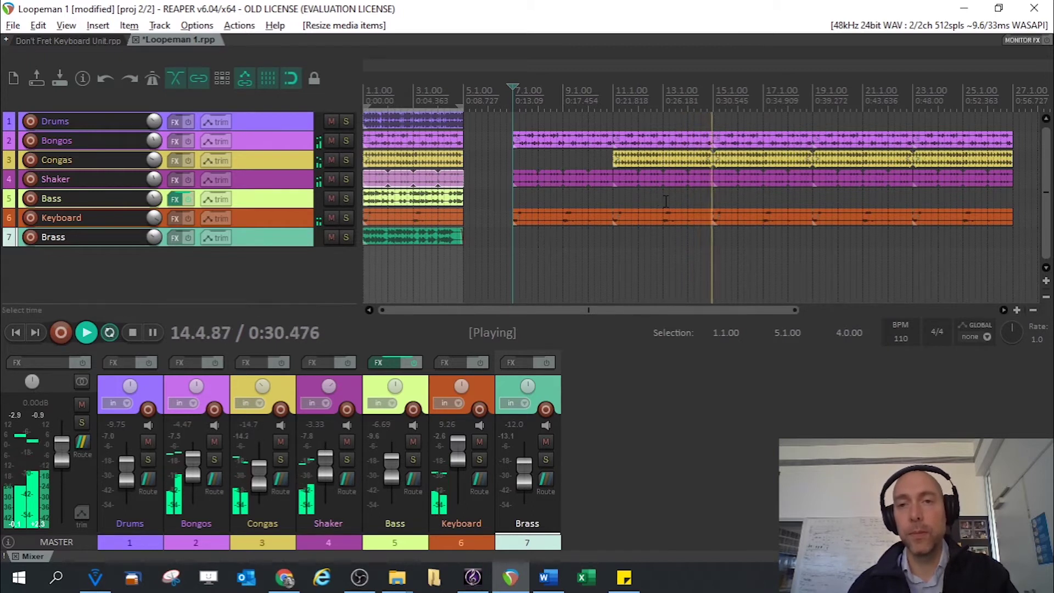
key(space)
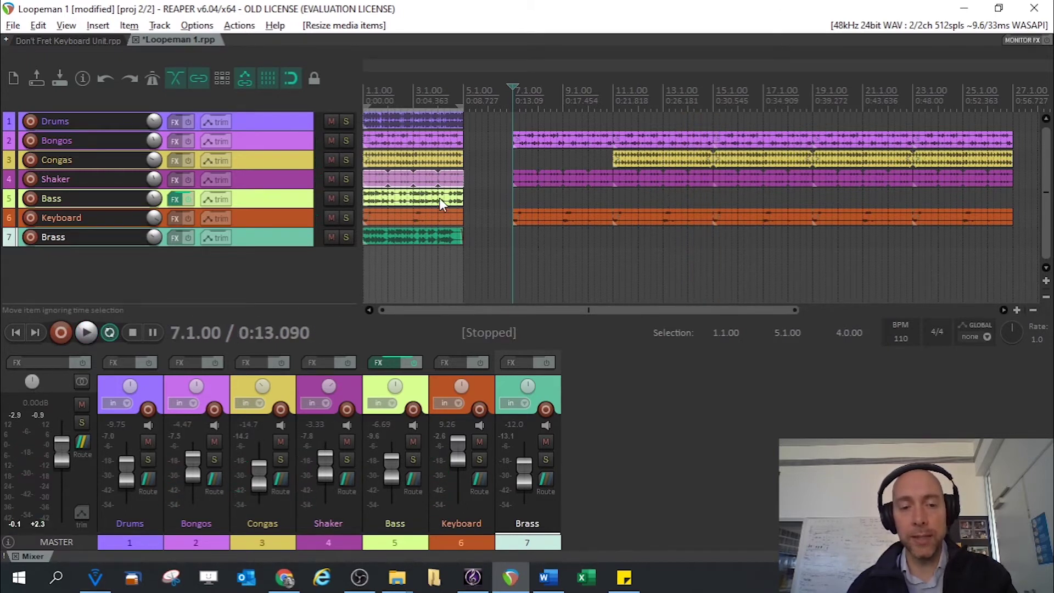
Copy the Bass item from the original loop to bar 15 on its own track
drag(440, 199, 797, 209)
key(ctrl+z)
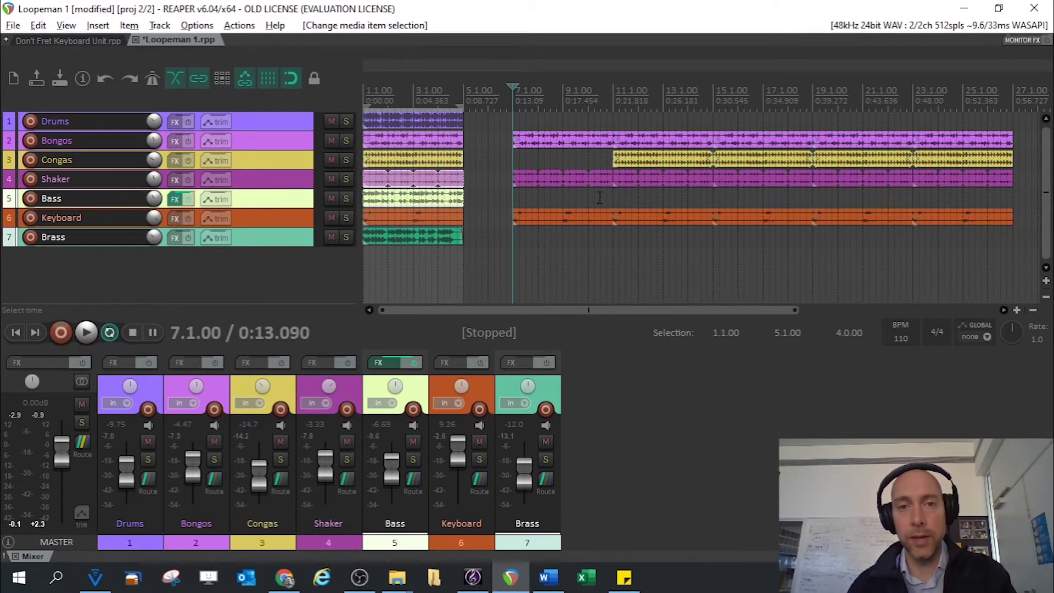
click(425, 197)
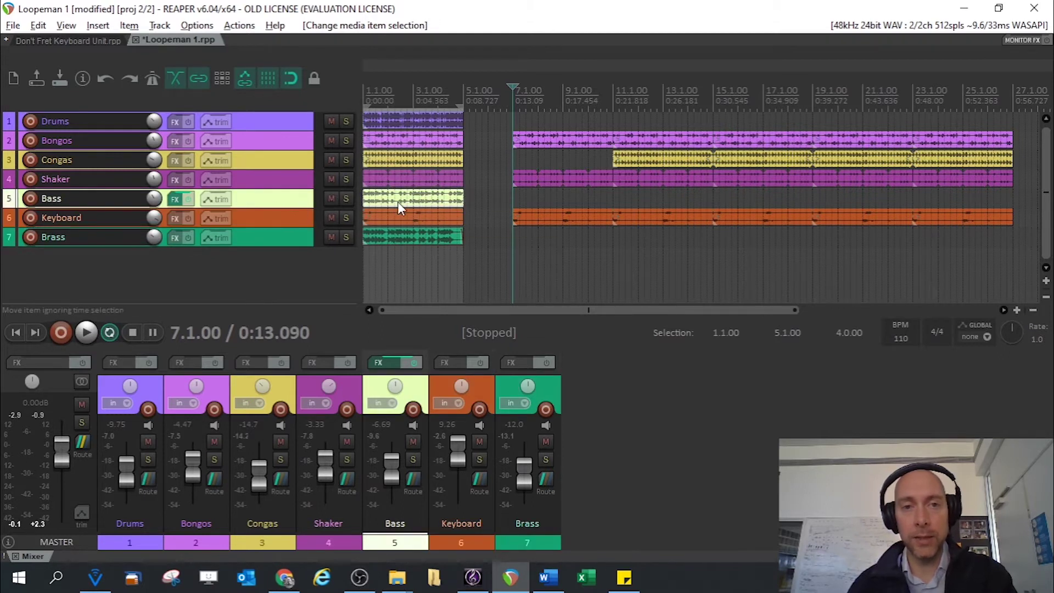
drag(406, 195, 756, 201)
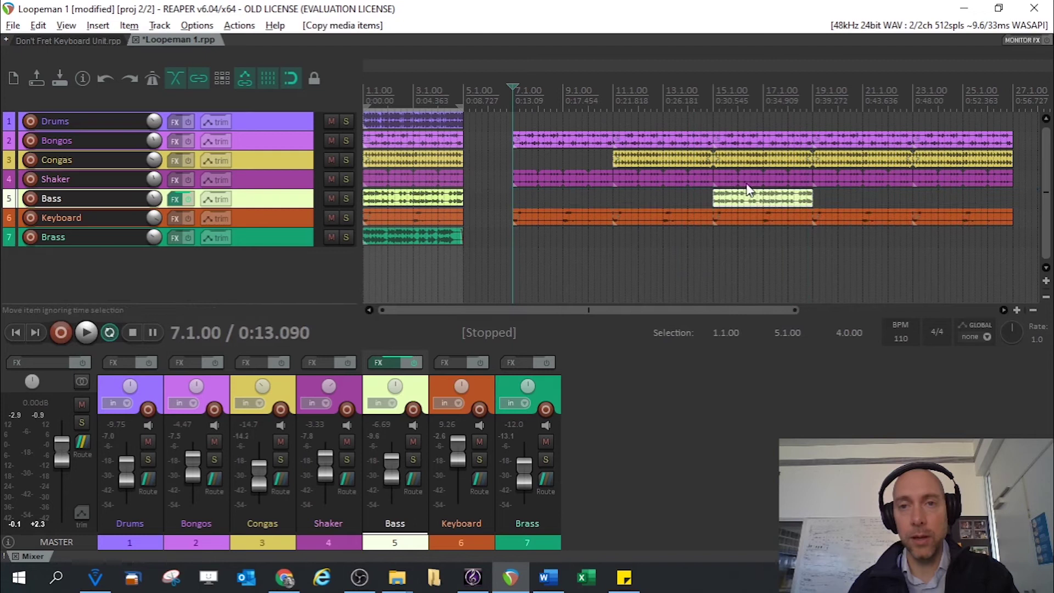
Play the Bass entry from just before bar 15, and stop near the end of the Bass item
click(702, 101)
key(space)
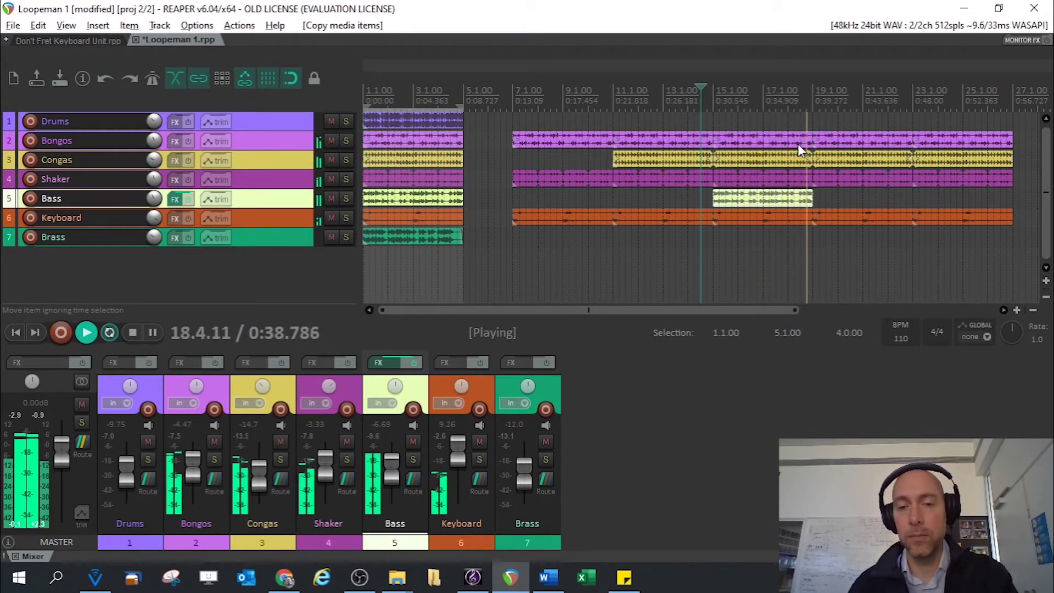
key(space)
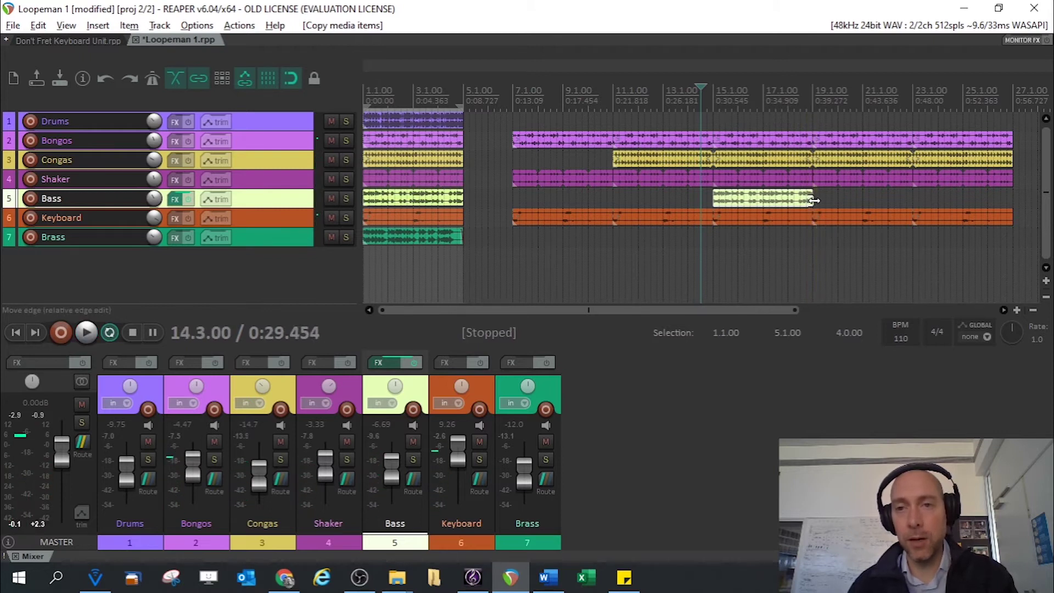
Try extending the Bass item to bar 23, check the repeat in playback from bar 18, and trim it back to bar 19
drag(812, 200, 913, 201)
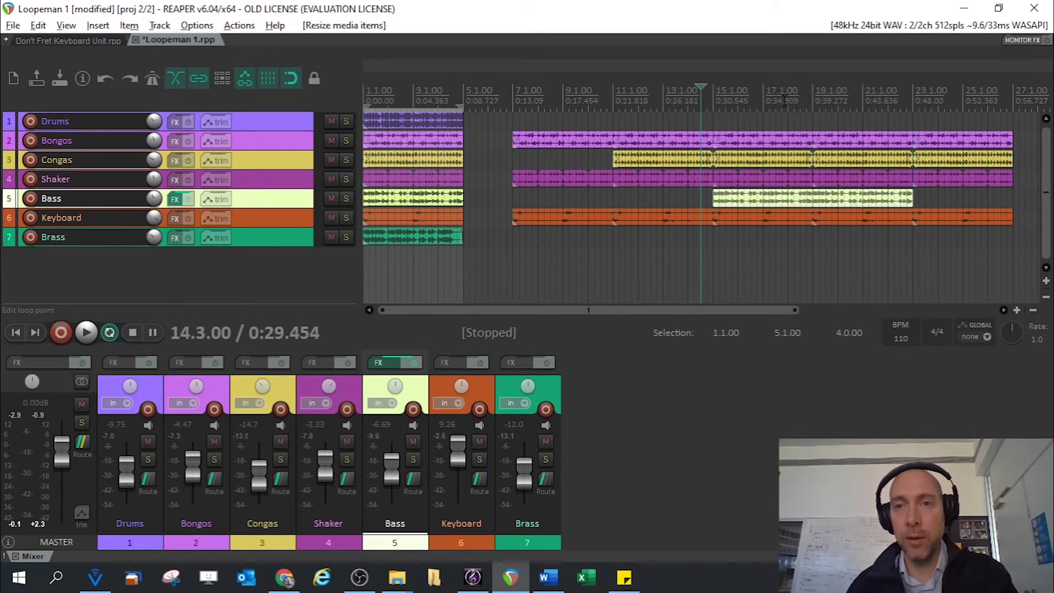
click(789, 94)
key(space)
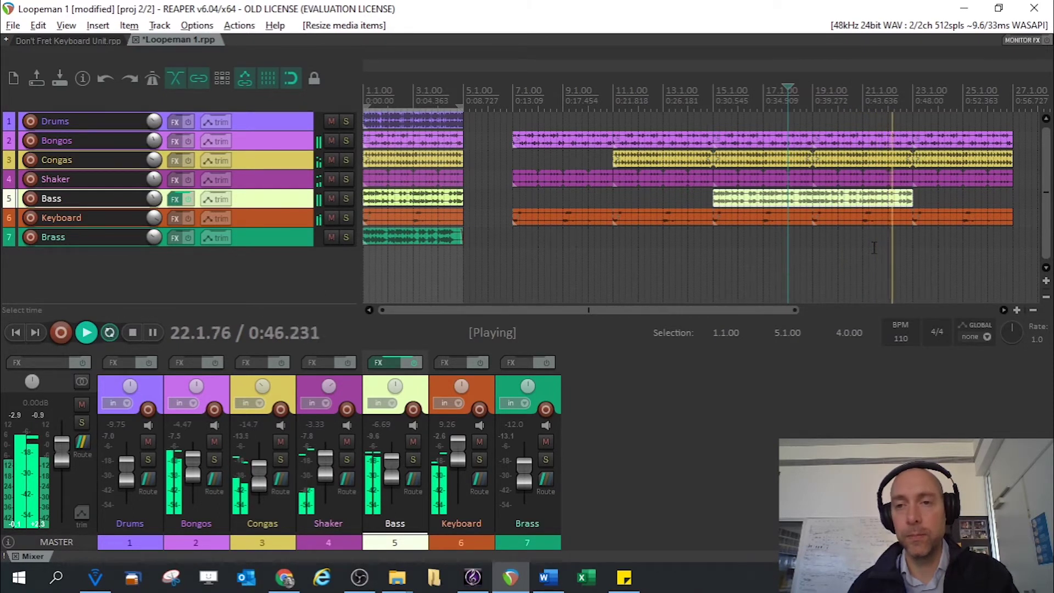
key(space)
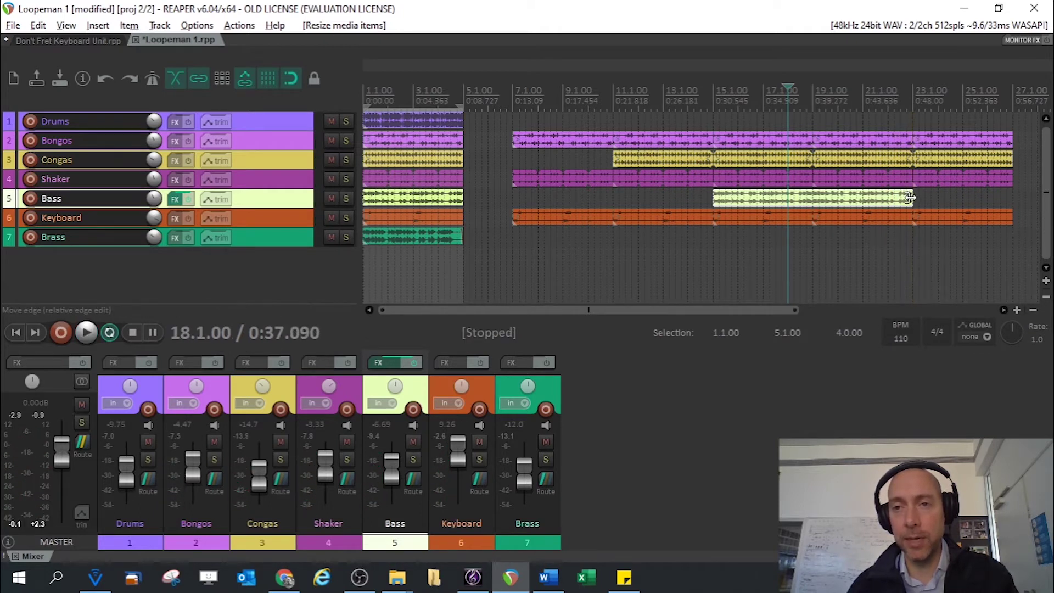
drag(910, 197, 808, 203)
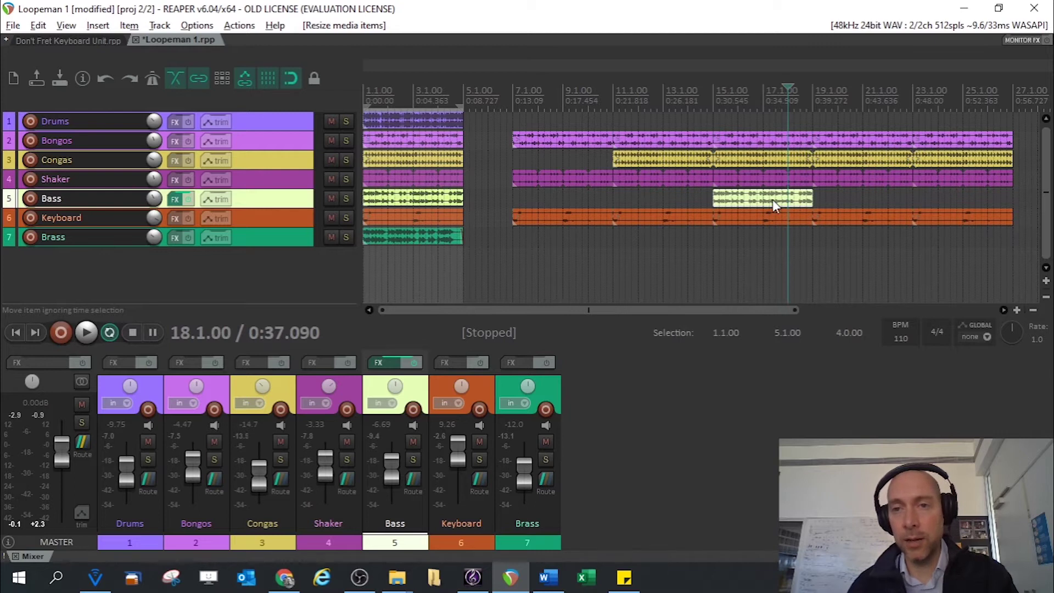
Glue the Bass item within a time selection from bar 15 to 19, and extend its loop to bar 27
drag(714, 104, 812, 104)
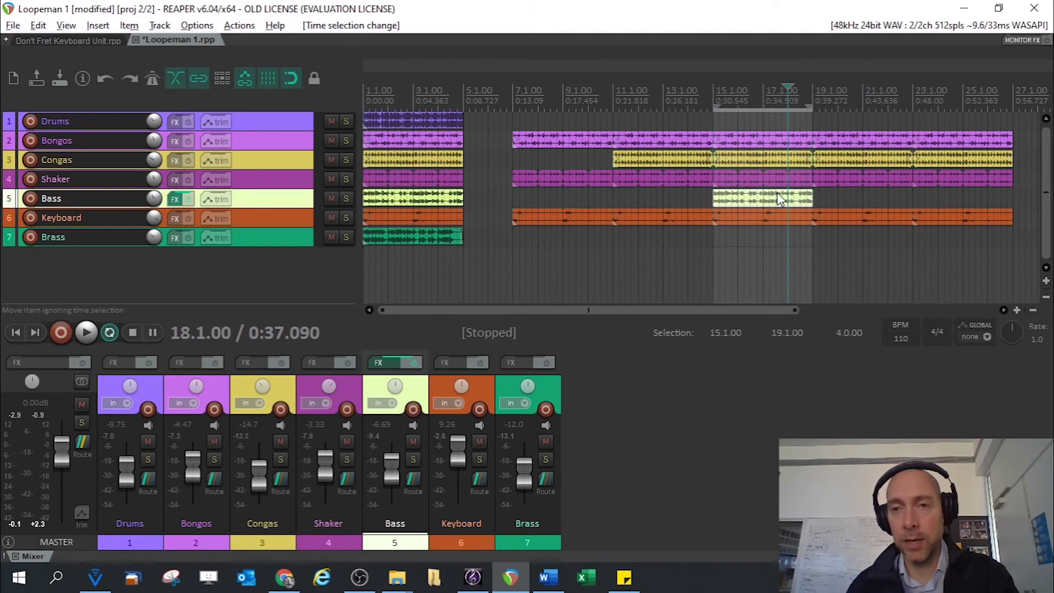
right_click(777, 194)
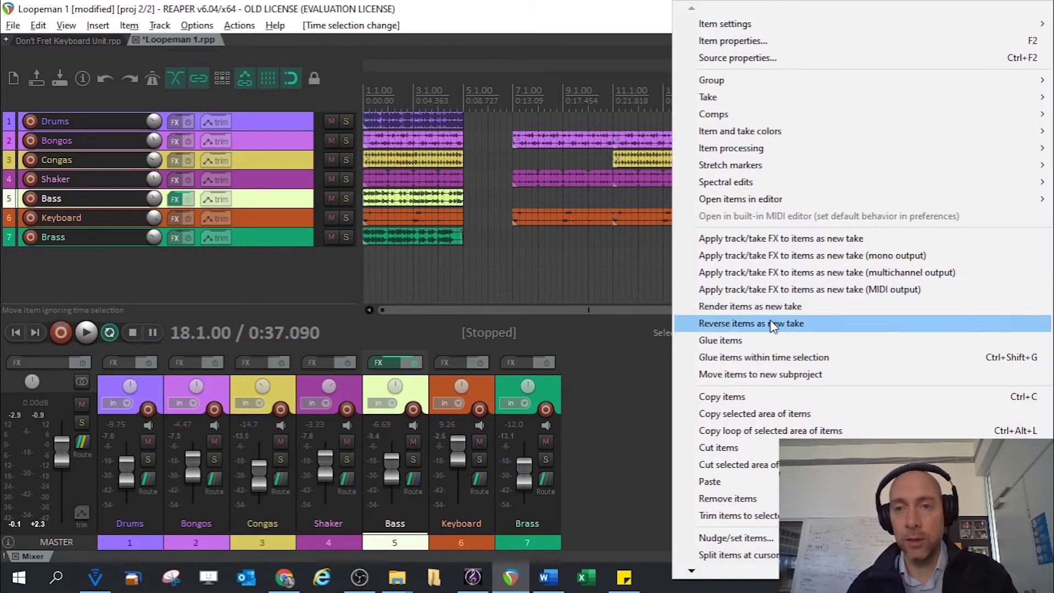
click(767, 358)
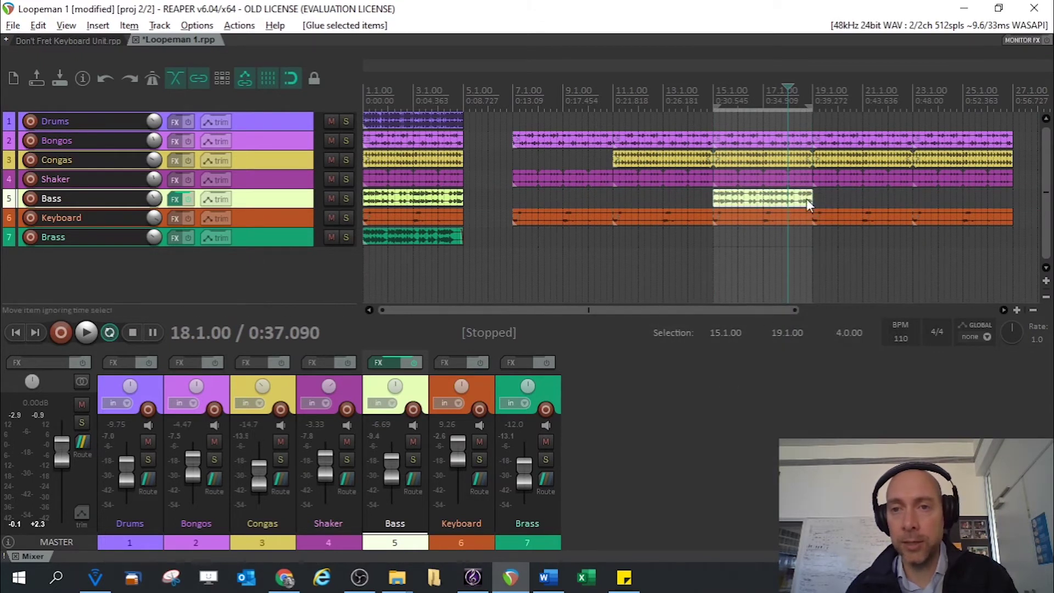
drag(809, 199, 1013, 204)
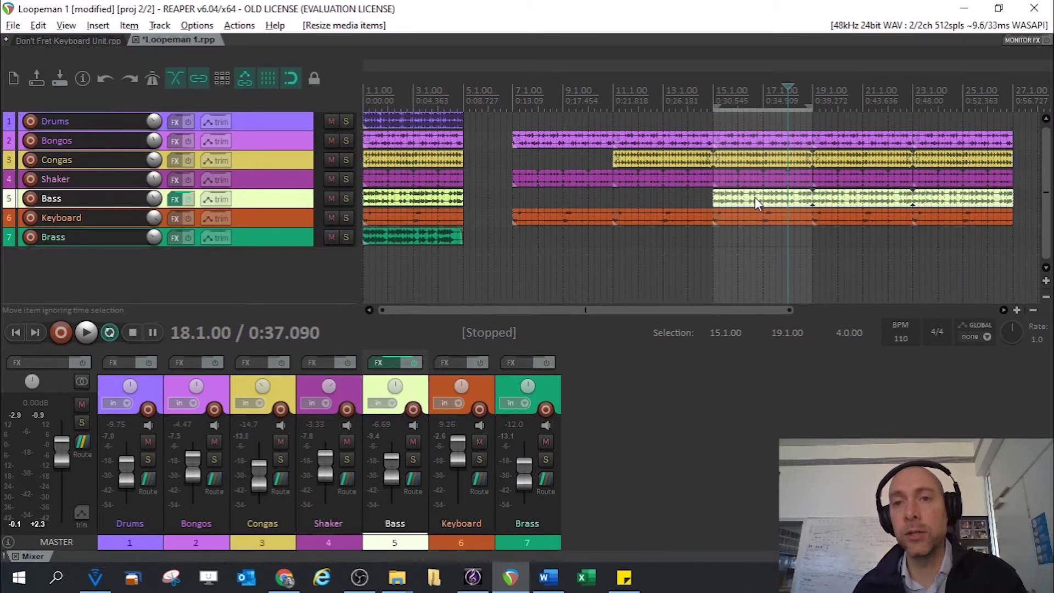
click(470, 198)
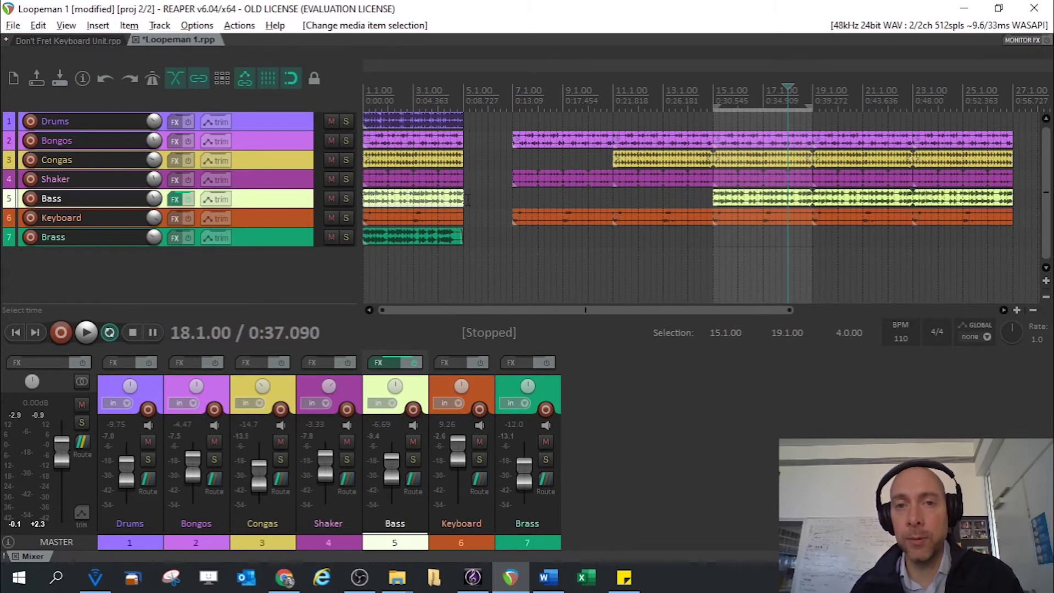
mouse_move(469, 199)
mouse_down()
mouse_move(559, 191)
mouse_move(508, 193)
mouse_move(668, 202)
mouse_move(463, 203)
mouse_up()
click(749, 199)
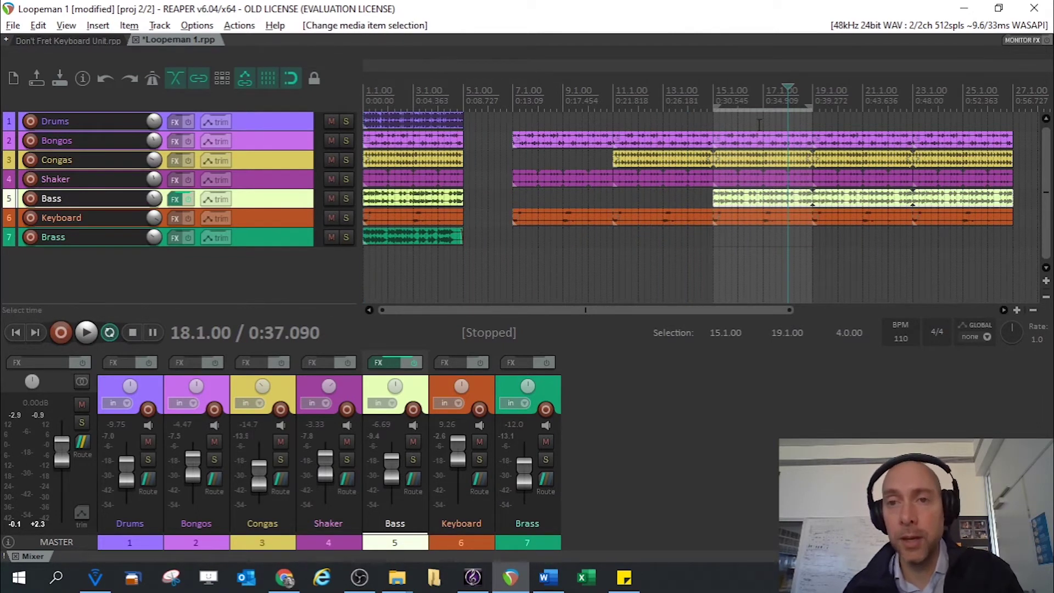
Copy the Brass item from the original loop to bar 23 on its own track
click(819, 98)
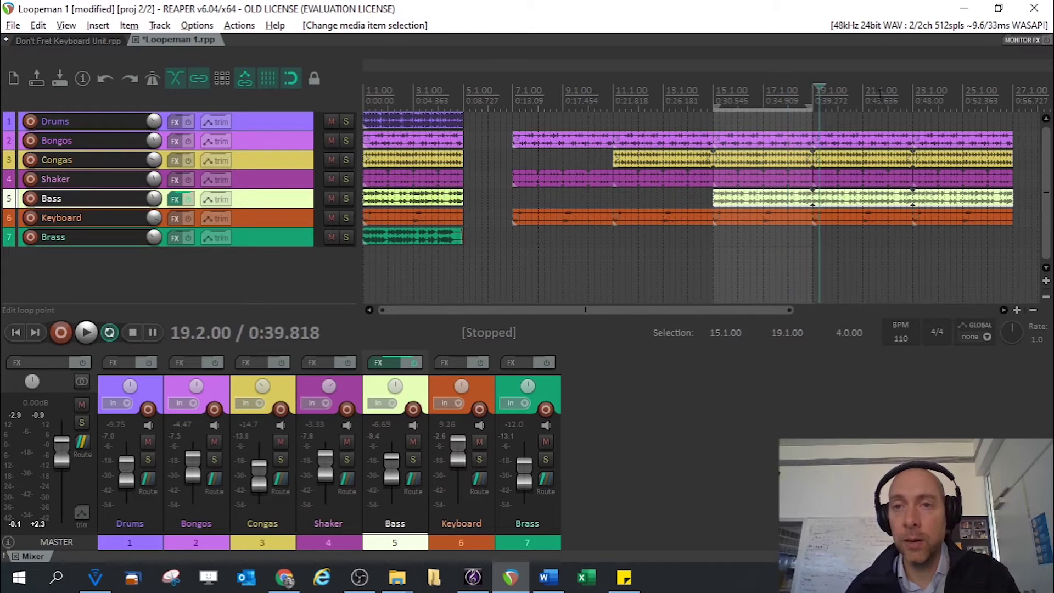
click(912, 96)
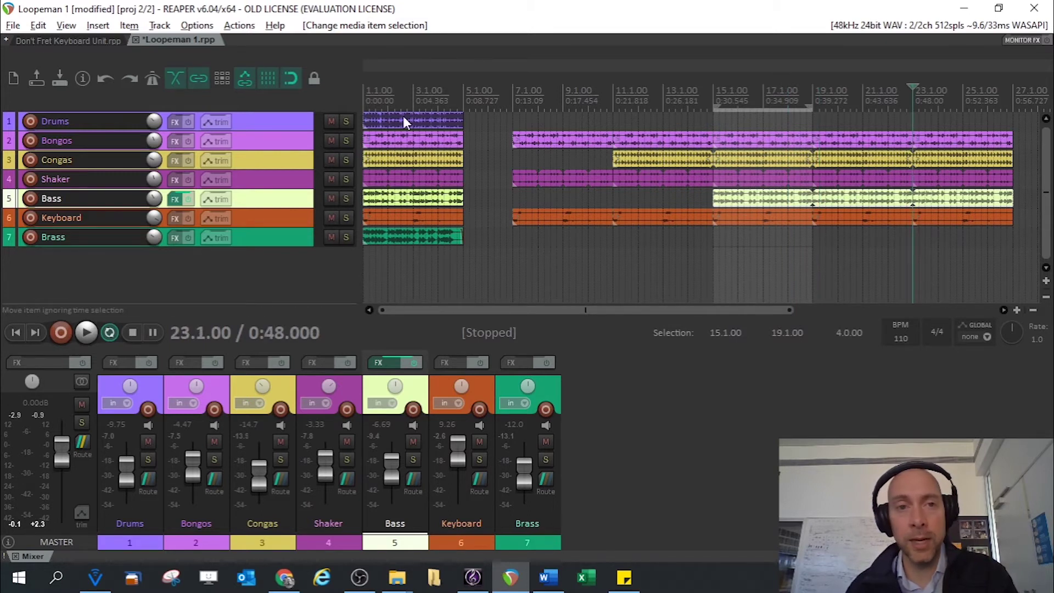
click(276, 120)
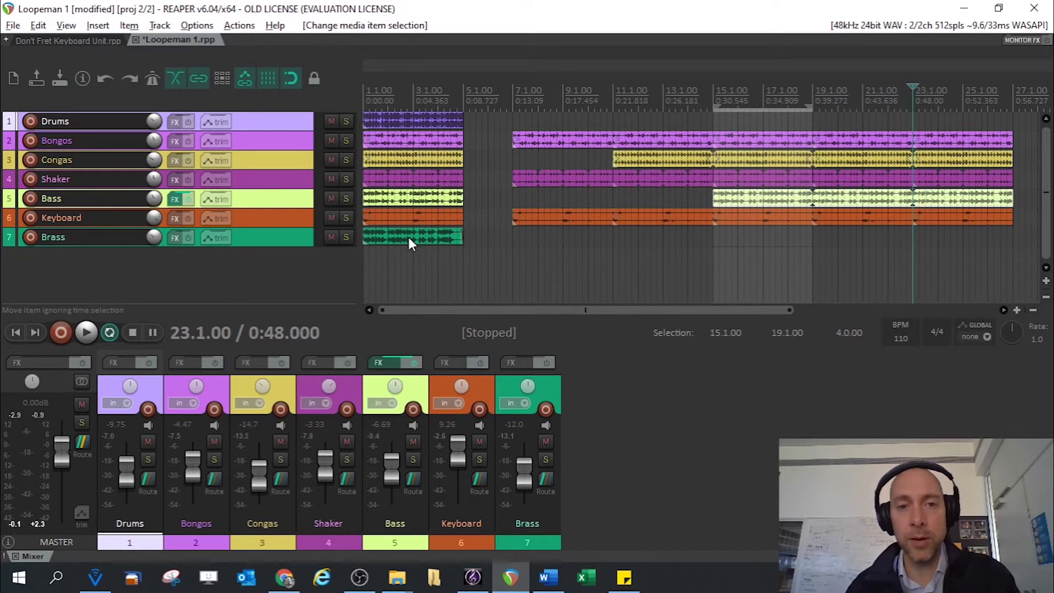
click(302, 250)
click(289, 241)
drag(389, 233, 959, 235)
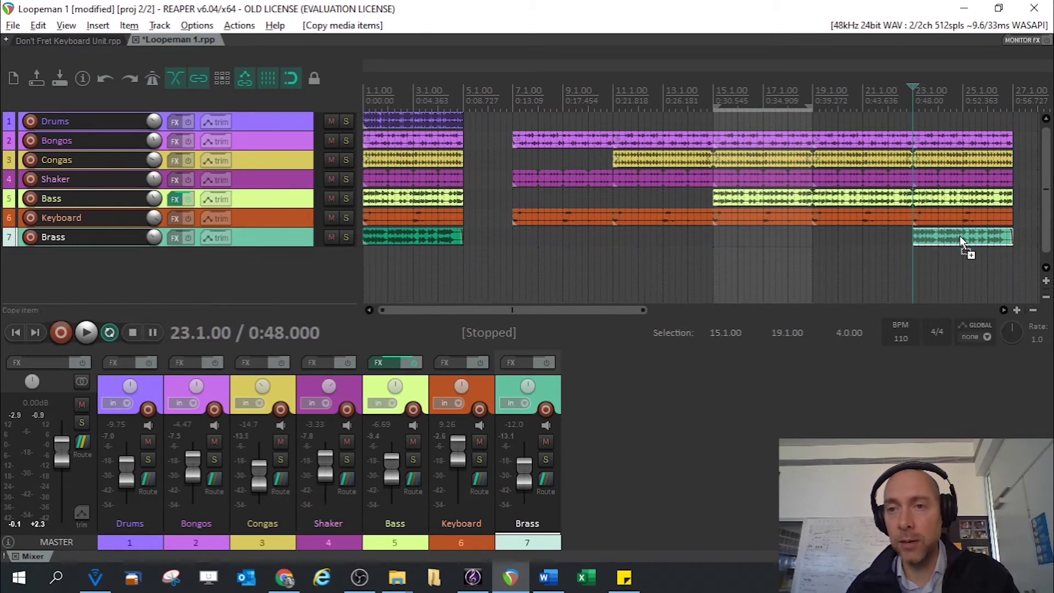
Copy the Brass item at bar 23 and paste it directly after itself at bar 27
drag(622, 310, 724, 311)
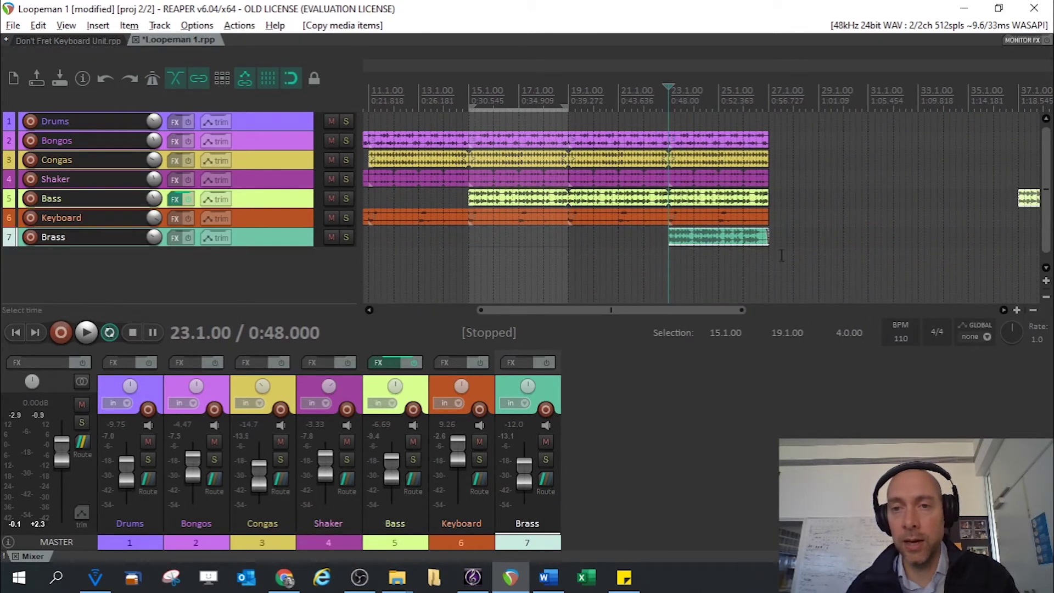
click(717, 236)
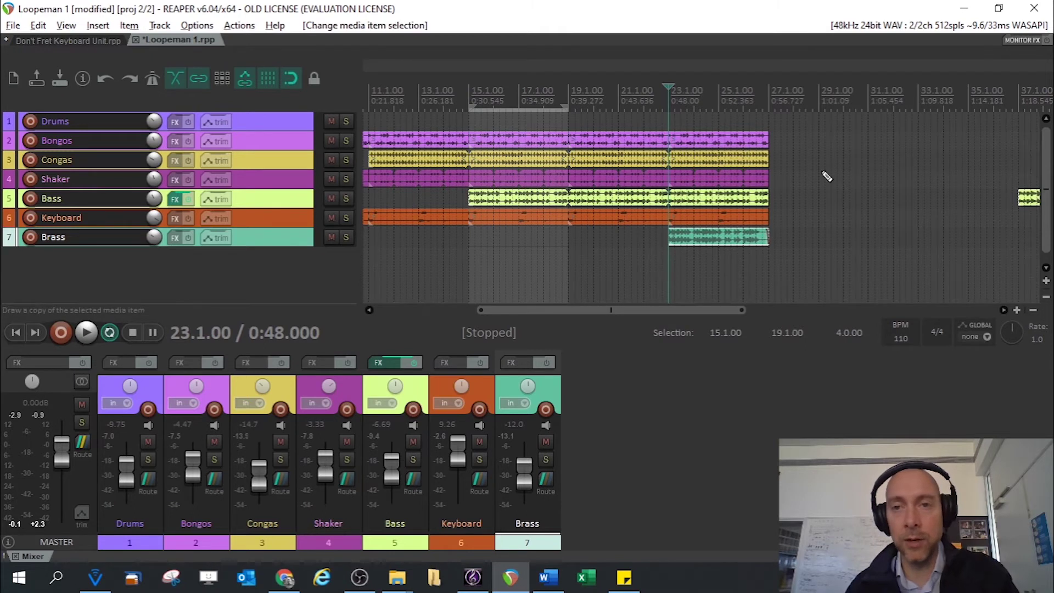
click(769, 100)
key(ctrl+v)
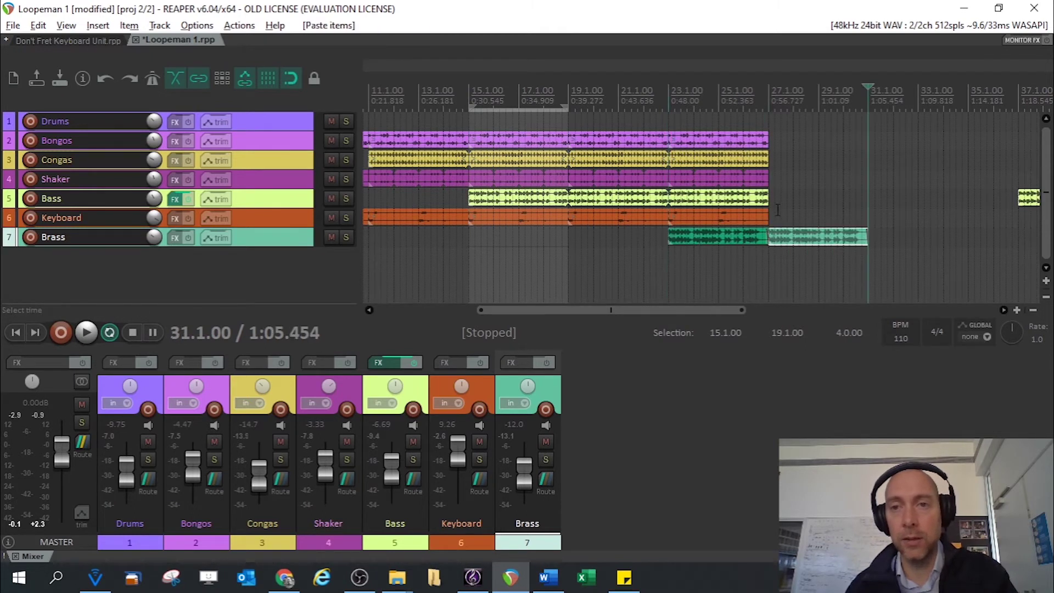
Split the arrangement's items on all tracks at bar 23
click(741, 217)
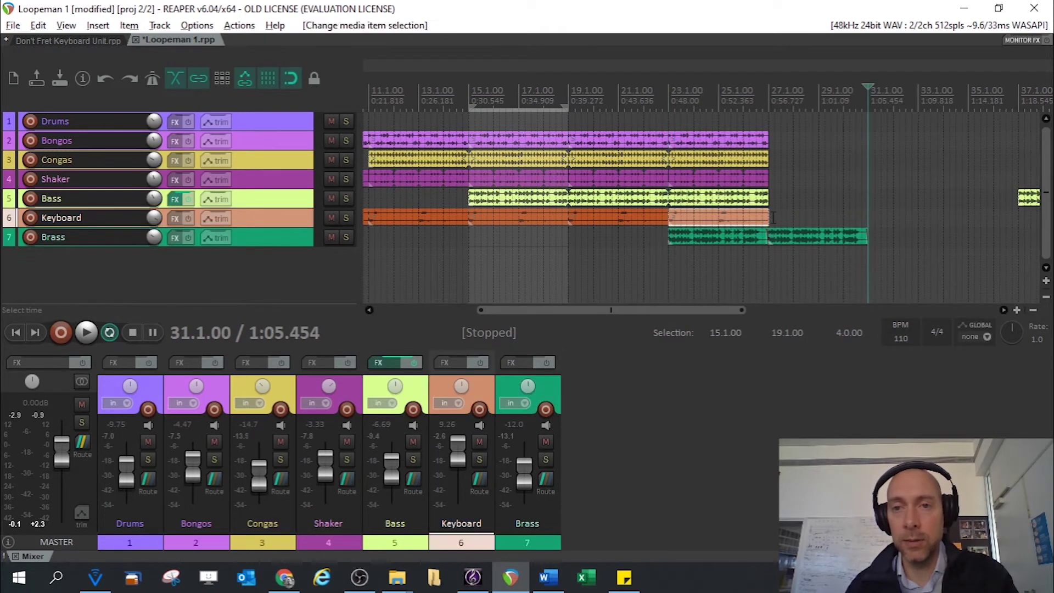
click(713, 196)
click(694, 178)
click(687, 160)
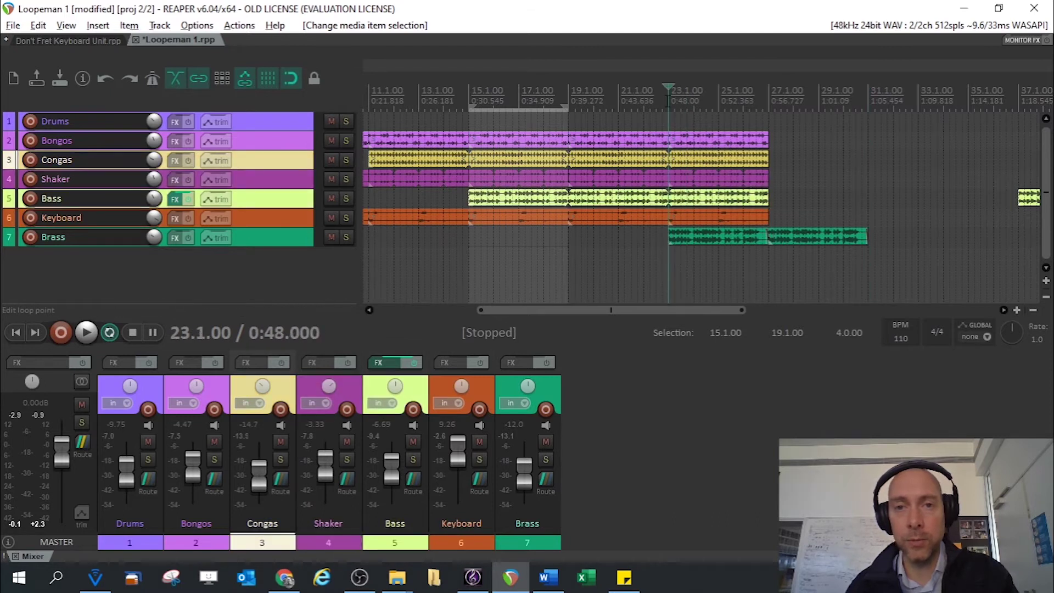
key(ctrl+a)
key(s)
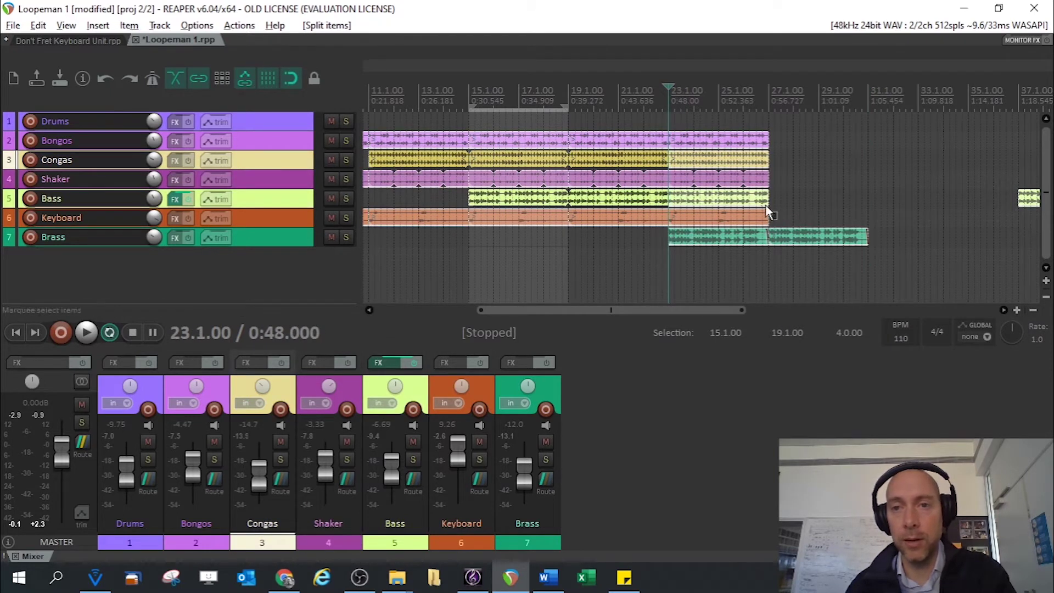
Copy the Bongos, Congas, Shaker, Bass and Keyboard items of bars 23 to 27, and paste them at bar 27 on the same tracks
drag(767, 206, 698, 133)
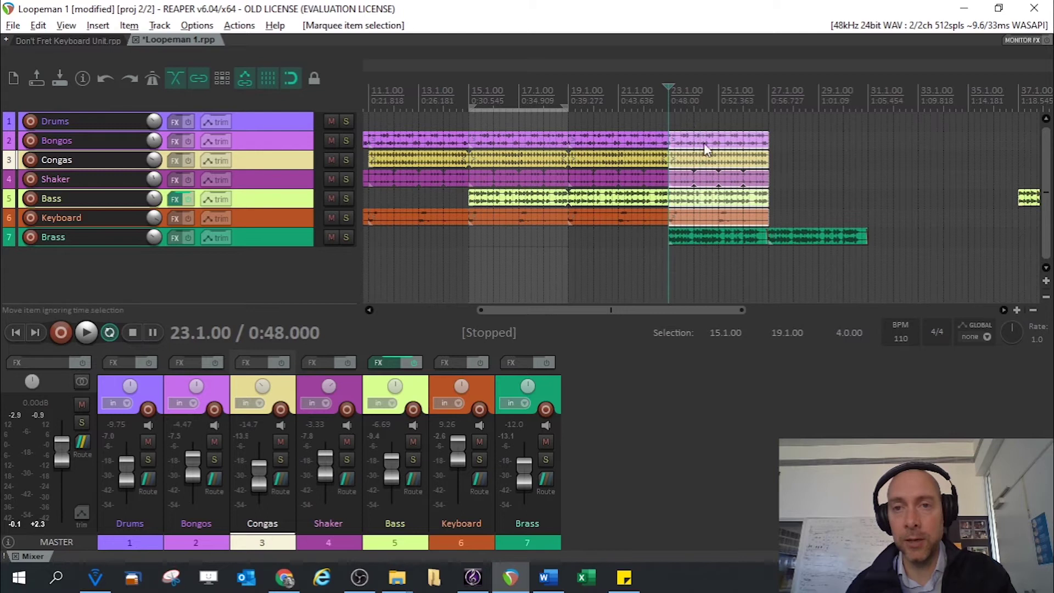
key(ctrl)
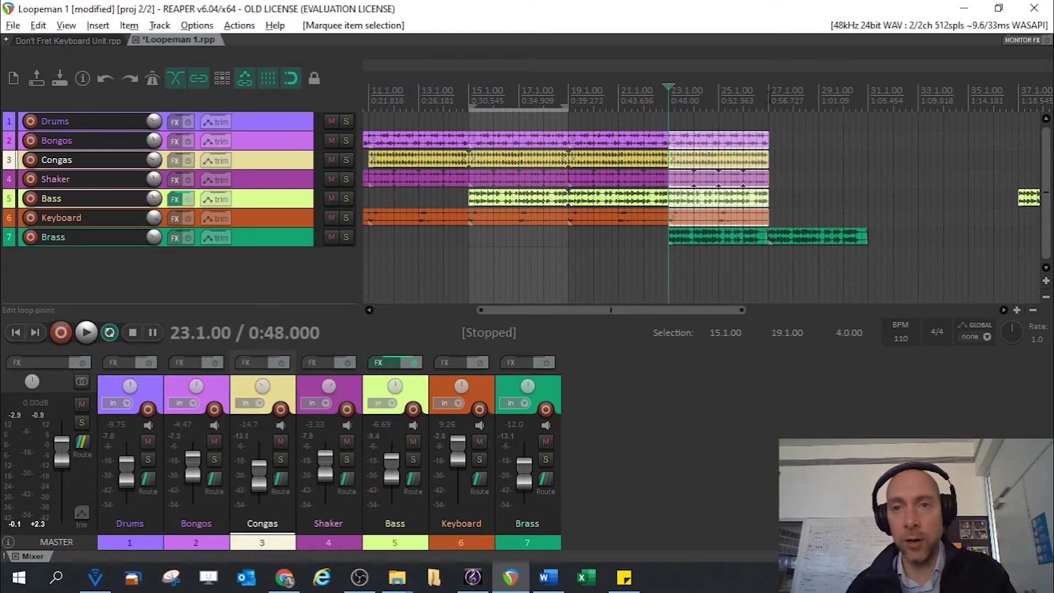
click(769, 96)
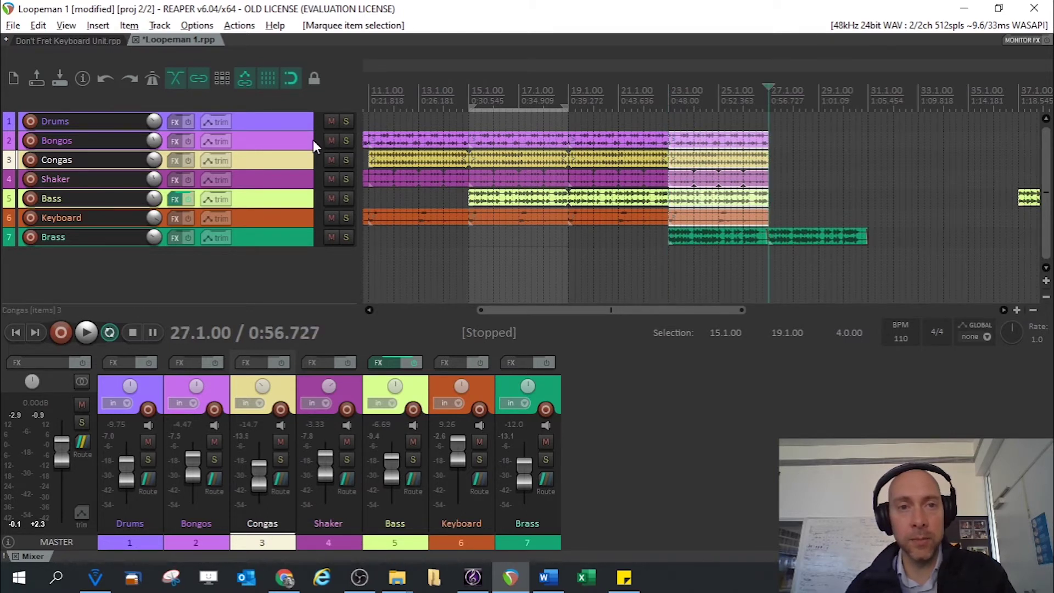
click(285, 145)
key(ctrl+v)
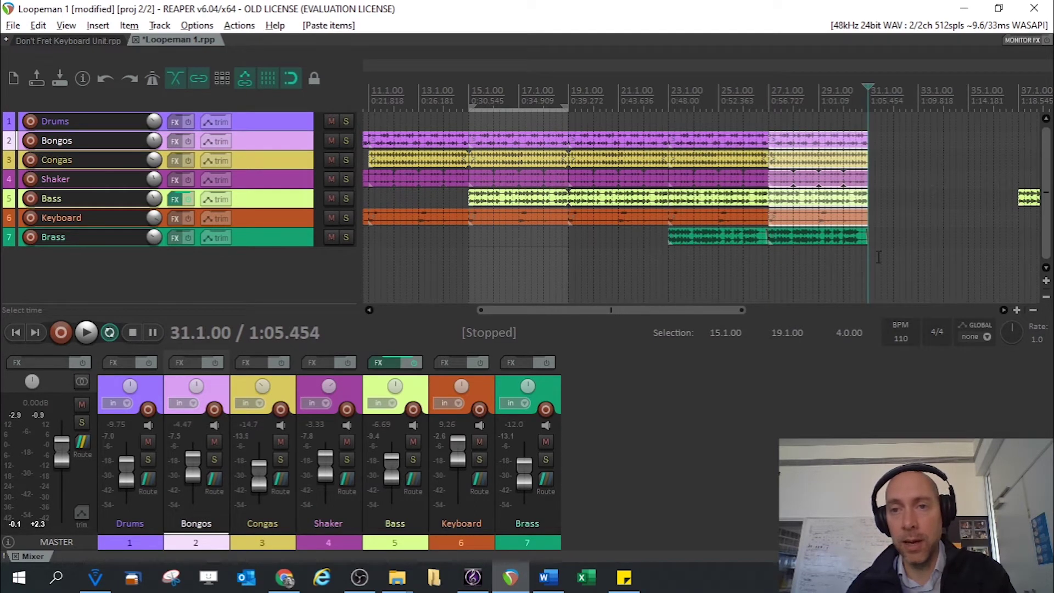
Delete the stray Bass item at bar 37, and select the items on all tracks from bar 23 to bar 31
drag(878, 257, 683, 121)
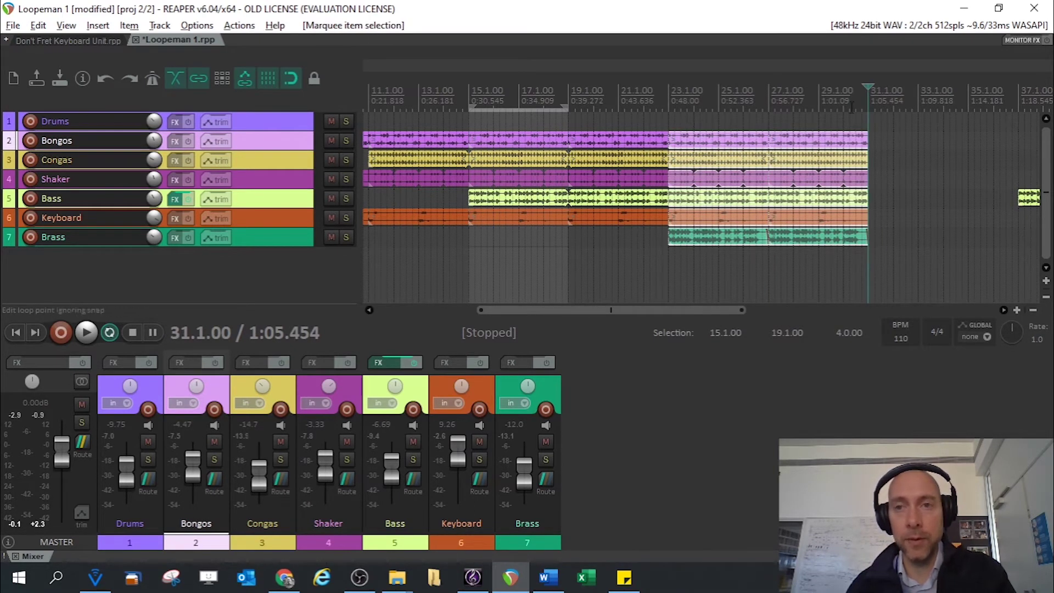
drag(585, 311, 719, 309)
click(740, 197)
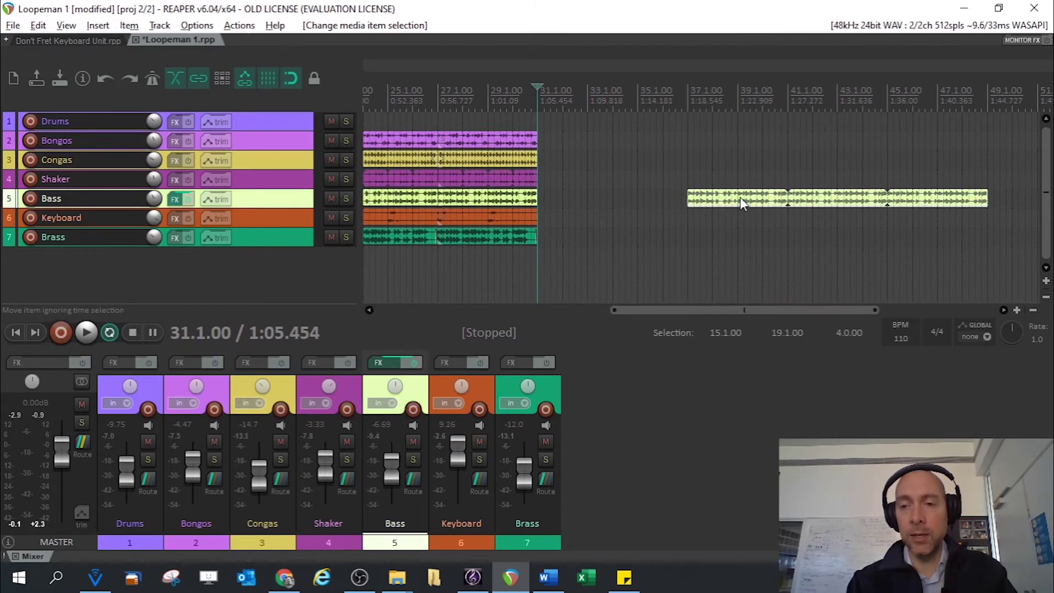
key(Delete)
drag(571, 262, 549, 122)
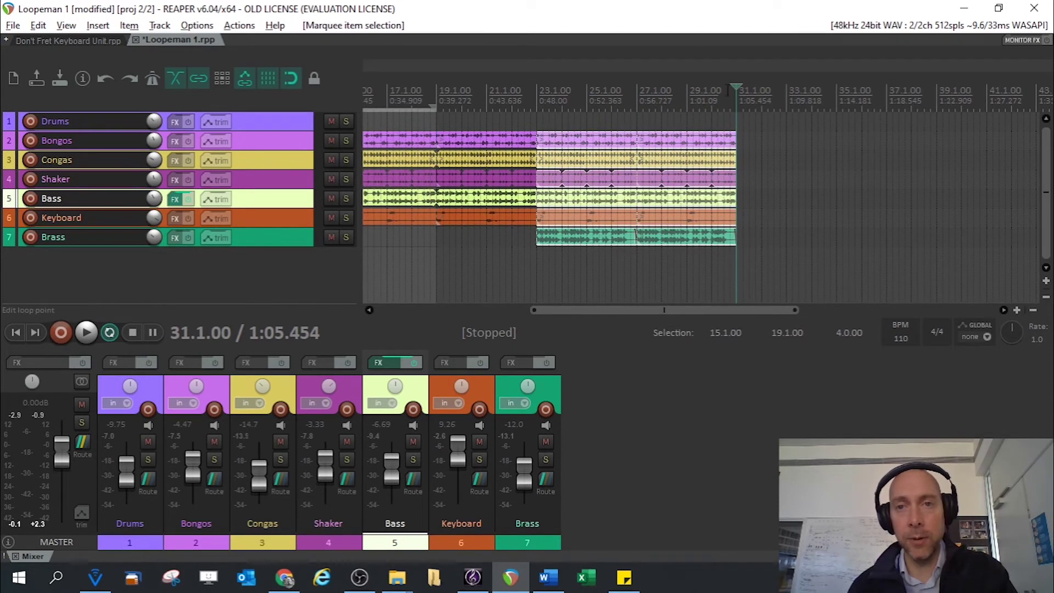
key(ctrl+v)
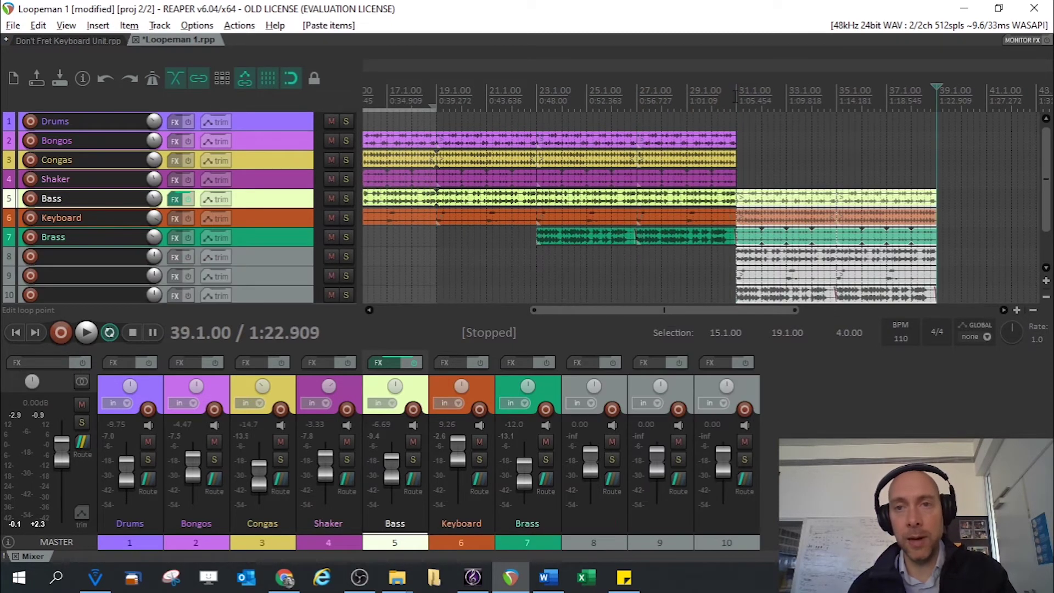
drag(763, 190, 763, 126)
key(ctrl+z)
key(ctrl+z)
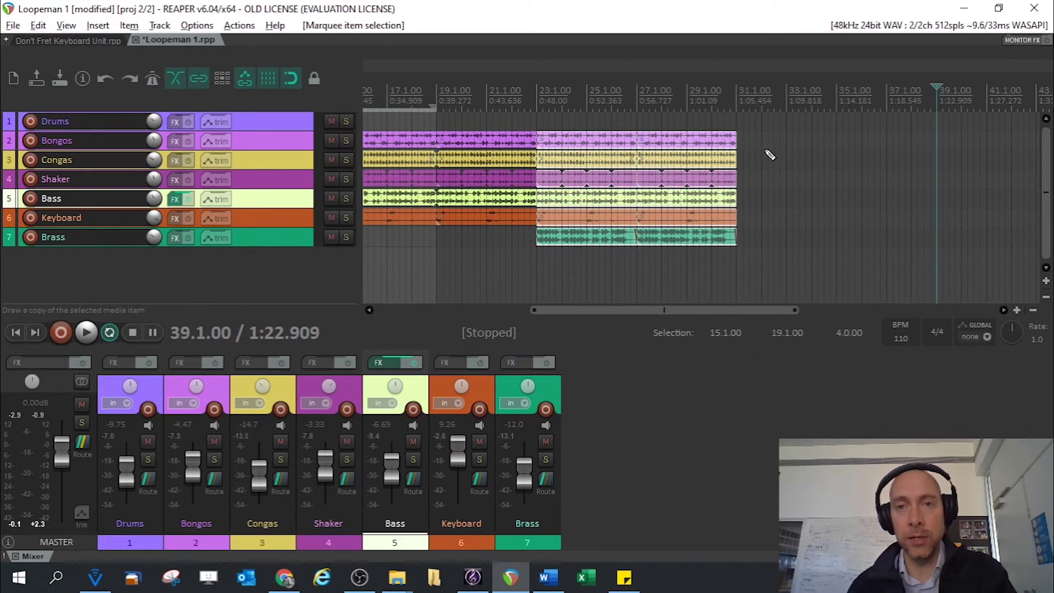
Paste the copied bar 23 to 31 section at bar 31 from the Bongos track down, and return the edit cursor to bar 31
click(736, 102)
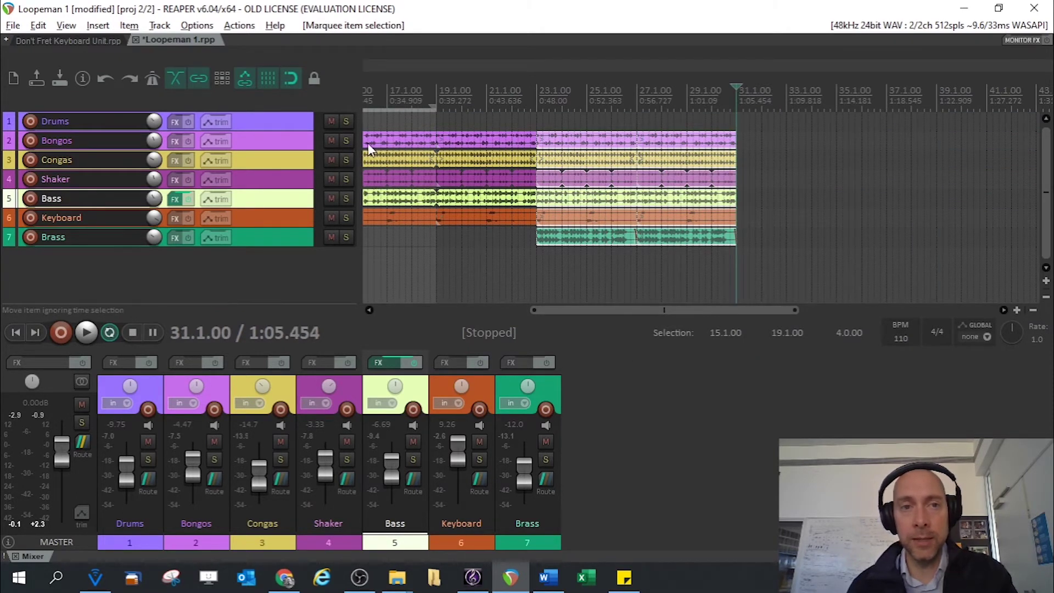
click(288, 140)
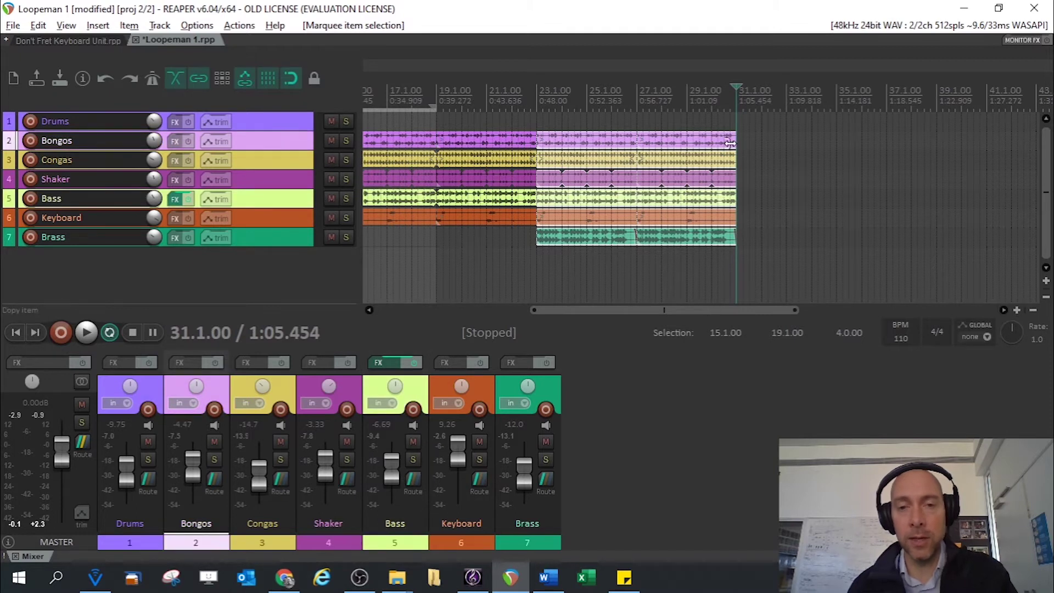
key(ctrl+v)
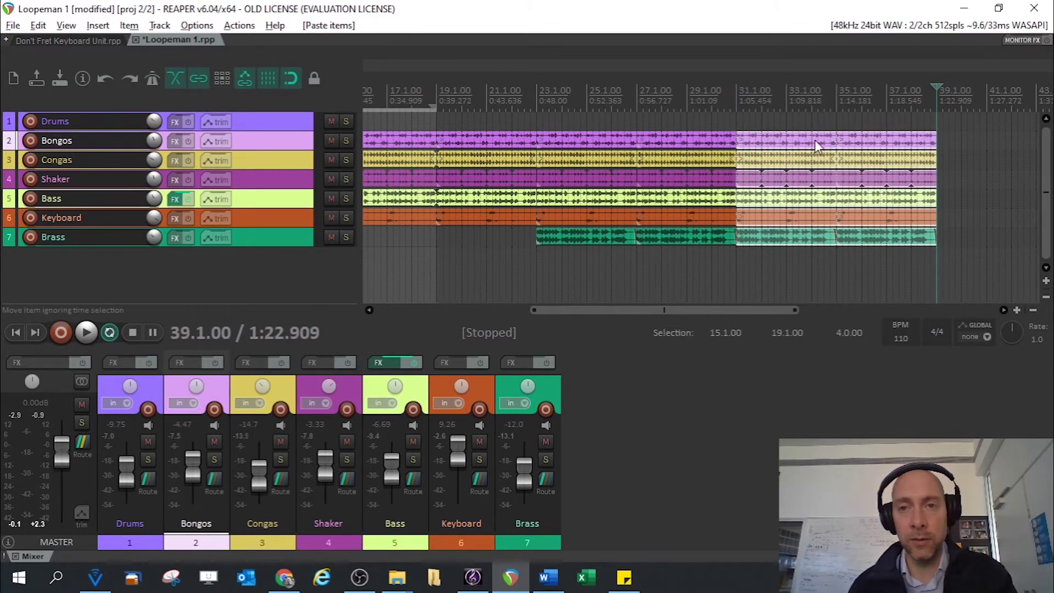
drag(815, 141, 760, 137)
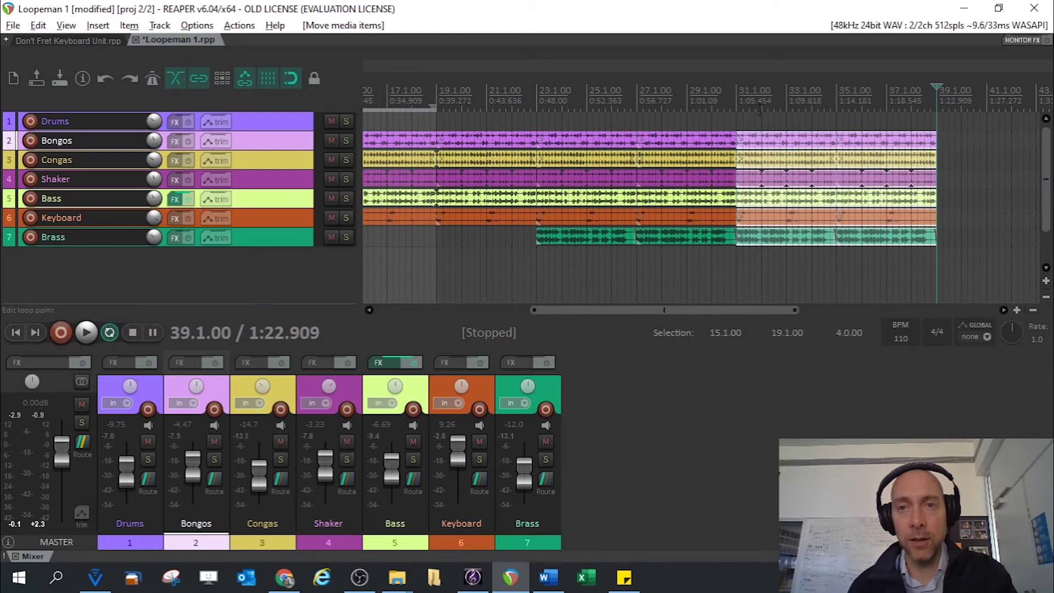
click(736, 93)
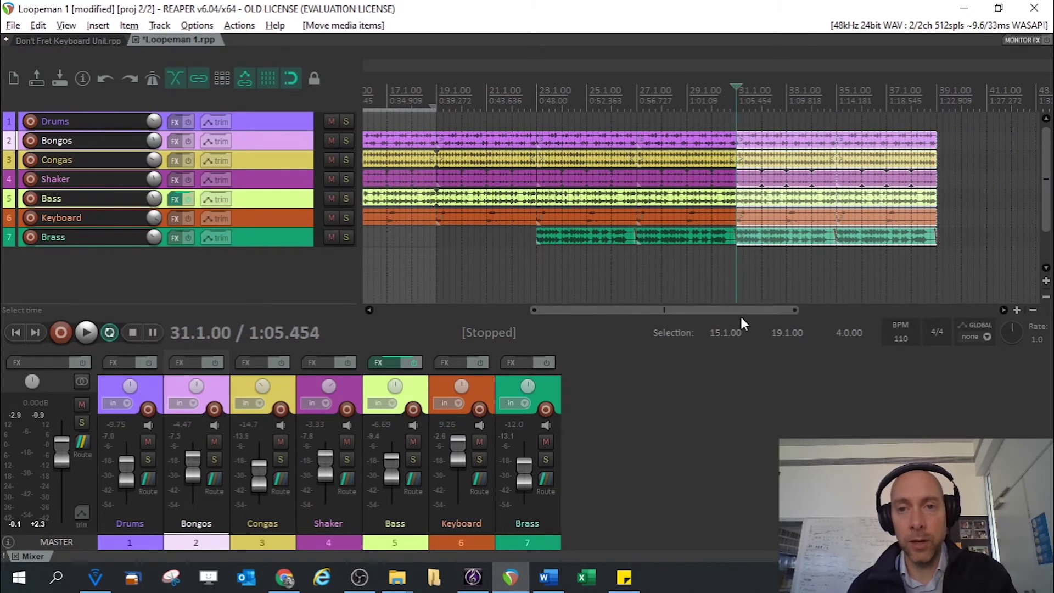
drag(738, 311, 473, 297)
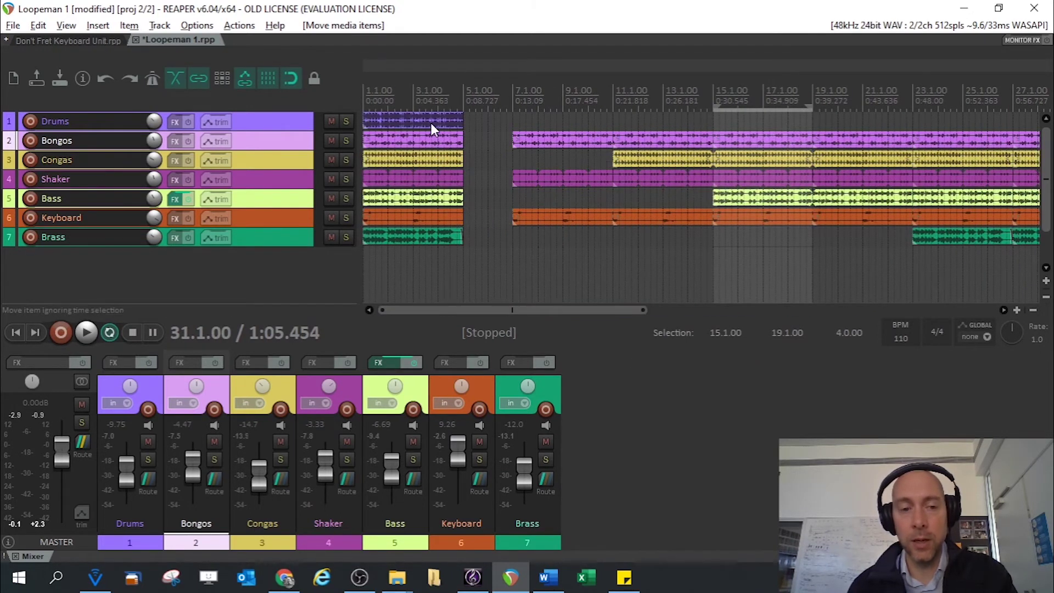
Copy the opening Drums item to bar 31 and extend the copy to bar 39, where the other tracks end
drag(423, 120, 945, 120)
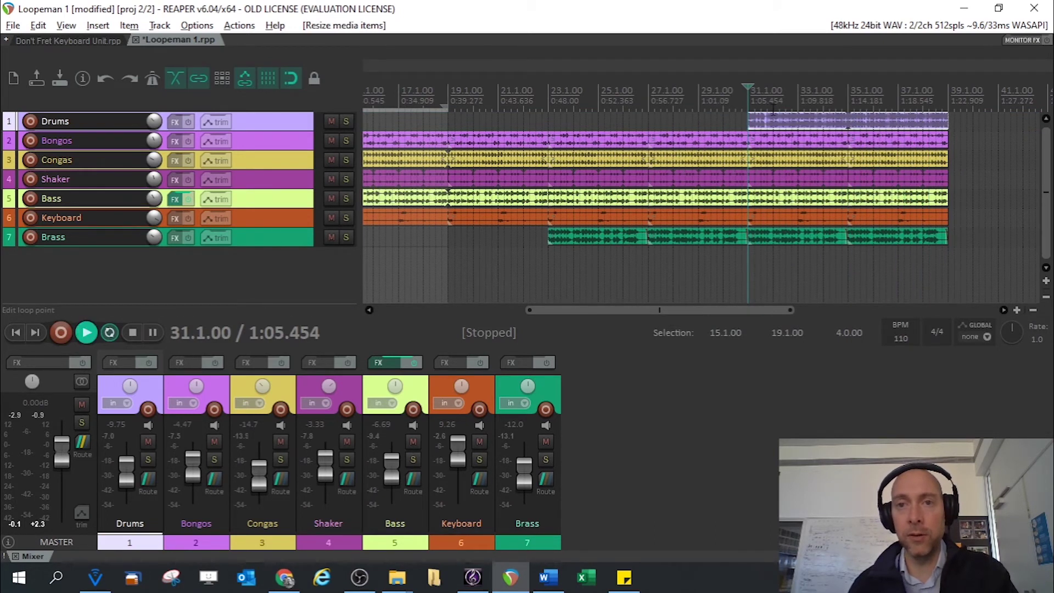
key(space)
key(End)
Copy the last four-bar Brass and Keyboard items to bar 39, and play the transition from bar 38
click(641, 237)
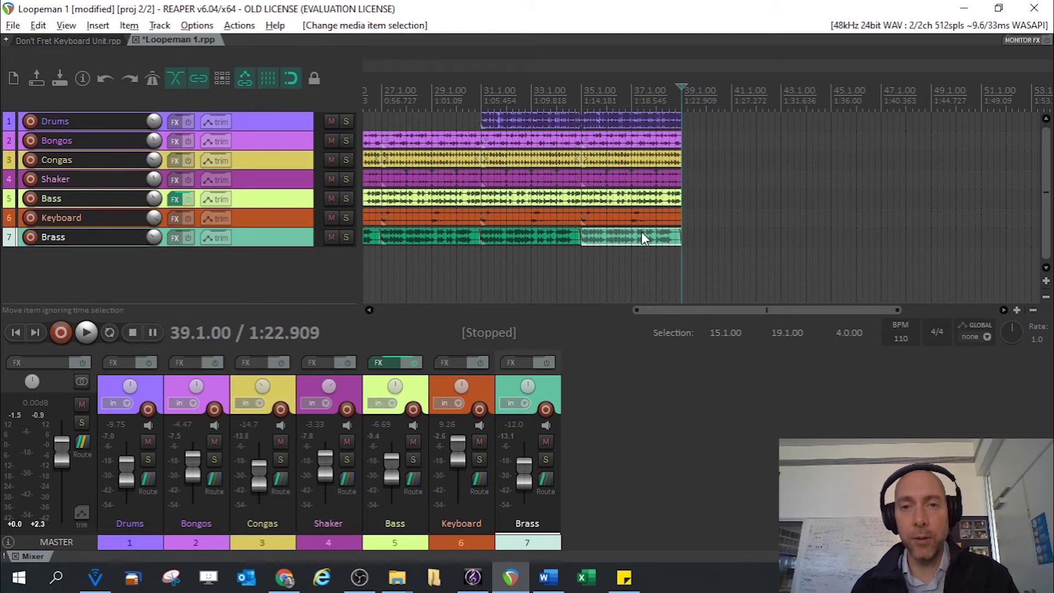
drag(632, 236, 740, 230)
drag(608, 217, 710, 223)
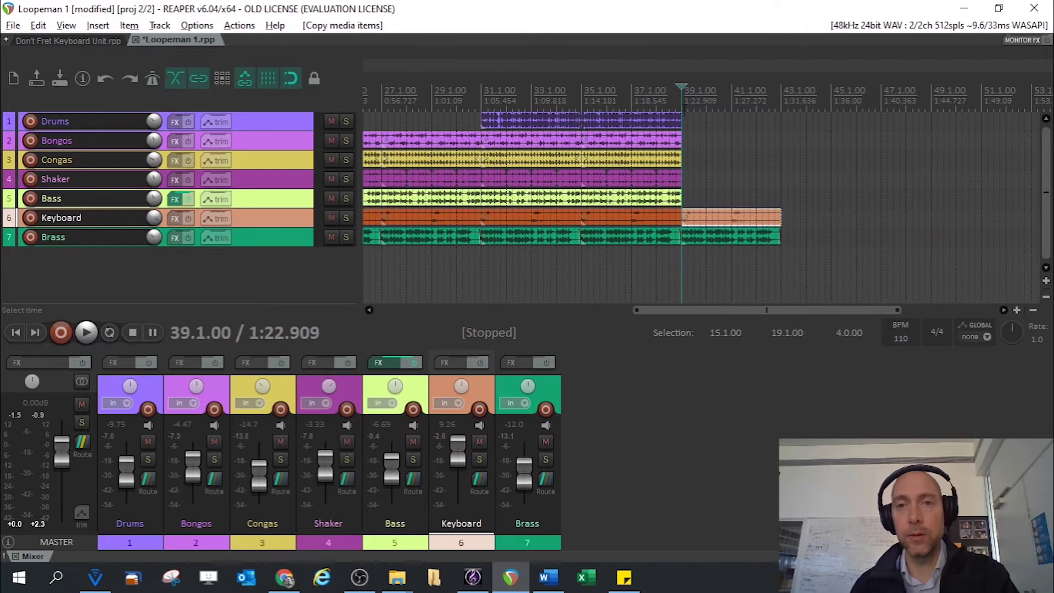
click(669, 99)
key(space)
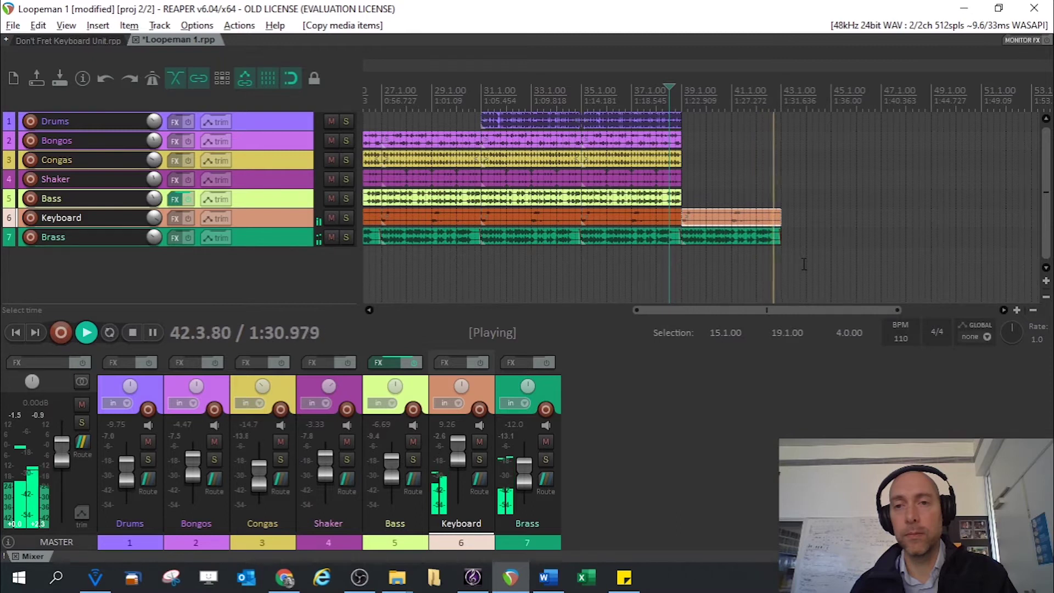
key(space)
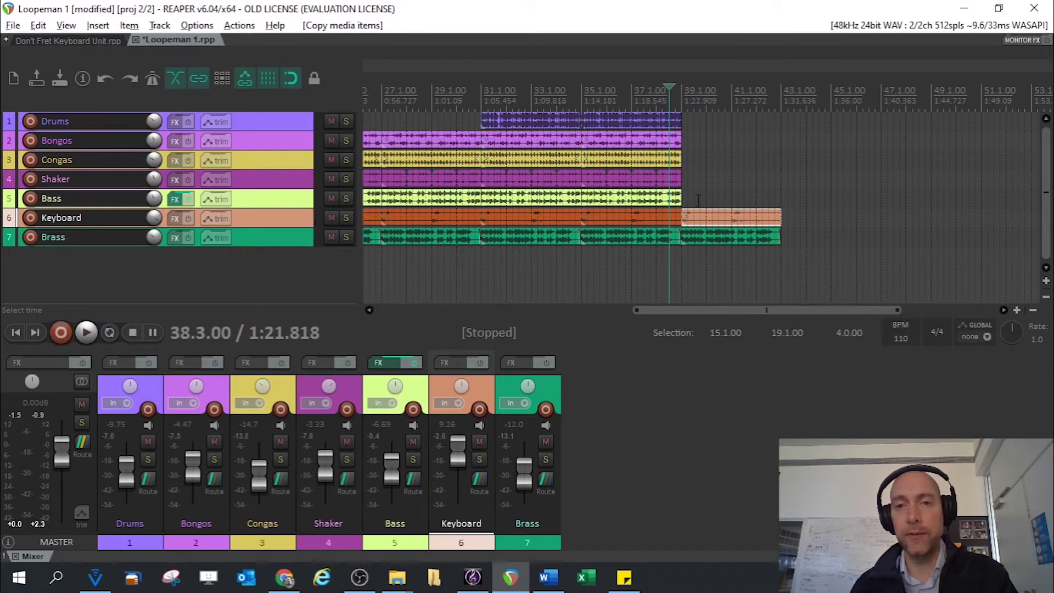
Split the Drums item at bar 35 to match the item boundaries on the other tracks
drag(698, 198, 585, 111)
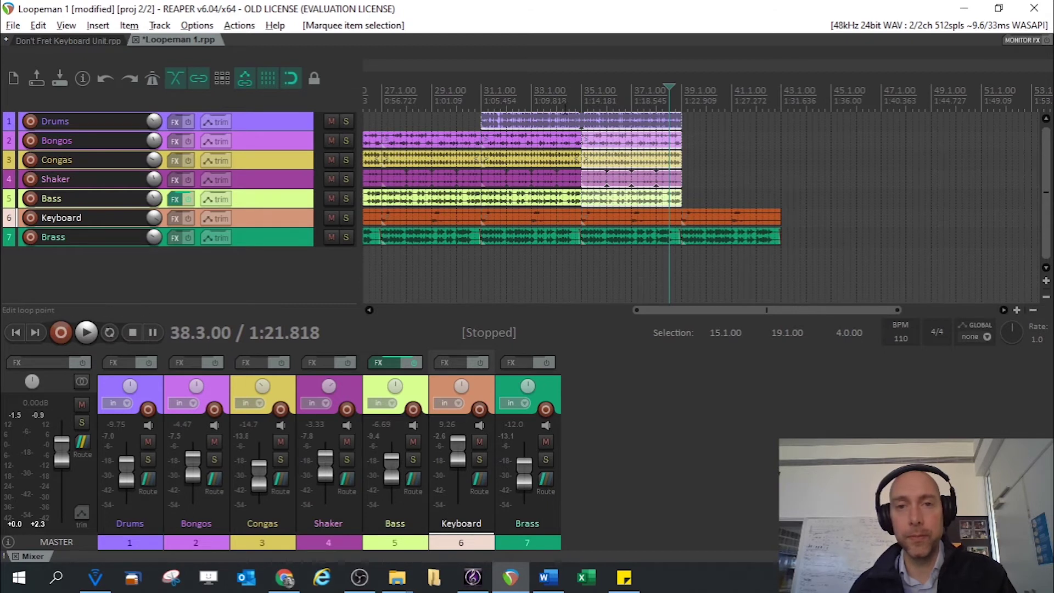
click(585, 98)
click(585, 120)
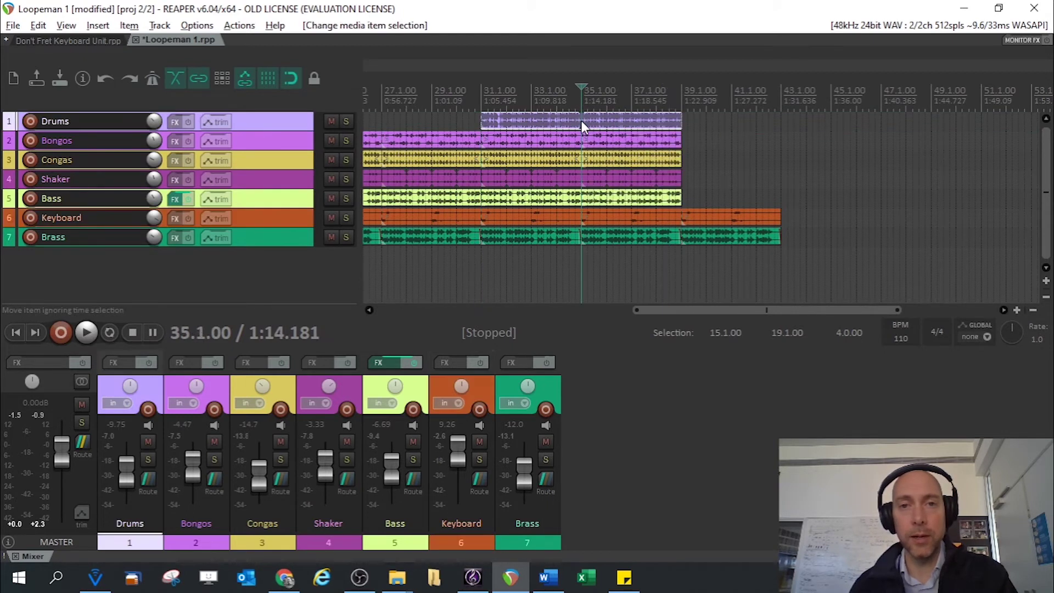
key(s)
Paste a copy of the bar 35 to 39 items from Drums to Bass at bar 43, and delete the pasted Drums item
drag(691, 201, 593, 114)
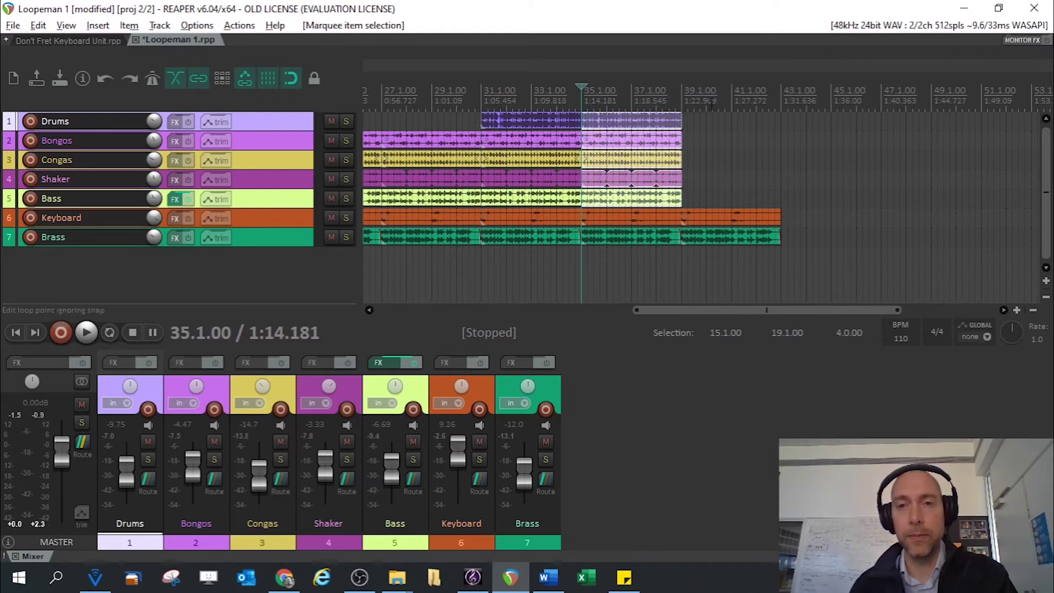
click(782, 95)
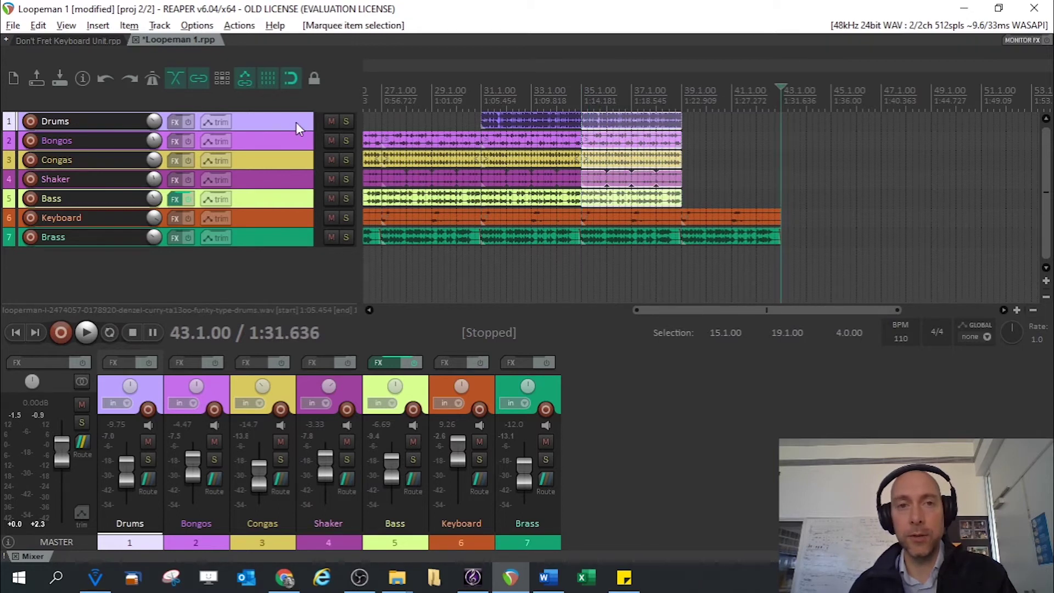
key(ctrl+v)
click(820, 123)
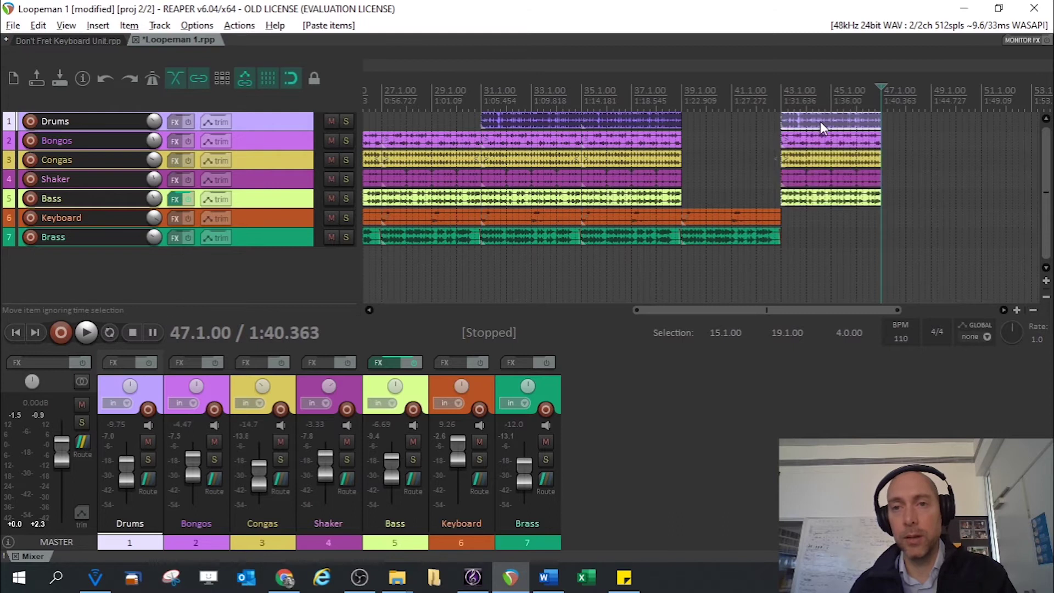
key(Delete)
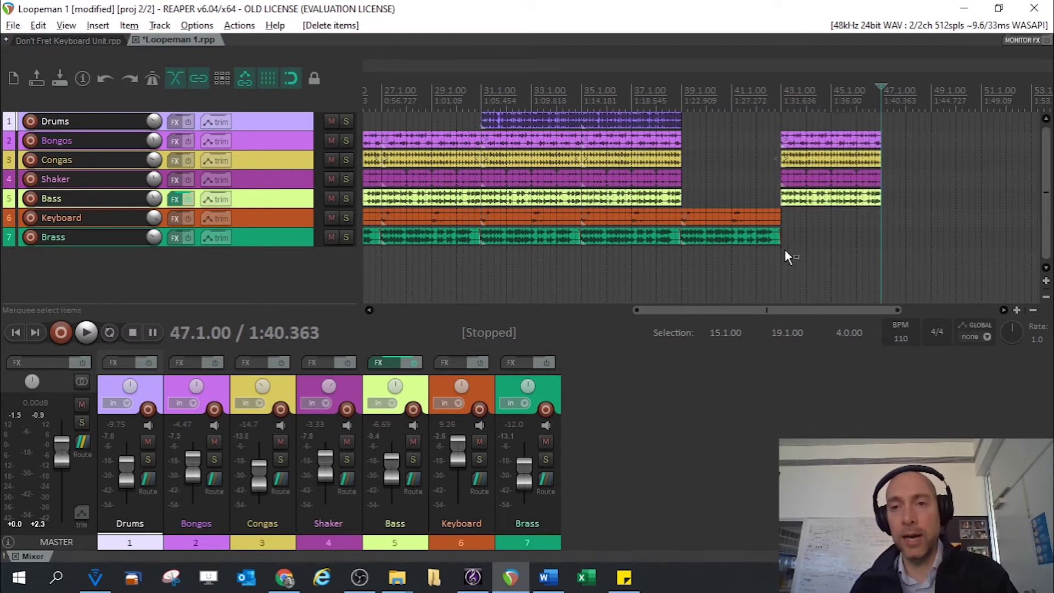
Copy the Keyboard and Brass items of bars 39 to 43 to bar 43, and play from bar 40
drag(786, 255, 855, 220)
click(765, 94)
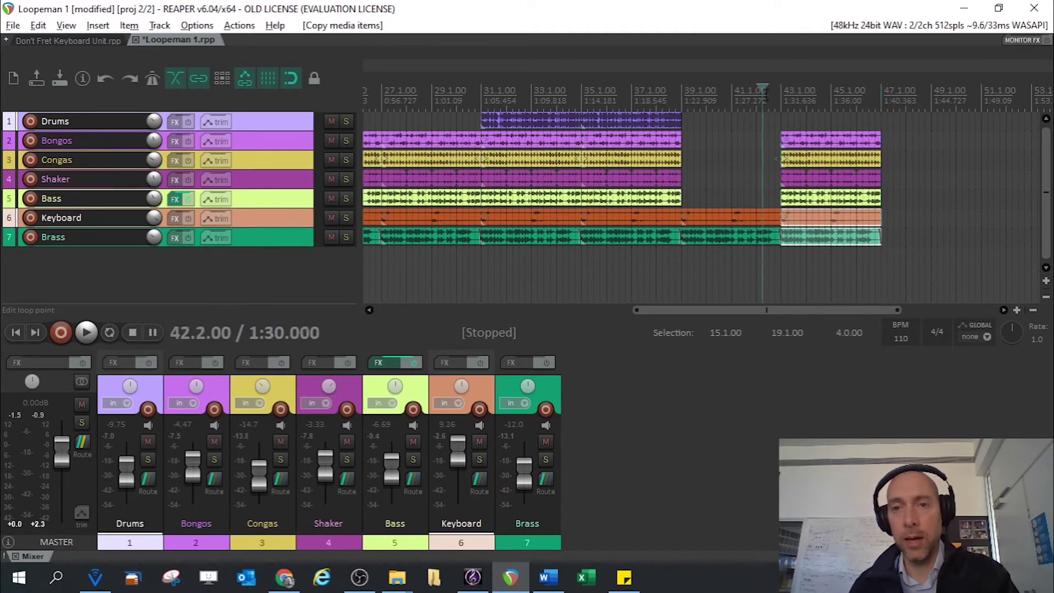
click(713, 94)
key(space)
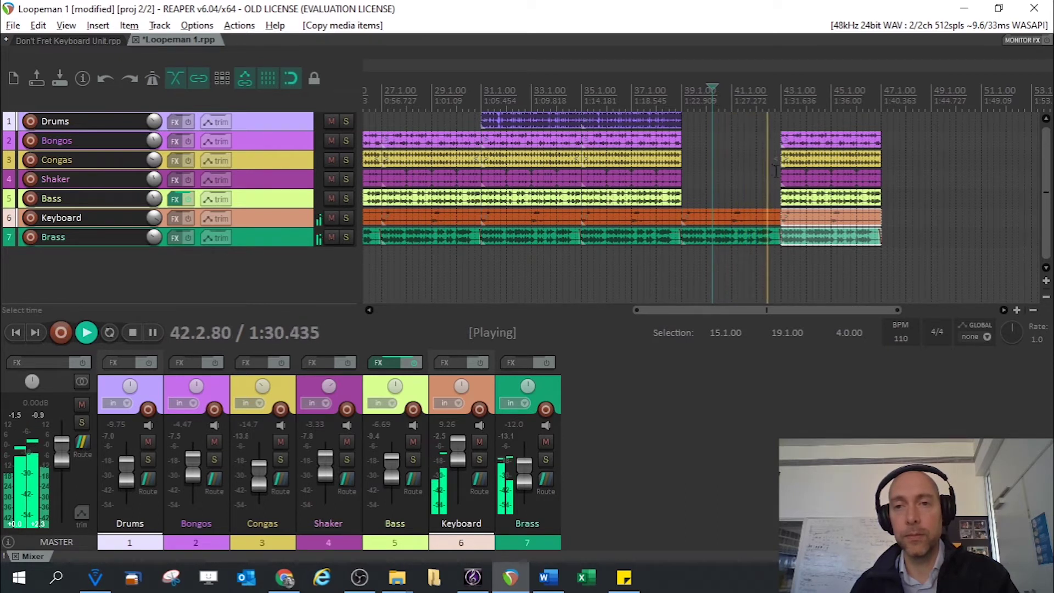
key(space)
Delete the Bongos item at bar 43, and play from just before bar 43
click(795, 141)
key(Delete)
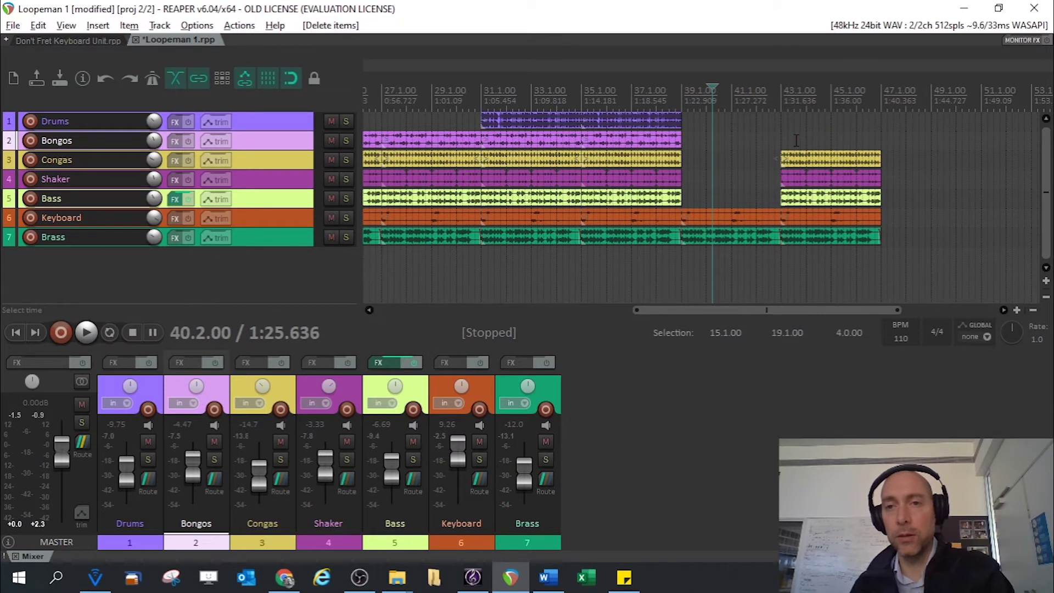
click(776, 105)
key(space)
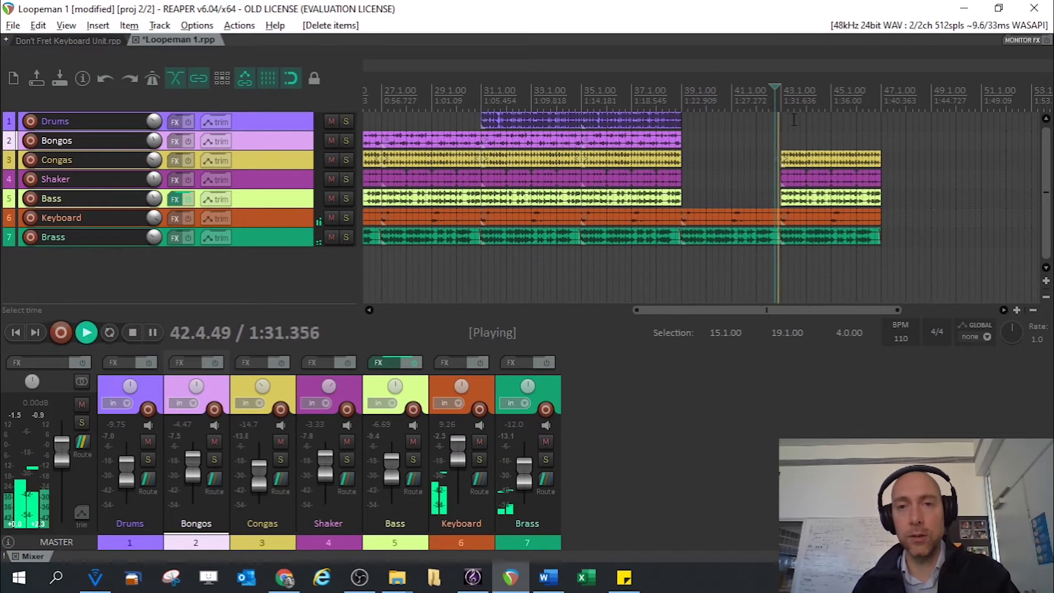
key(space)
Delete the Shaker item at bar 43, and listen to the thinned-out section from bar 42
click(795, 183)
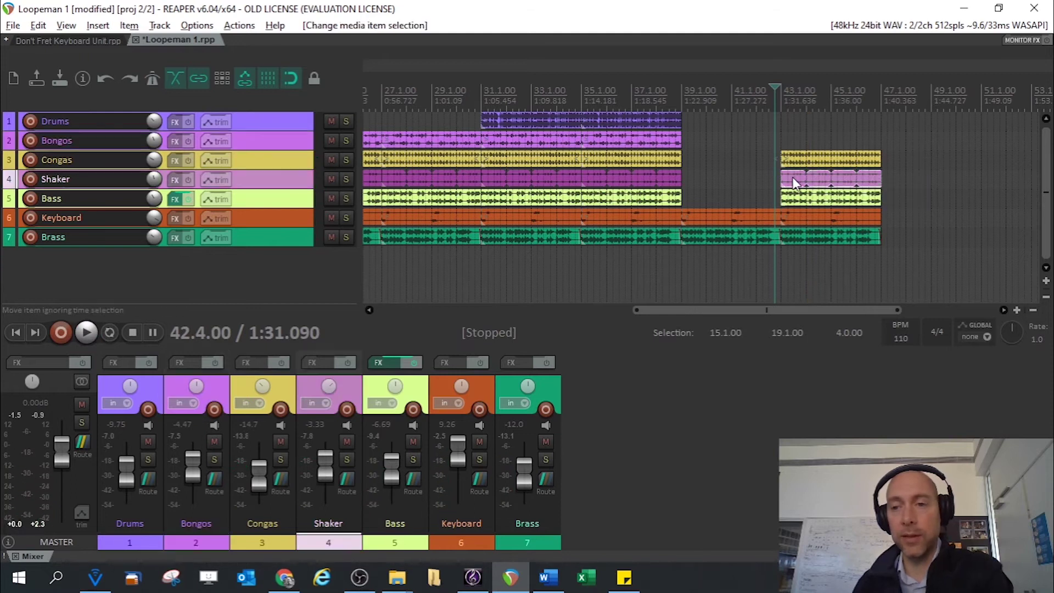
key(Delete)
click(769, 101)
key(space)
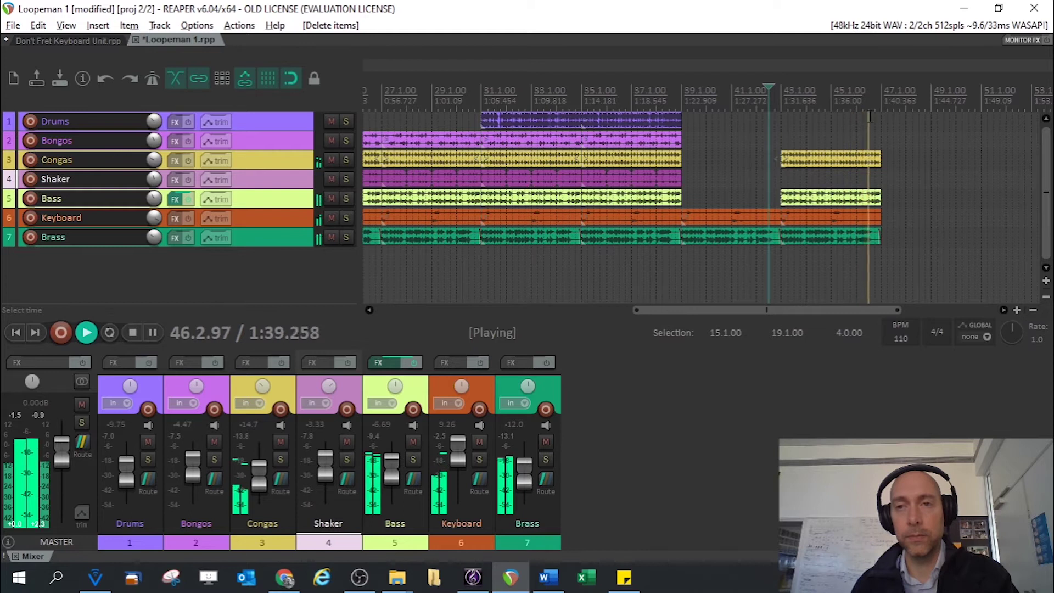
key(space)
key(space)
key(space)
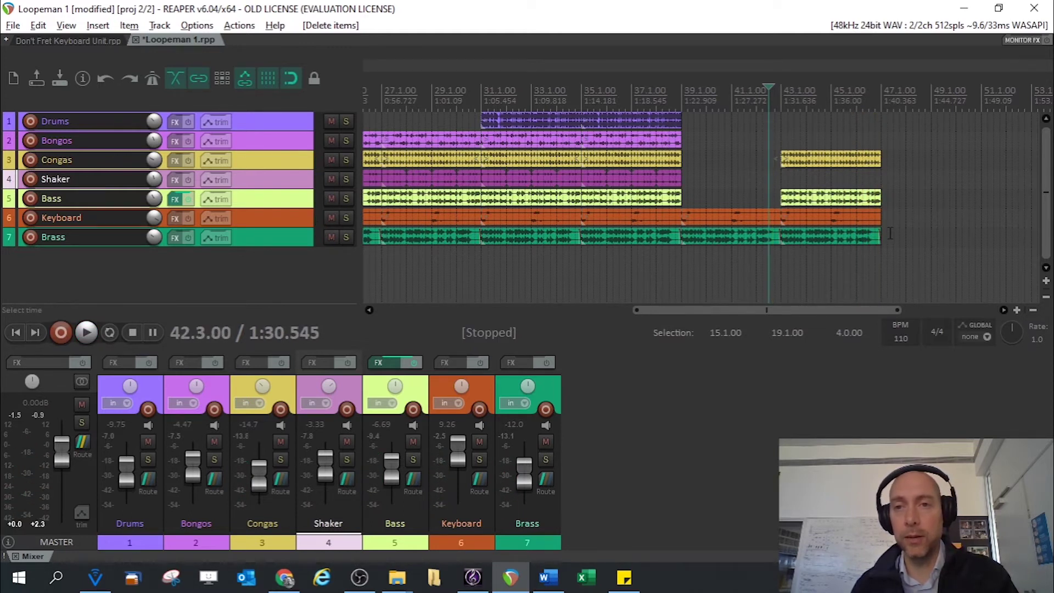
Copy the items on all seven tracks from bars 35 to 39, paste them at bar 47, and move them up onto their matching tracks
drag(890, 234, 772, 135)
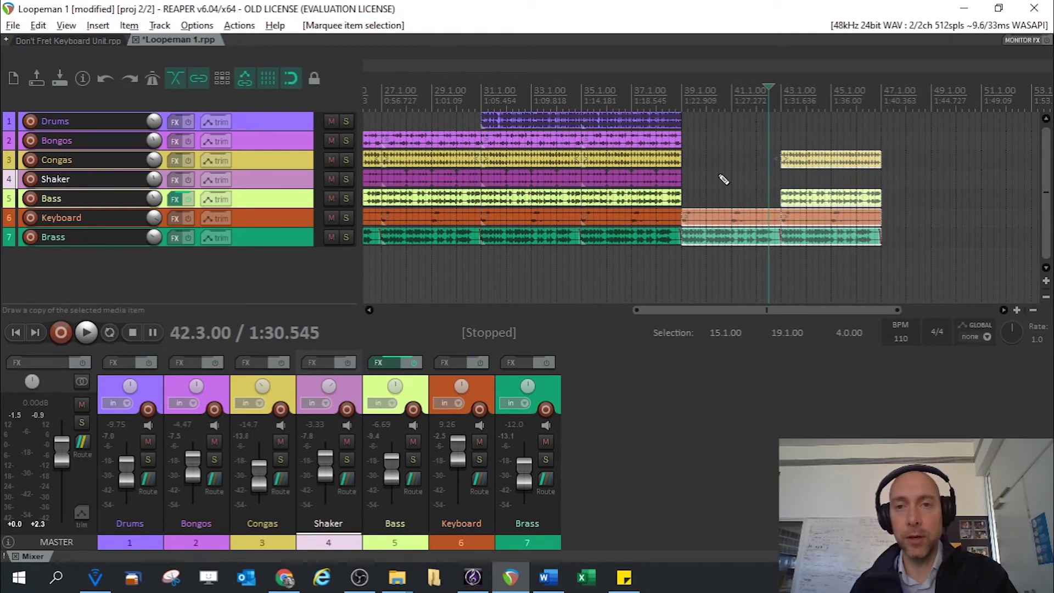
drag(668, 253, 597, 113)
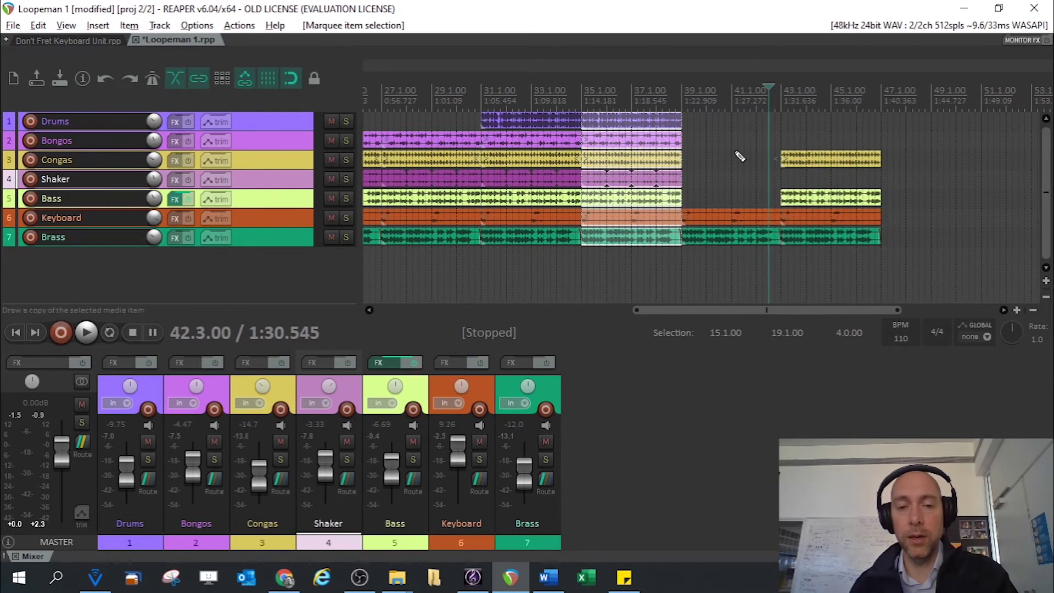
click(883, 94)
key(ctrl+v)
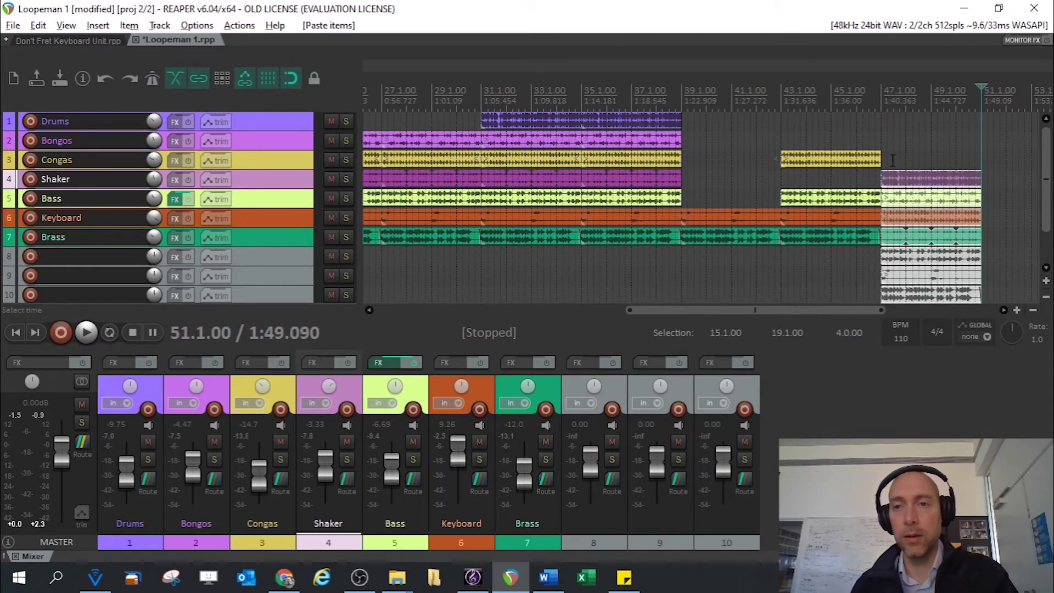
drag(905, 128, 907, 120)
Delete the pasted Drums item at bar 47, and play the section from bar 46
click(908, 121)
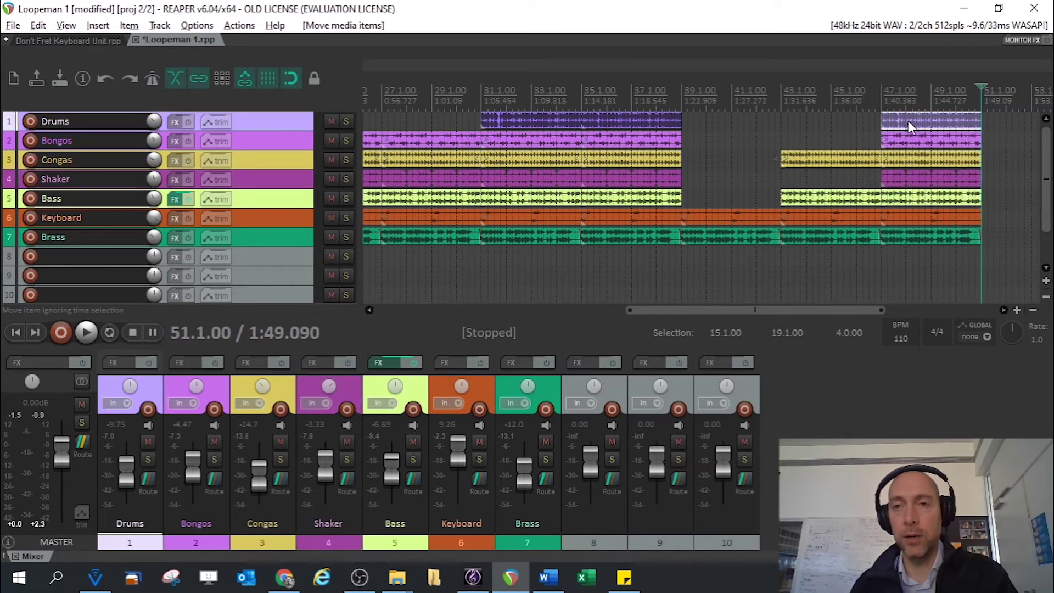
key(Delete)
click(869, 96)
key(space)
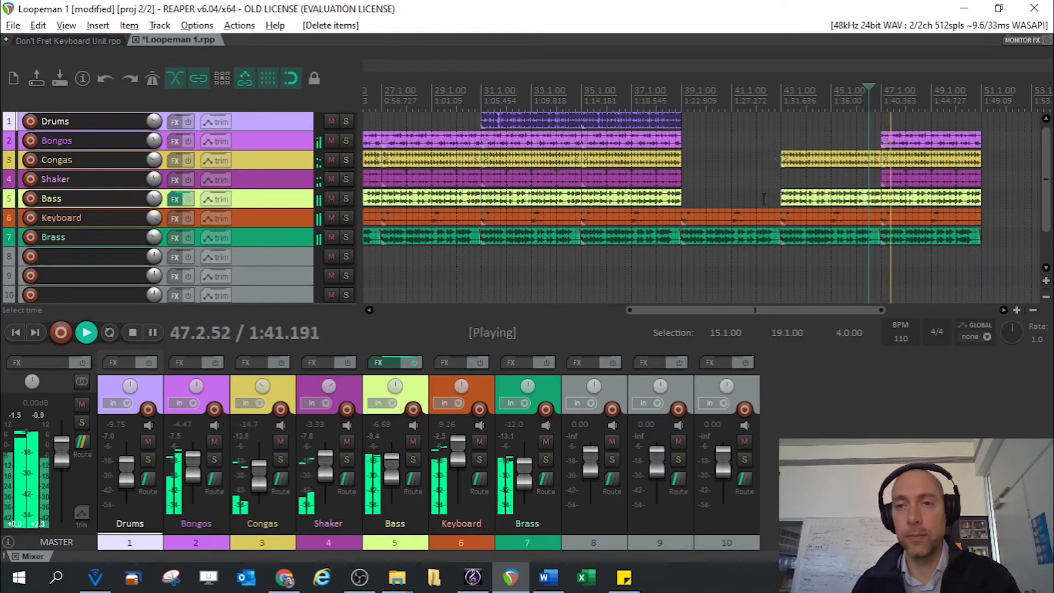
scroll(807, 308, right, 3)
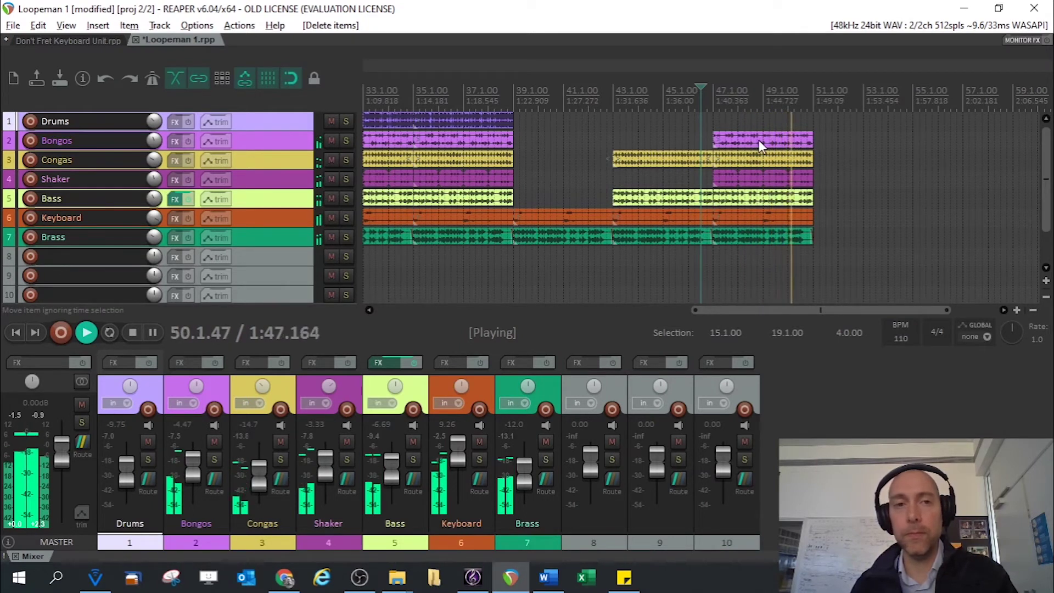
key(space)
Paste the copied seven-track section at bar 51, starting from the Drums track
click(739, 179)
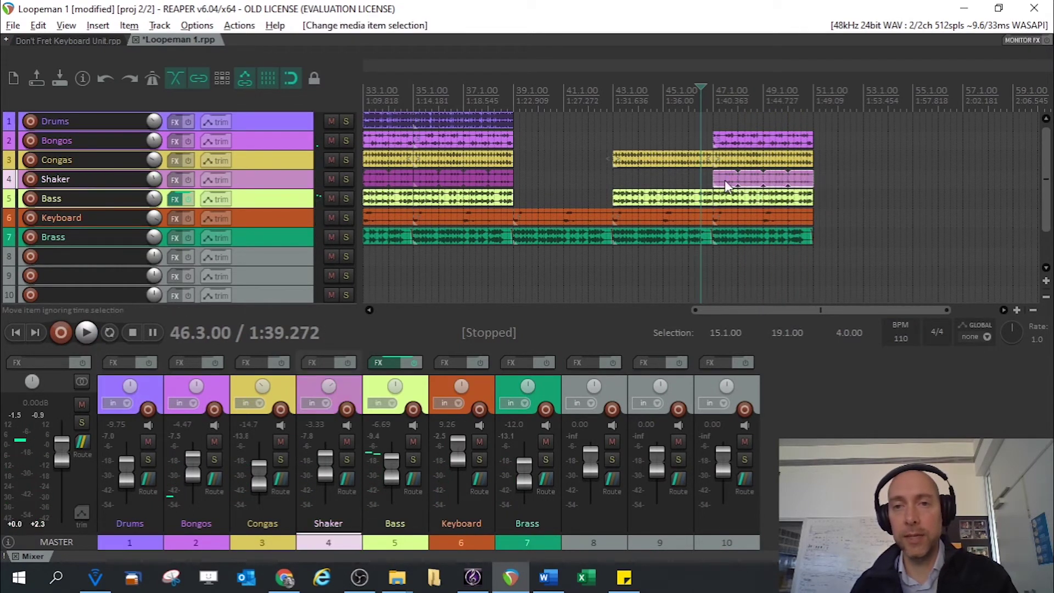
click(814, 92)
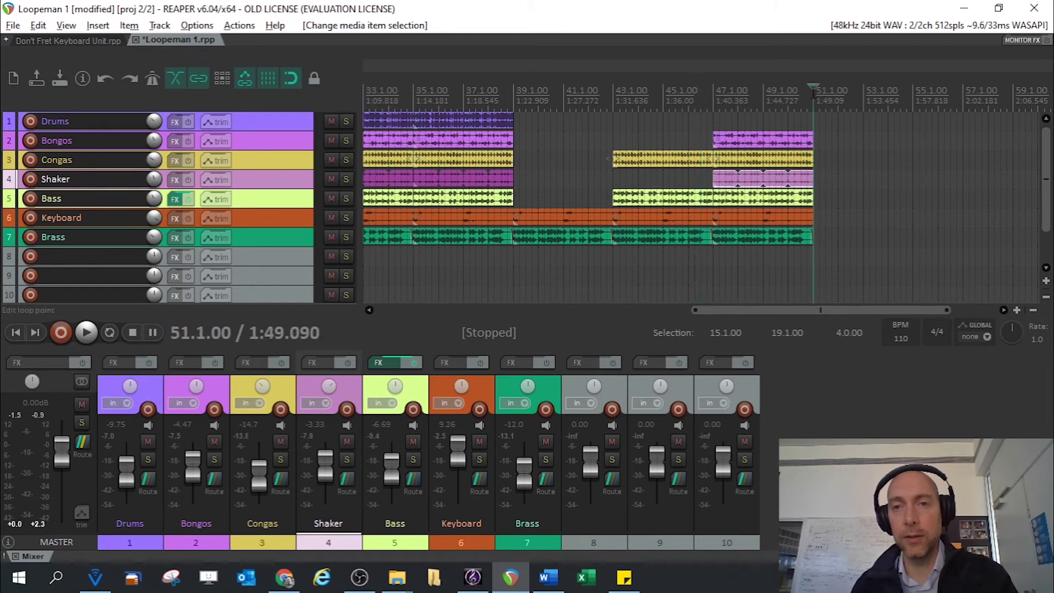
click(271, 125)
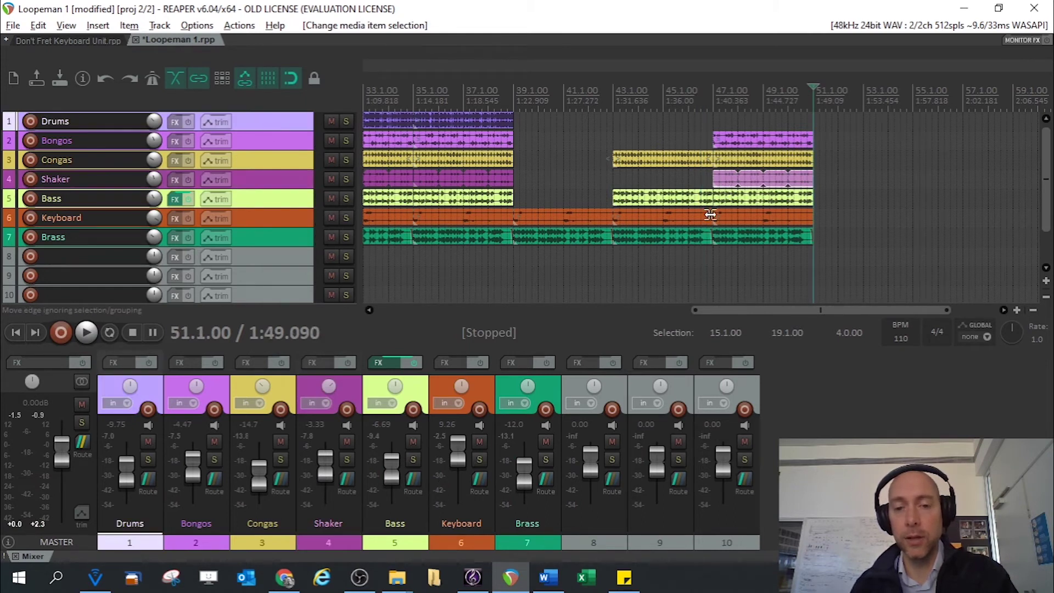
key(ctrl+v)
Delete the Drums item at bar 51 and the Shaker item at bar 47
click(840, 120)
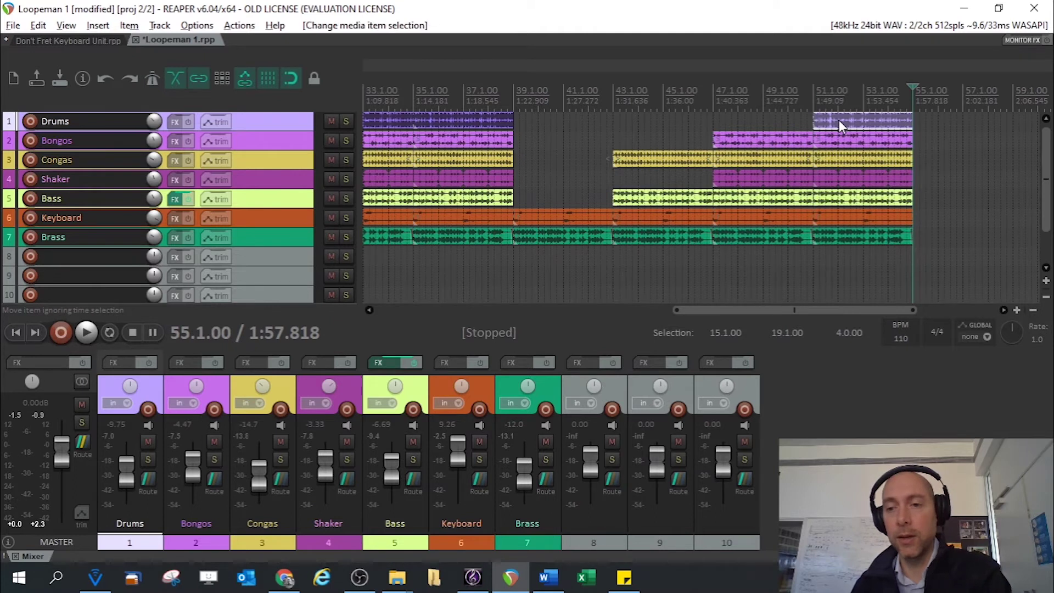
key(Delete)
click(752, 179)
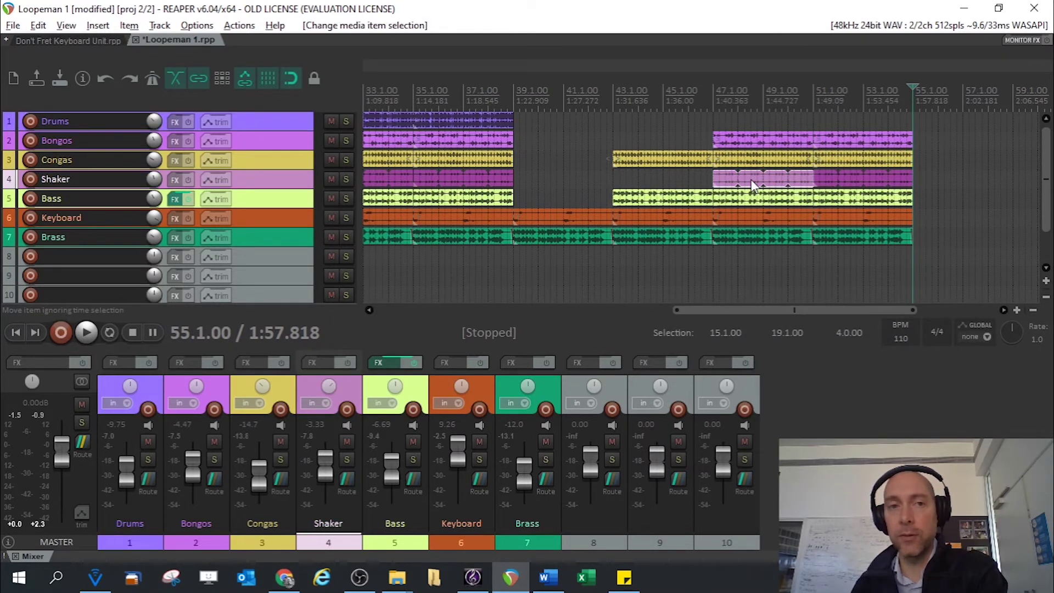
key(Delete)
Copy the seven-track section of bars 35 to 39 to bar 55, and move the pasted items up to start on the Drums track
click(907, 94)
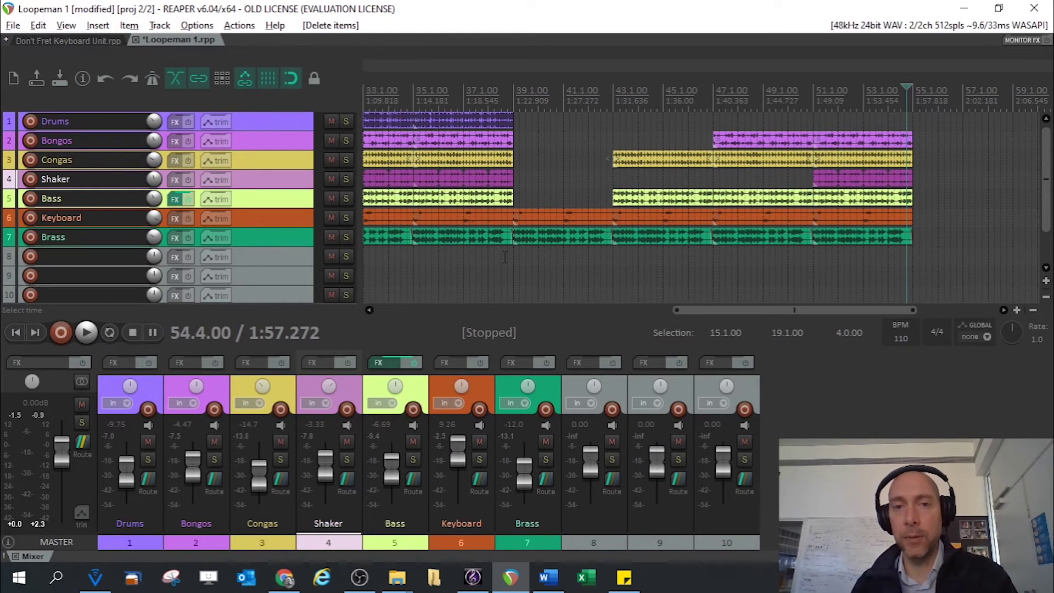
drag(505, 257, 434, 102)
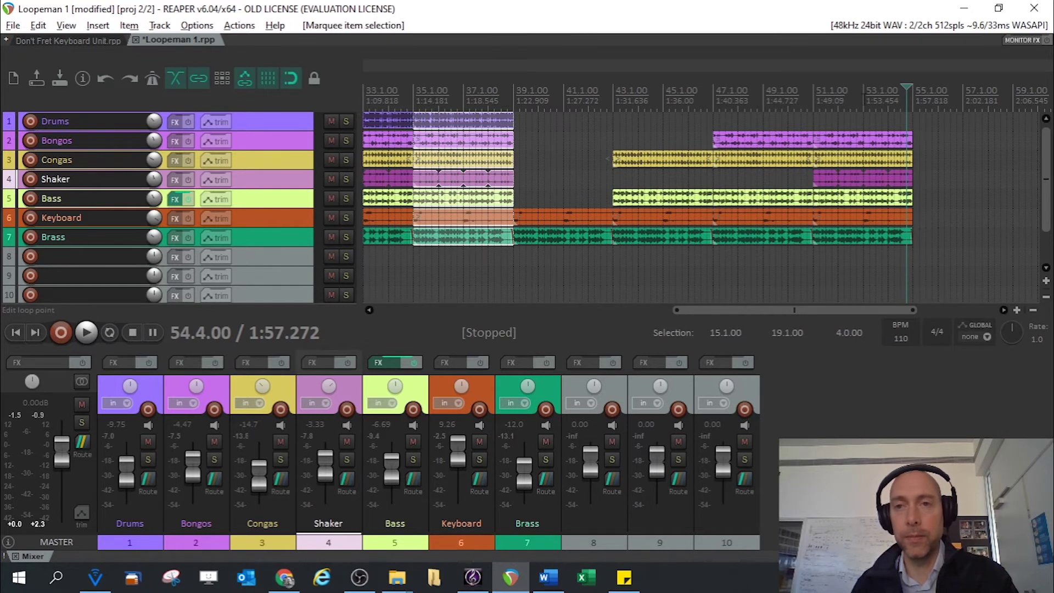
key(ctrl+v)
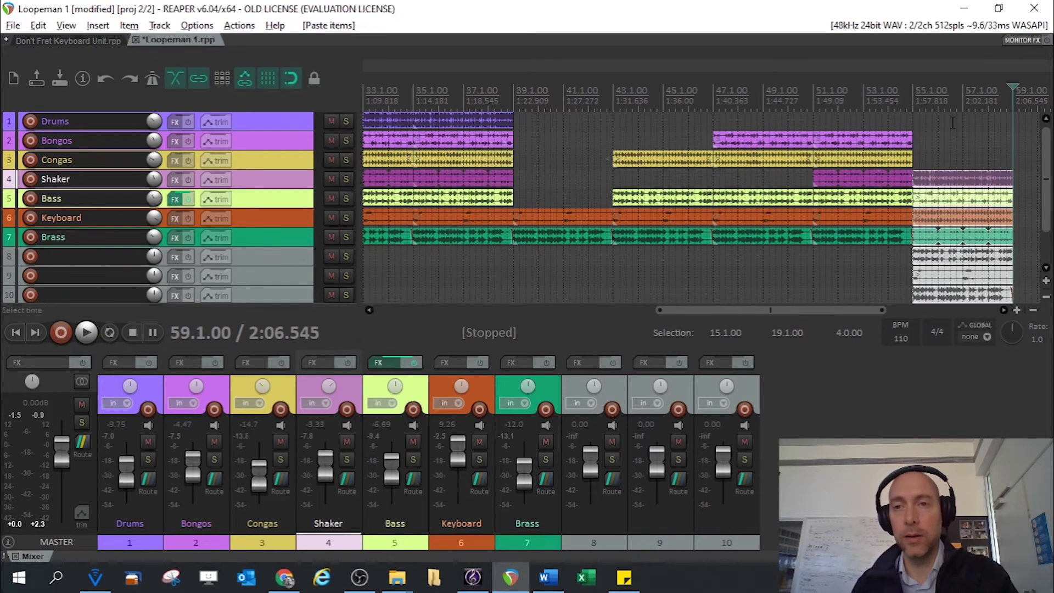
drag(932, 189, 928, 132)
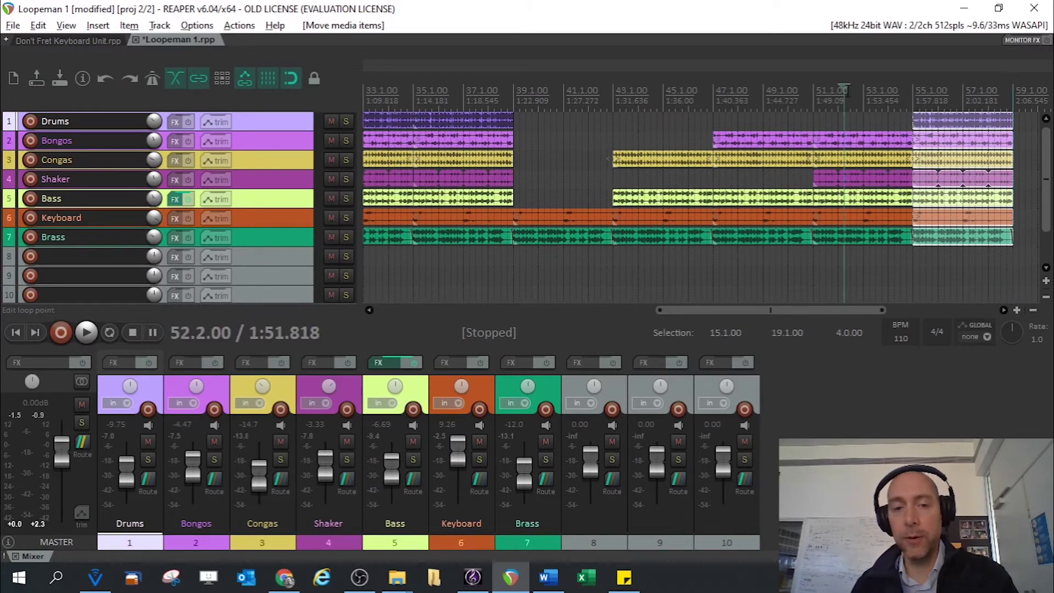
Save the project, and play the arrangement from just before bar 37
key(ctrl+s)
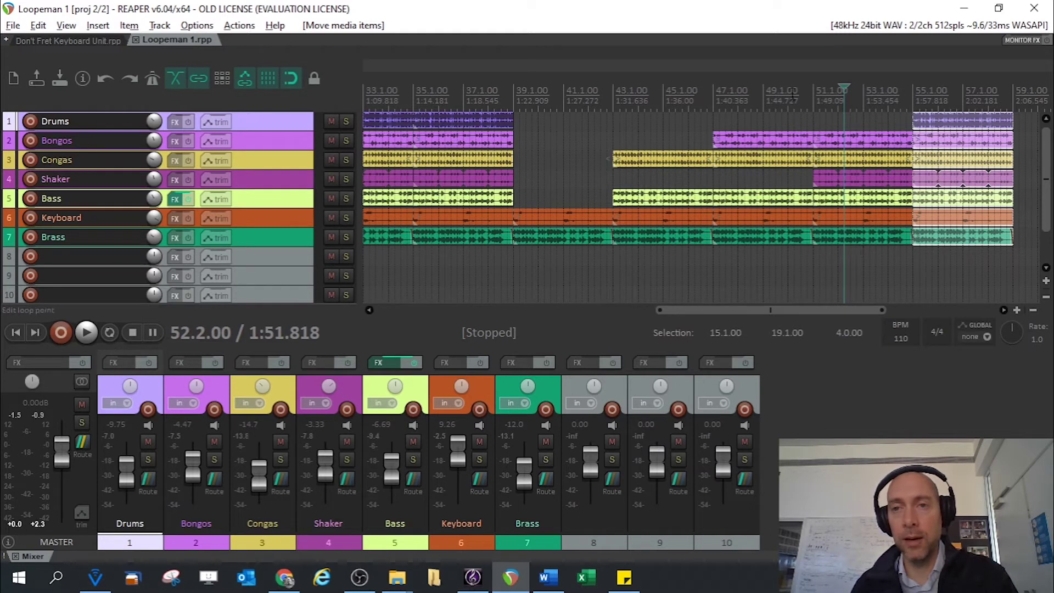
click(458, 90)
key(space)
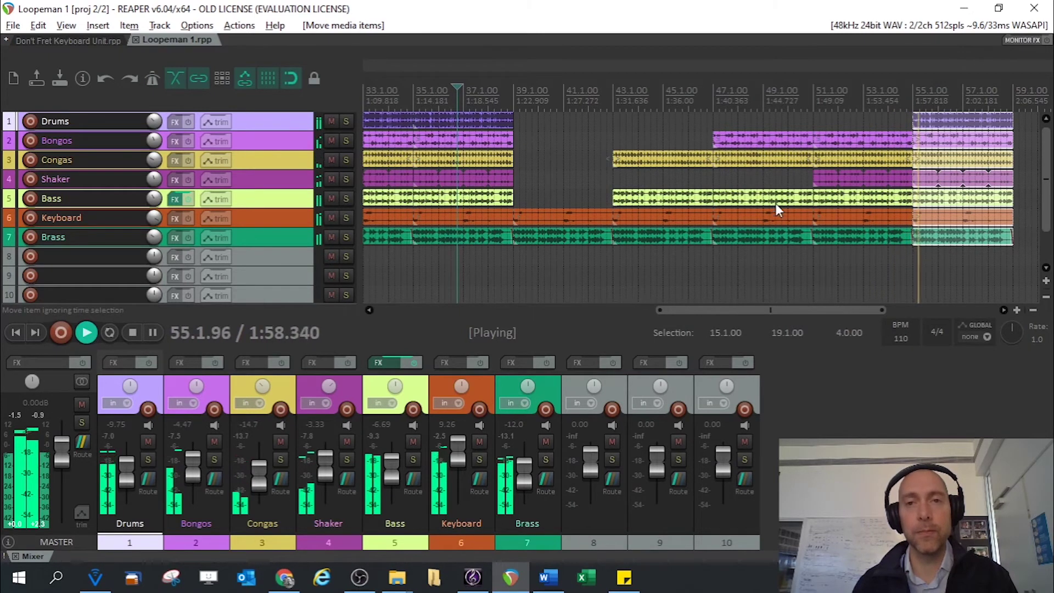
Listen to the arrangement through to its end at bar 59, and stop playback
drag(797, 310, 885, 311)
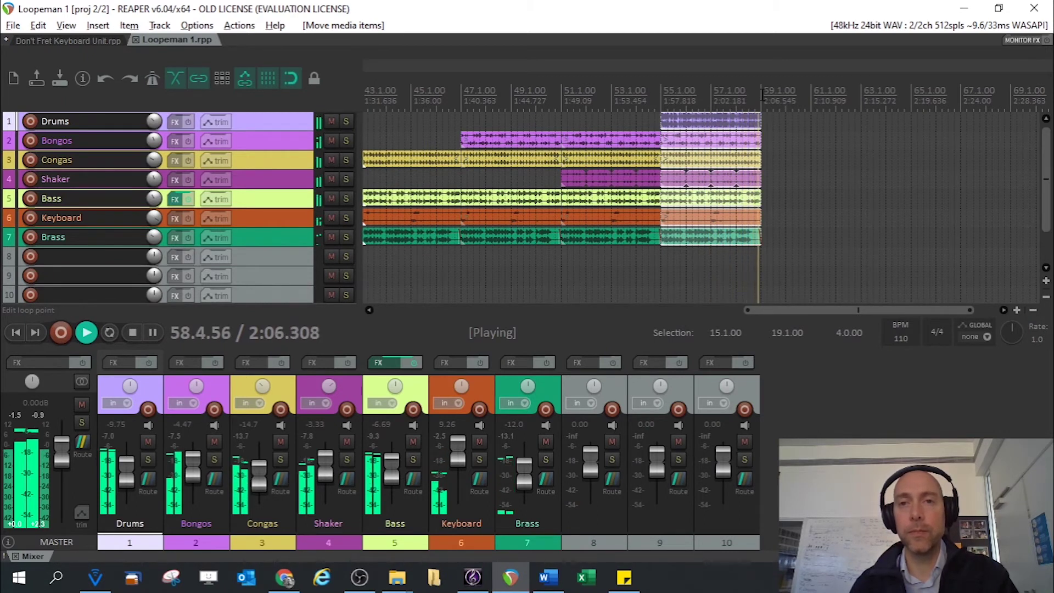
key(space)
key(space)
key(space)
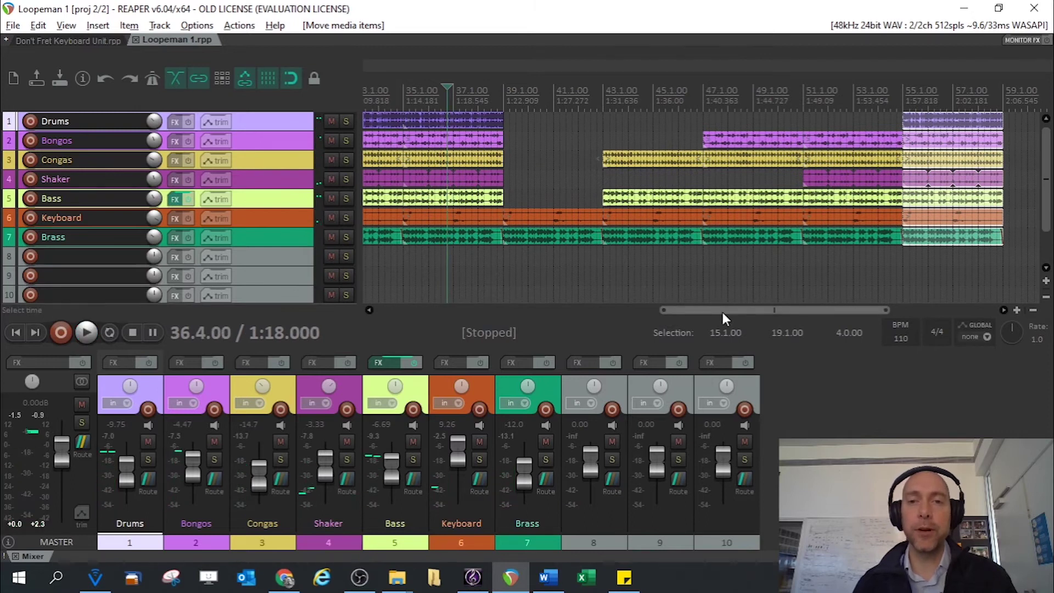
Paste the copied seven-track section three times in a row from bar 59 to bar 71
drag(722, 312, 789, 310)
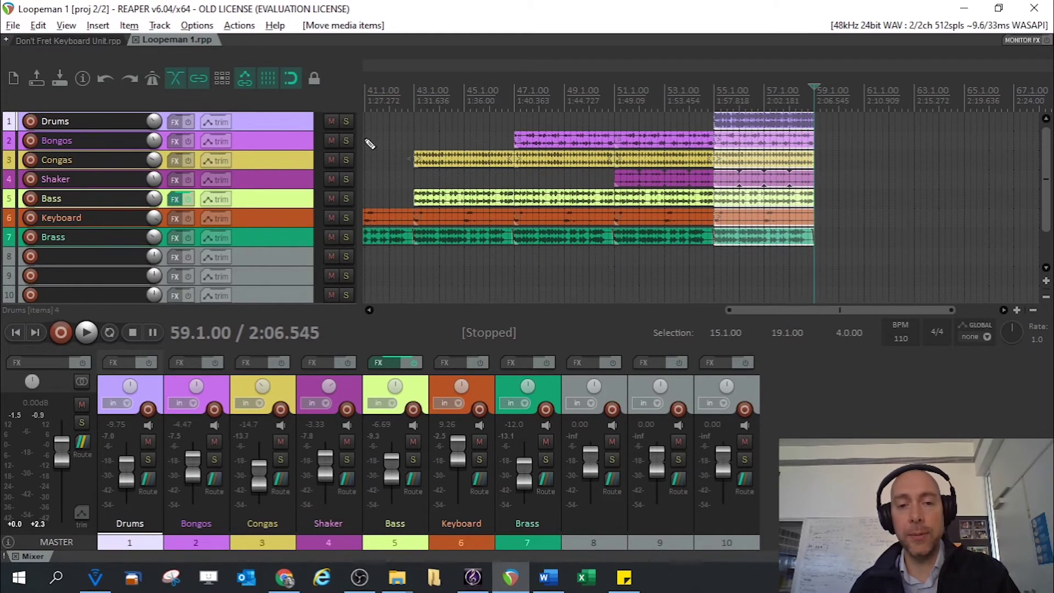
key(ctrl+v)
key(ctrl+v)
key(ctrl+v)
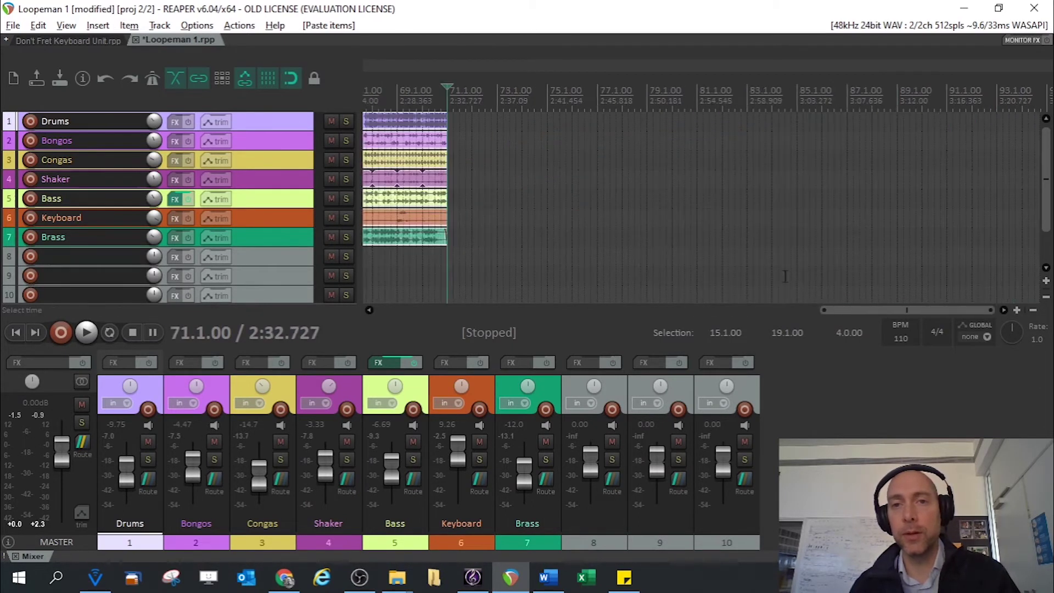
Delete the Brass items from bar 63 to the end of the arrangement
drag(869, 309, 744, 291)
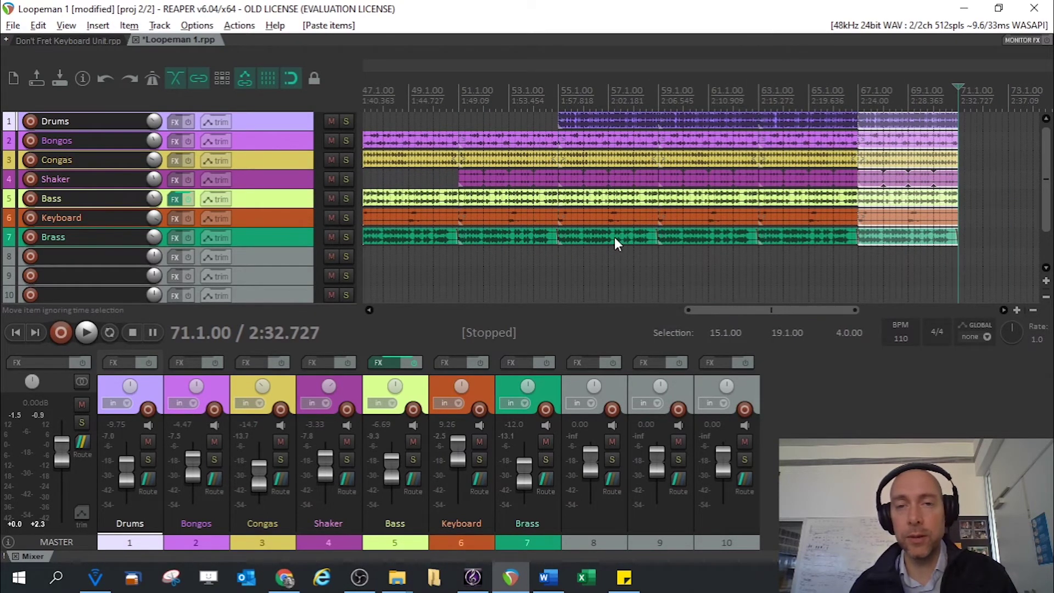
click(807, 240)
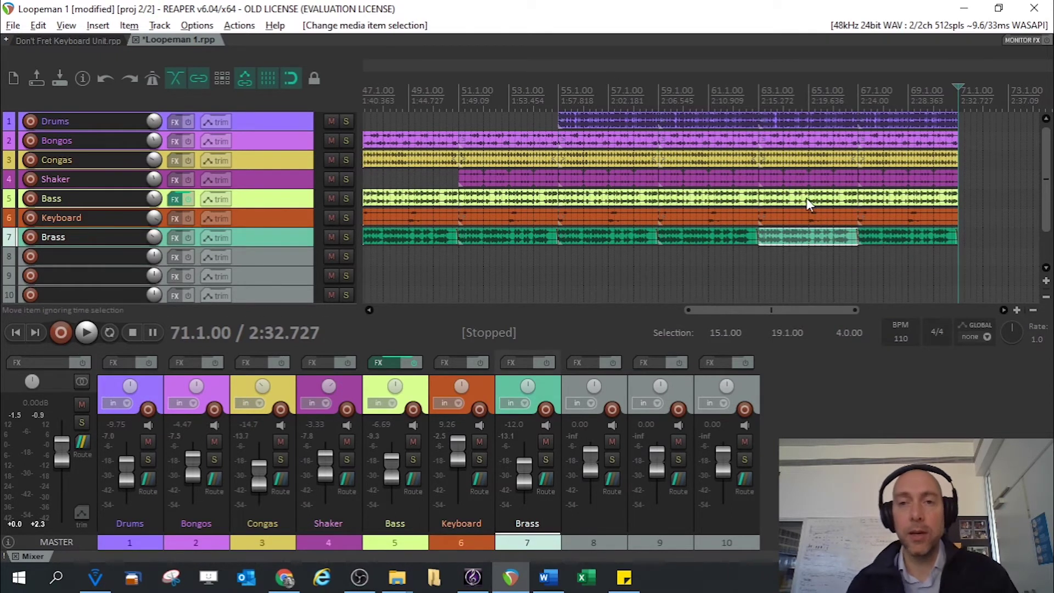
key(Delete)
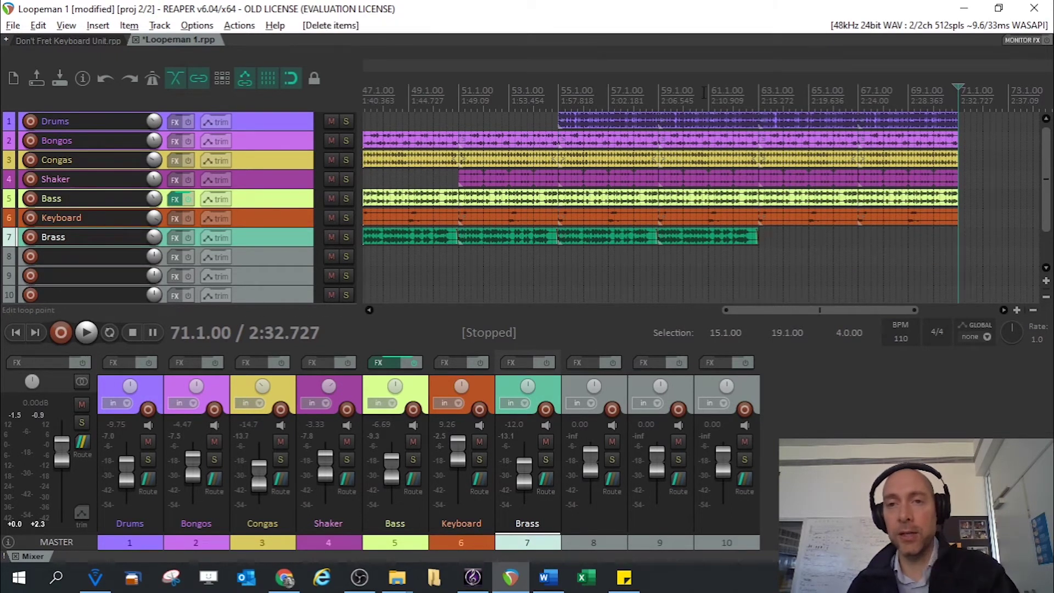
Play the arrangement from about bar 62, and delete the Drums item at bar 67
click(734, 94)
key(space)
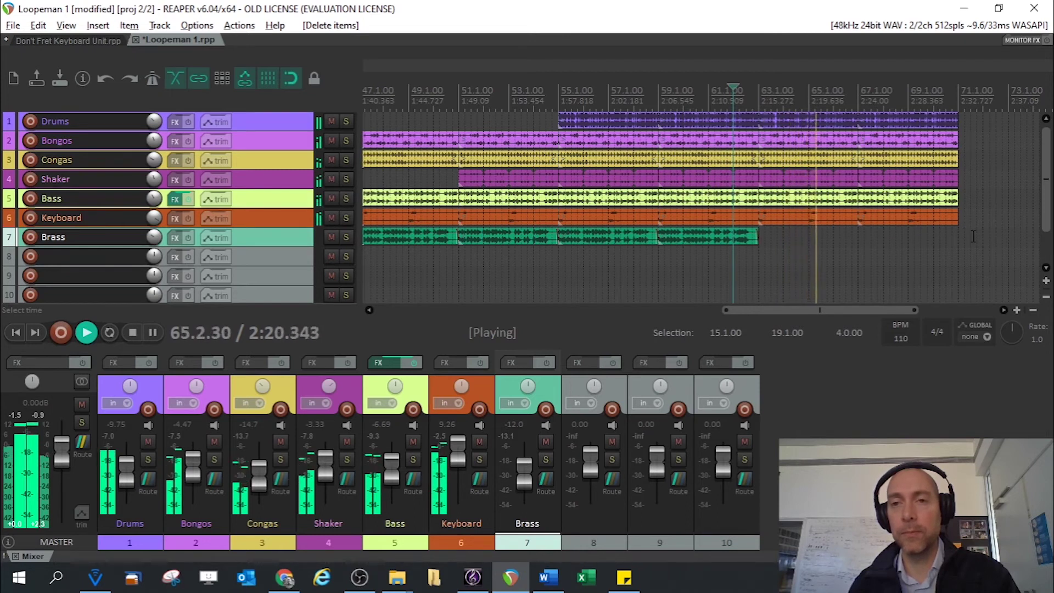
click(895, 122)
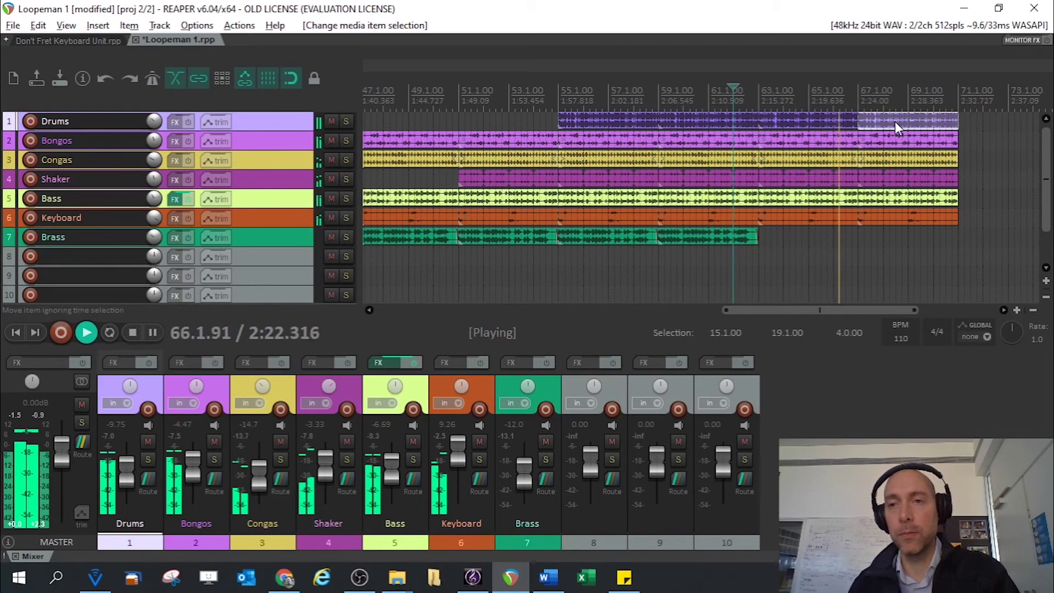
key(Delete)
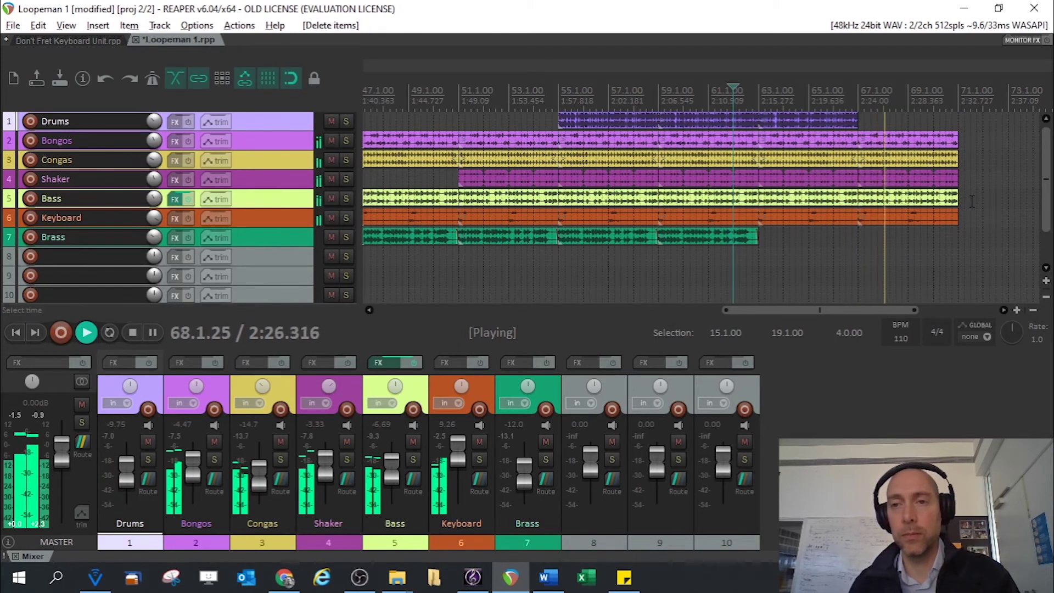
key(space)
Split the last Bongos, Congas and Shaker items at bar 69, and delete the parts after the split
click(908, 117)
click(909, 141)
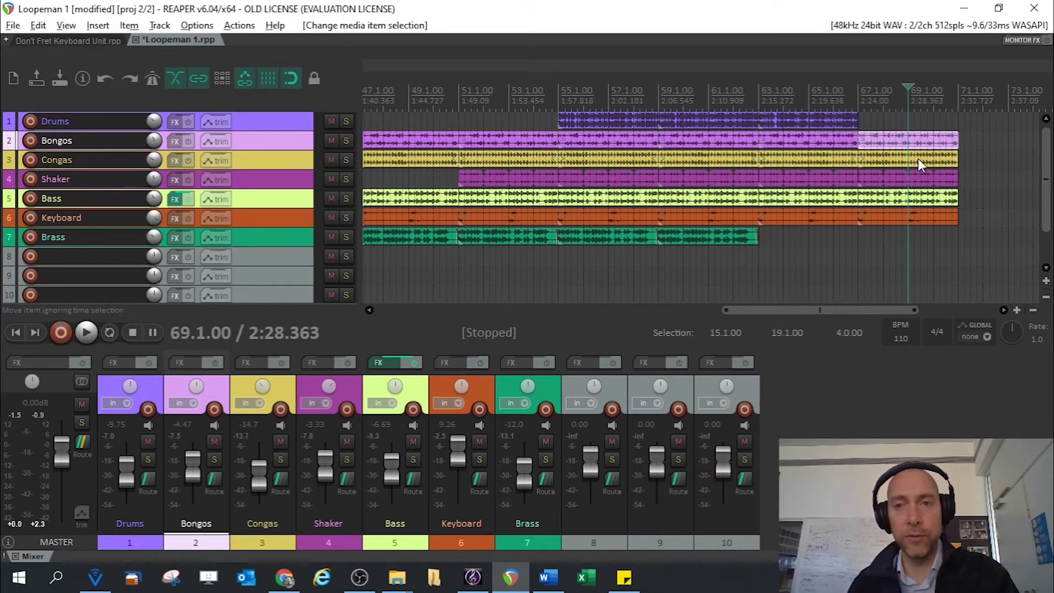
click(912, 158)
click(911, 179)
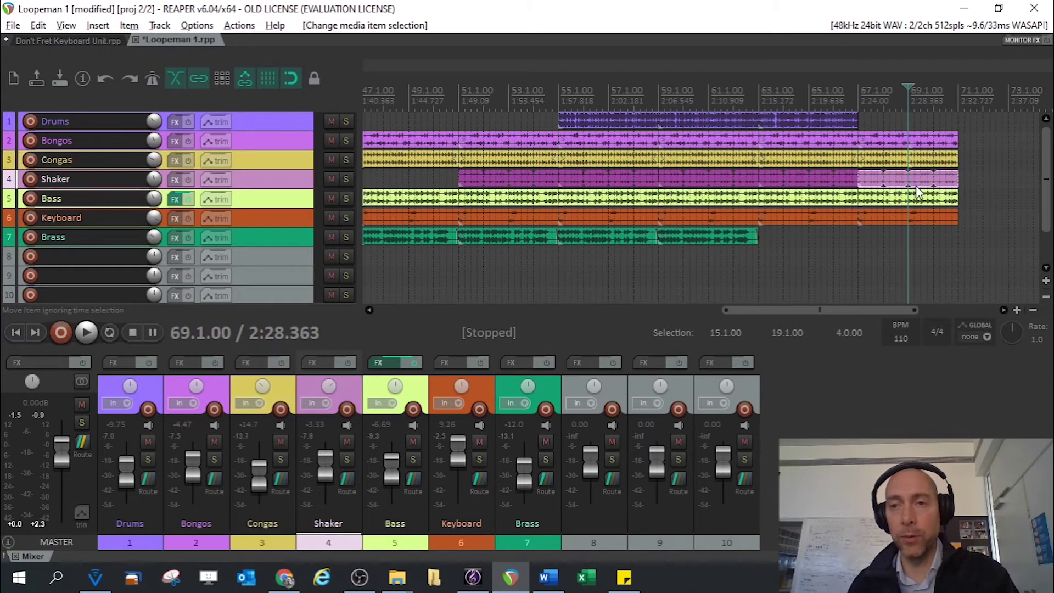
key(s)
drag(924, 140, 923, 137)
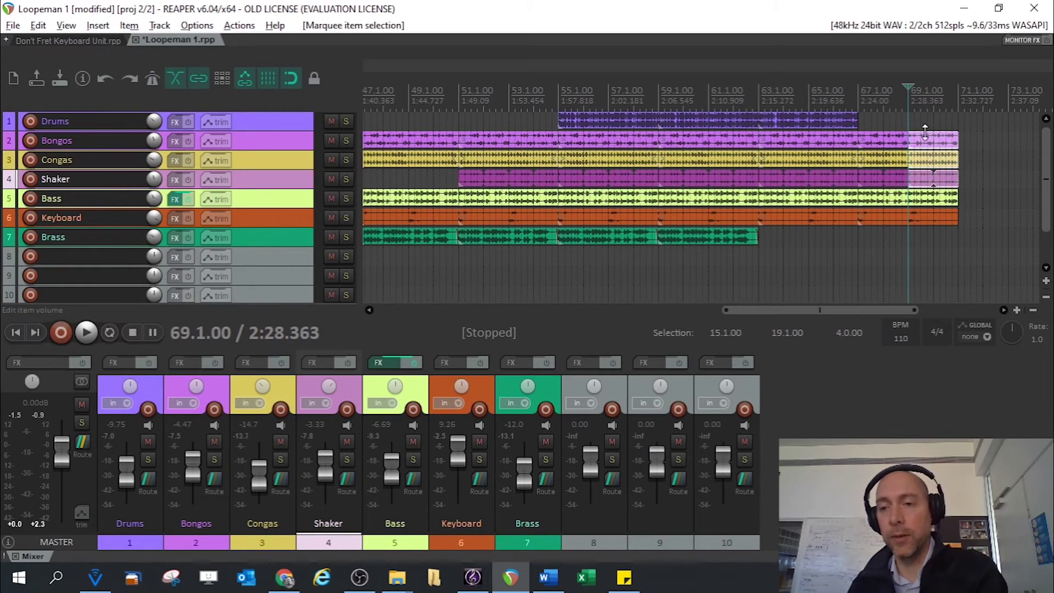
key(Delete)
Play the ending from 66.3.00 to hear the instruments drop out
click(848, 94)
key(space)
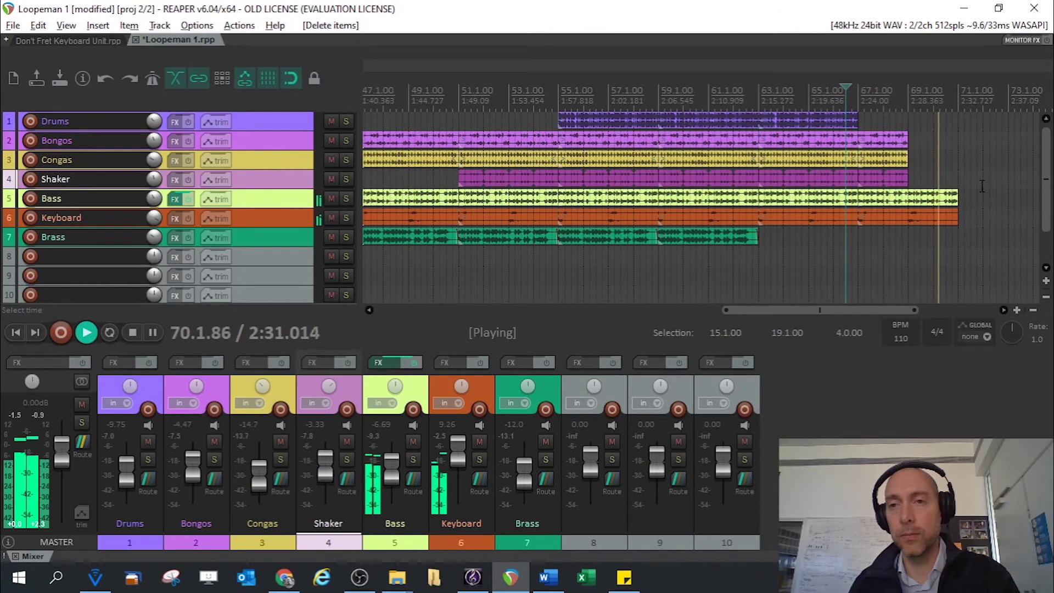
key(space)
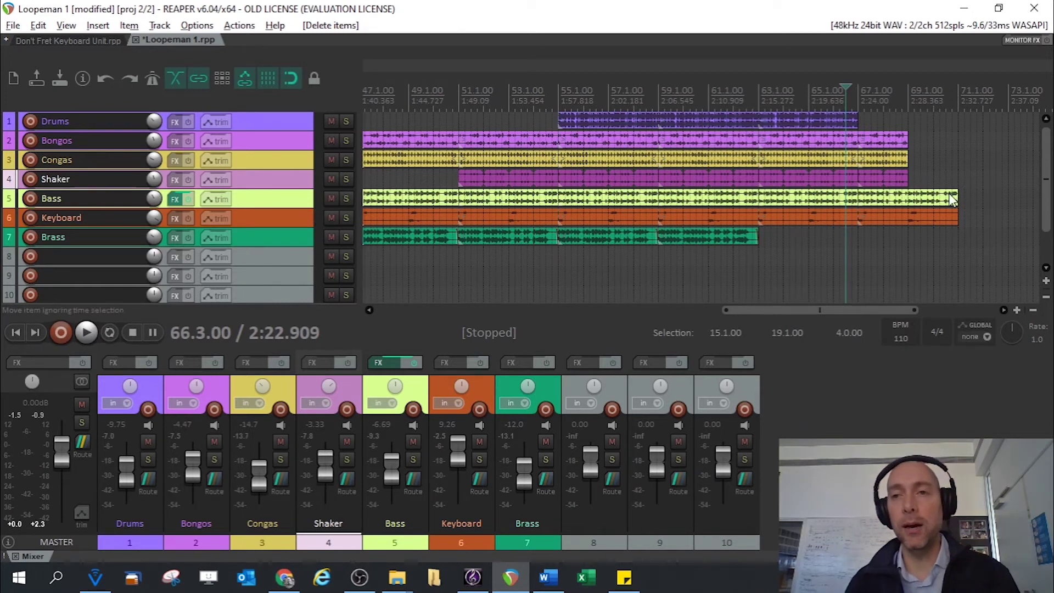
Add short fade-outs at the ends of the last Bass and Keyboard items, and play them from 70.3.00
drag(954, 192, 954, 193)
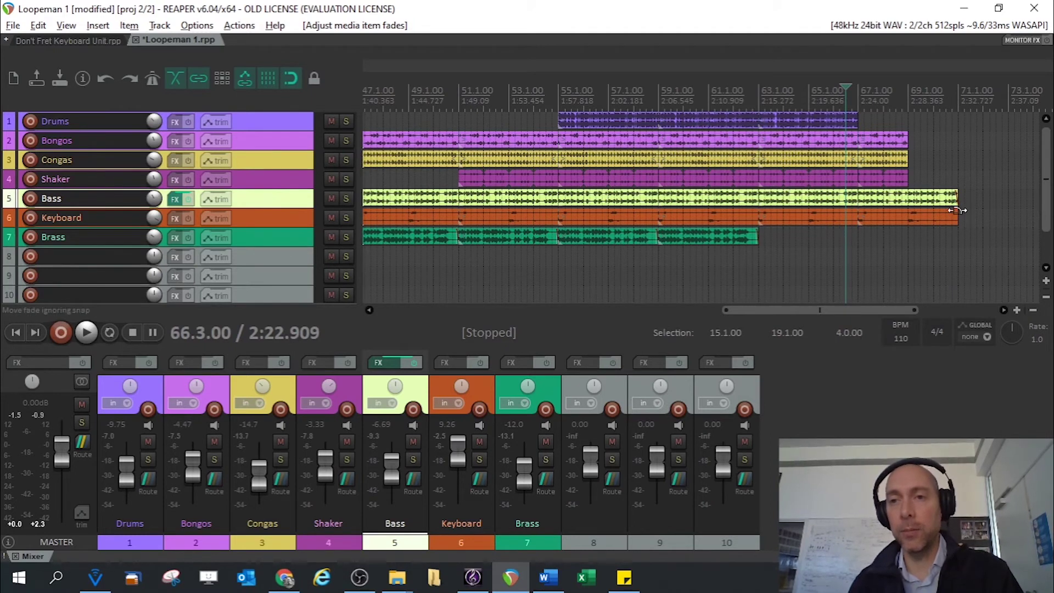
click(956, 214)
click(946, 102)
key(space)
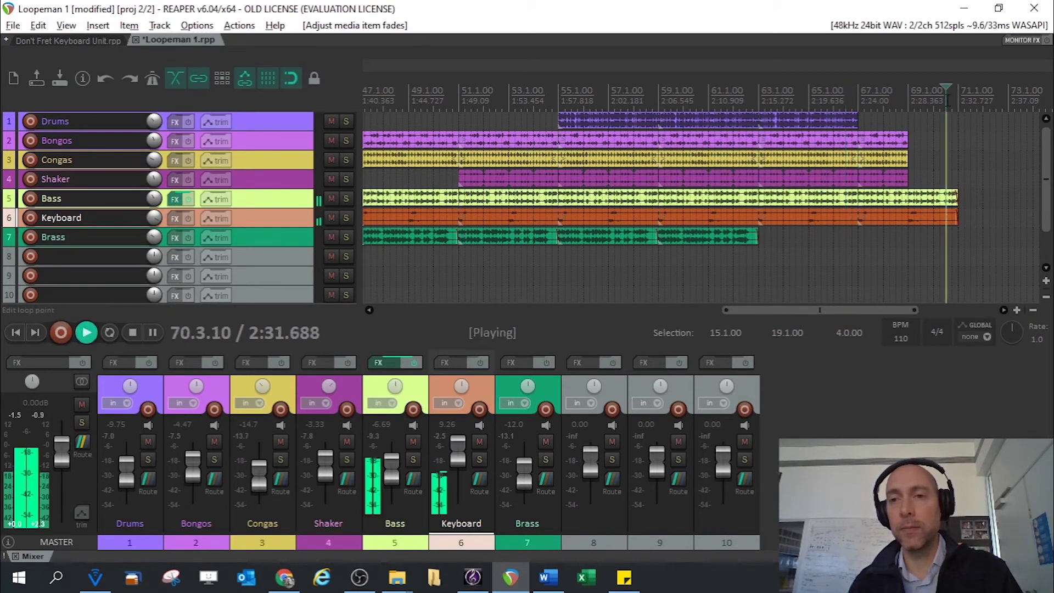
key(space)
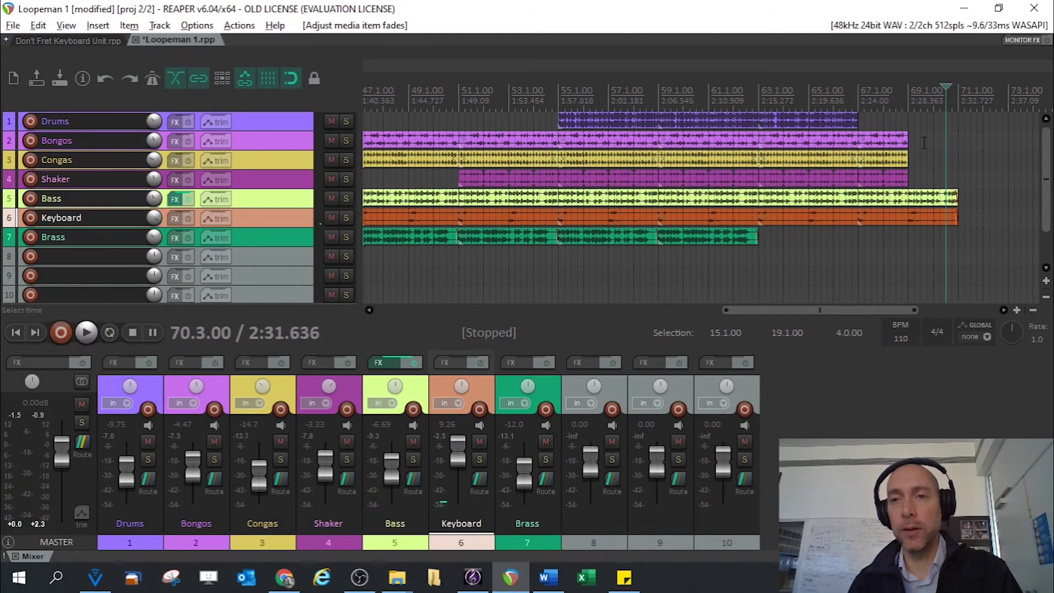
Add short fade-outs at the ends of the last Shaker, Congas, Bongos and Drums items
drag(927, 187, 835, 116)
click(860, 114)
Play the faded ending from 66.3.00, and save the project
click(851, 101)
key(space)
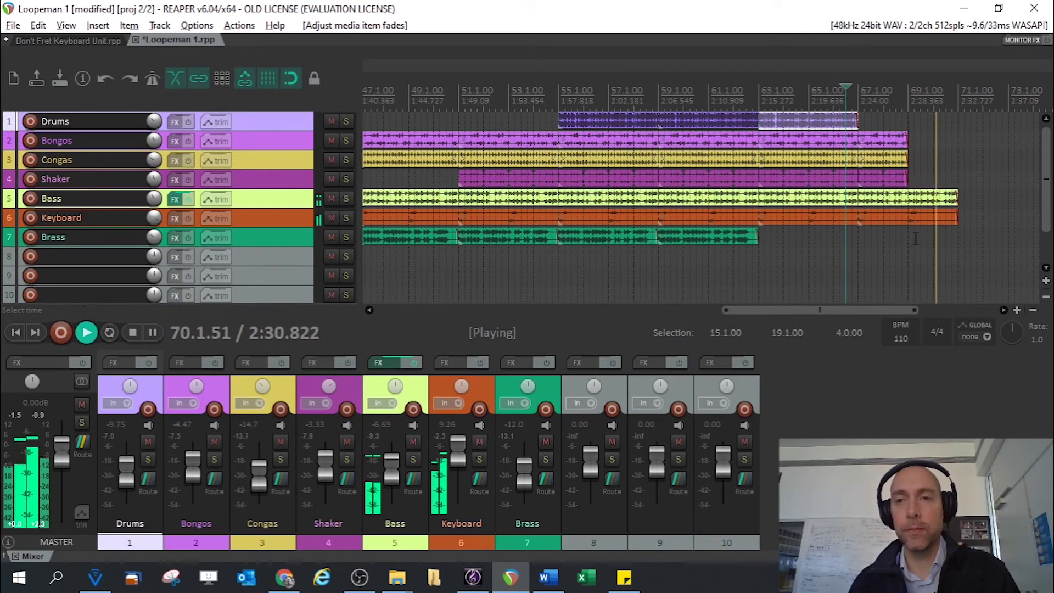
key(space)
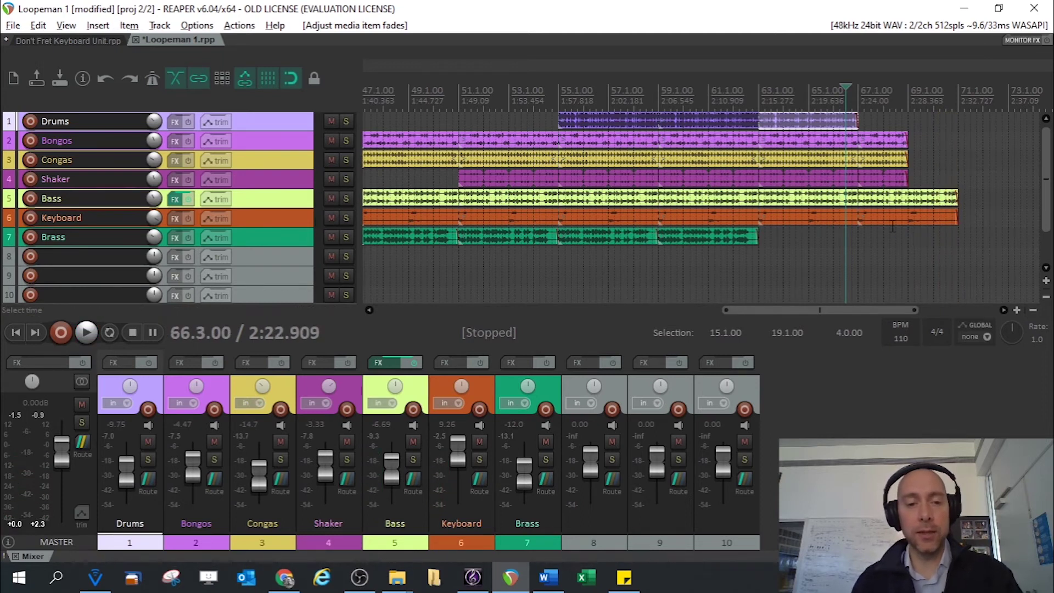
key(ctrl+s)
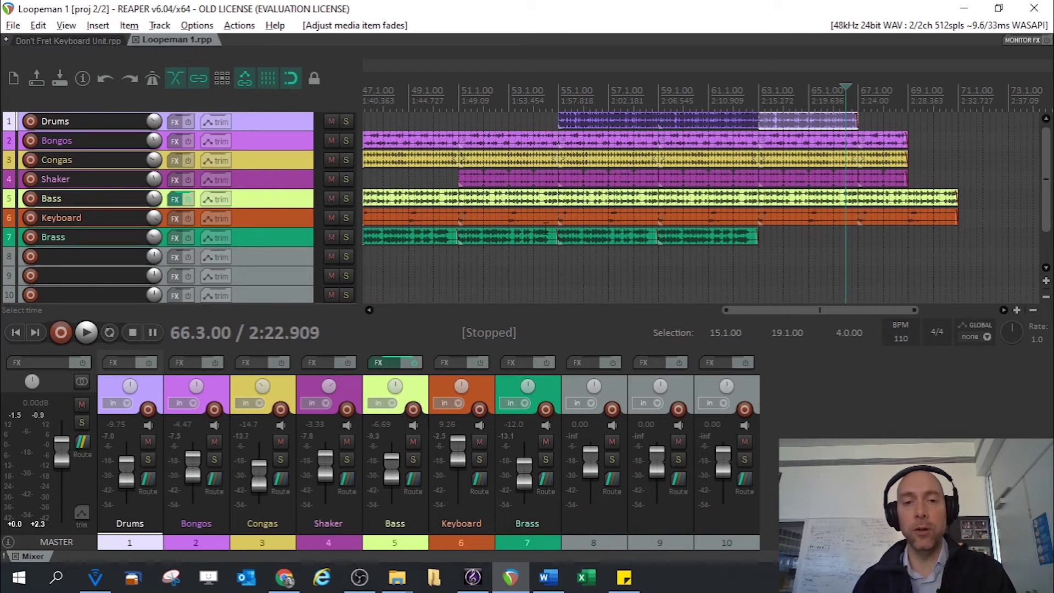
Remove the empty tracks 8 to 10, and save the project
drag(783, 312, 741, 305)
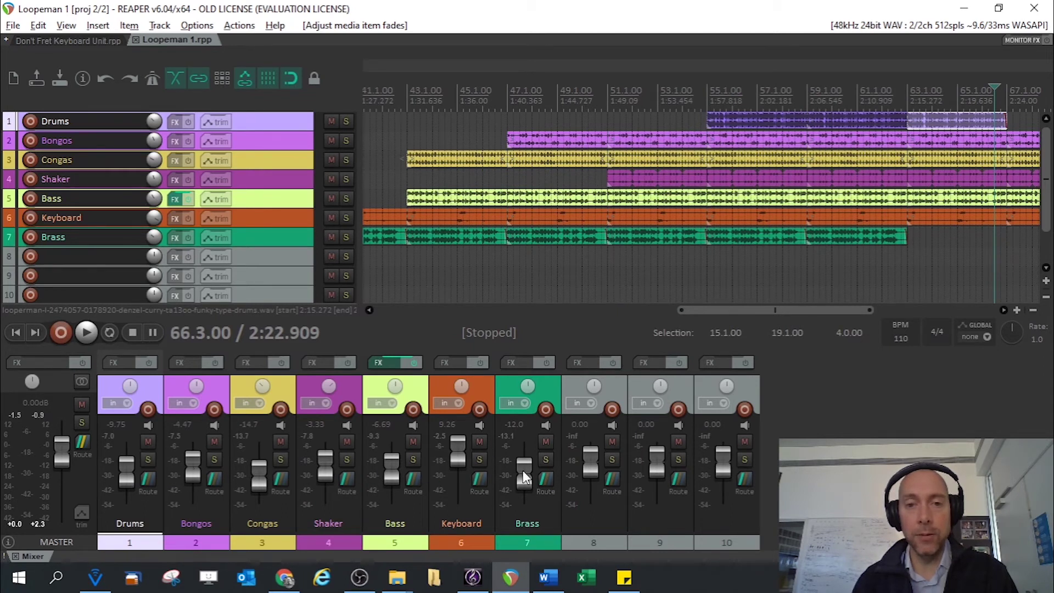
click(603, 543)
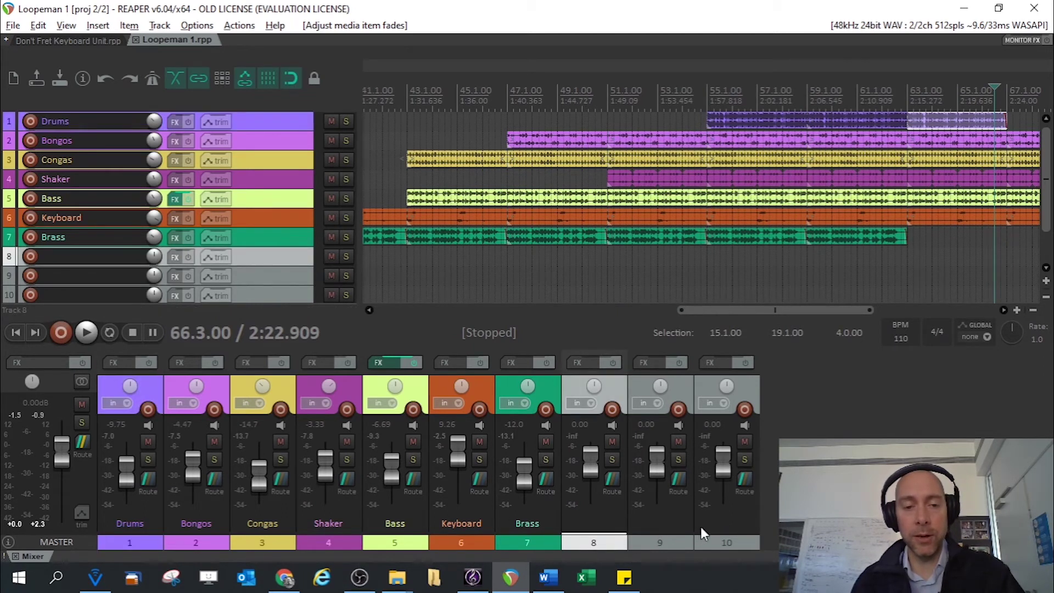
shift+click(727, 542)
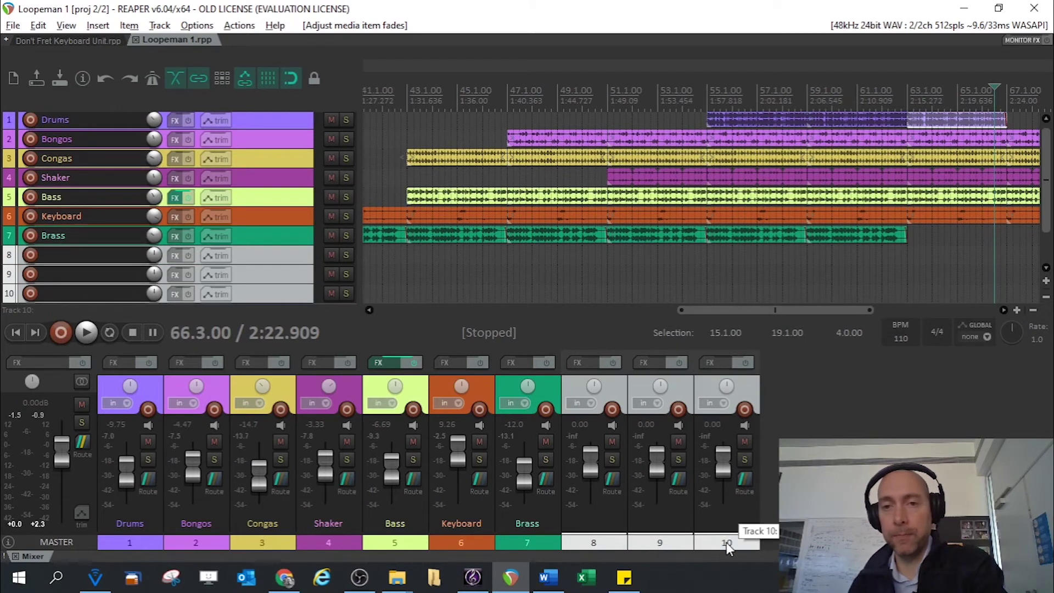
key(Delete)
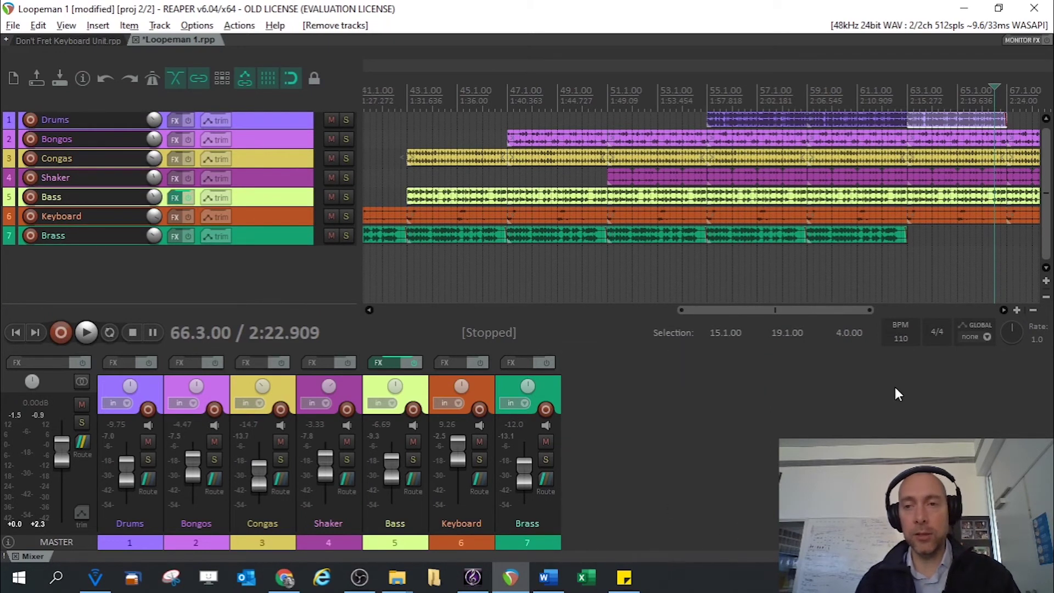
mouse_move(799, 310)
mouse_down()
mouse_move(772, 302)
mouse_move(877, 307)
mouse_move(475, 316)
mouse_move(815, 303)
mouse_up()
key(ctrl+s)
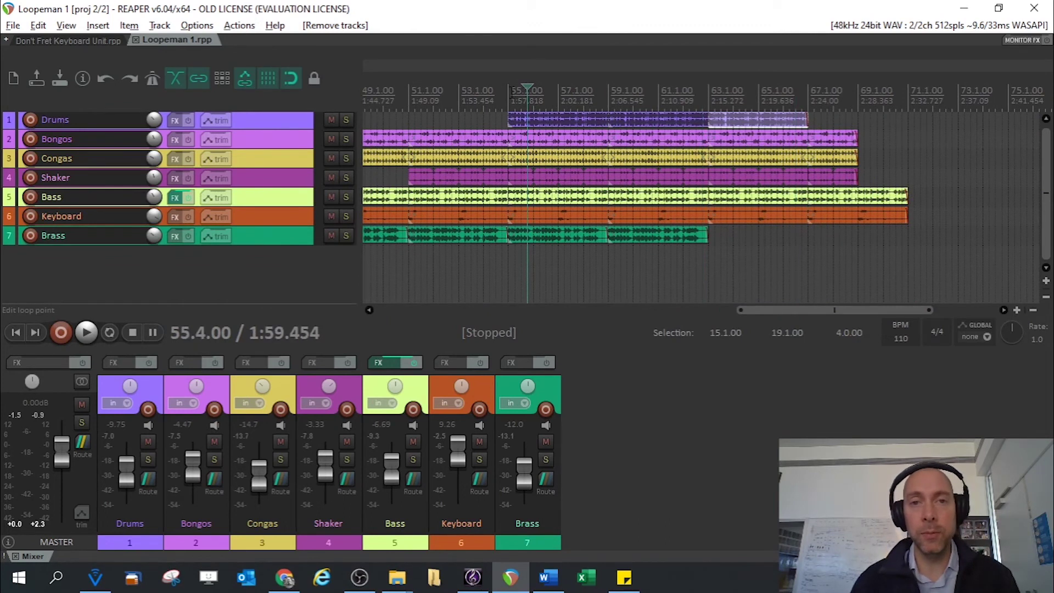
Play bars 55 to 59 on repeat with the Drums and Bongos tracks soloed
drag(512, 94, 608, 88)
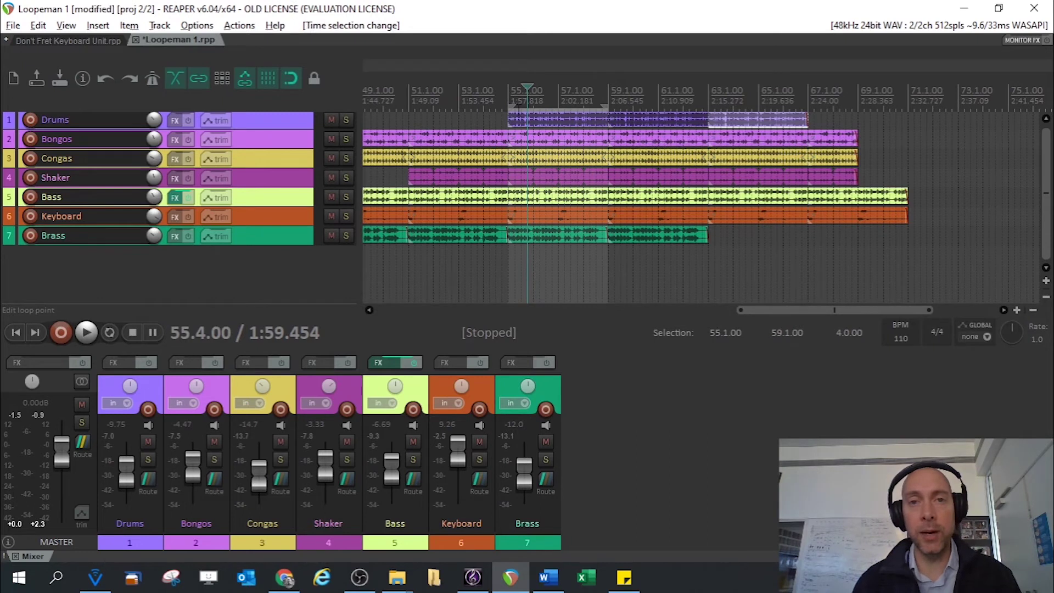
click(108, 334)
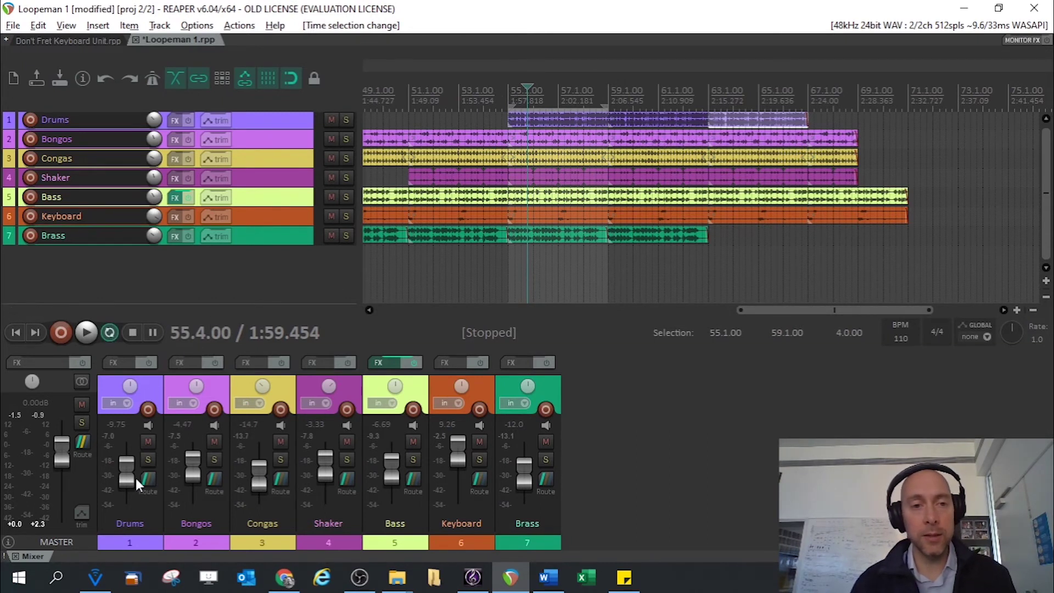
click(147, 460)
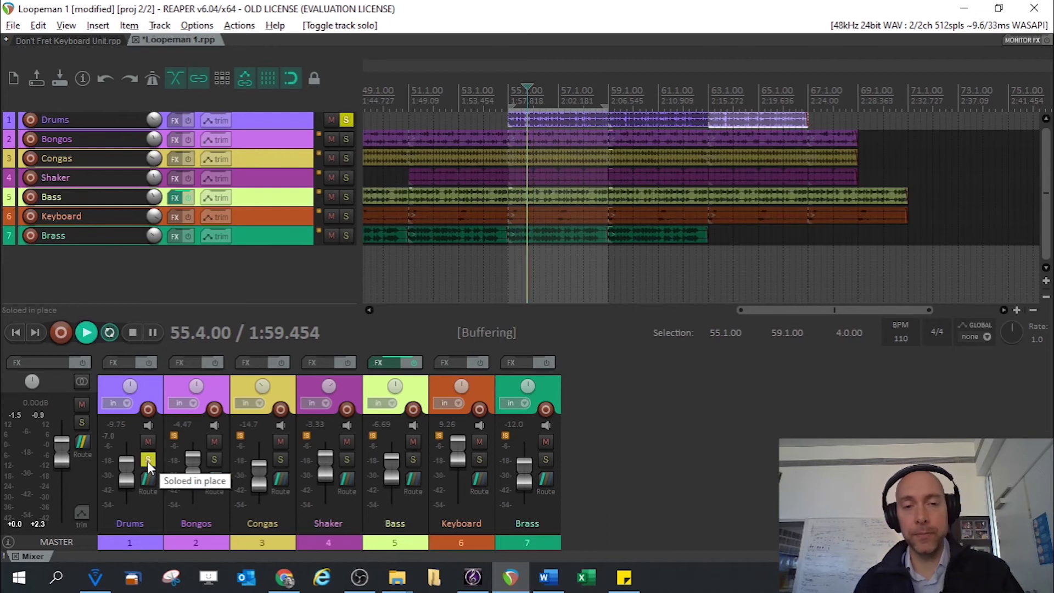
click(214, 461)
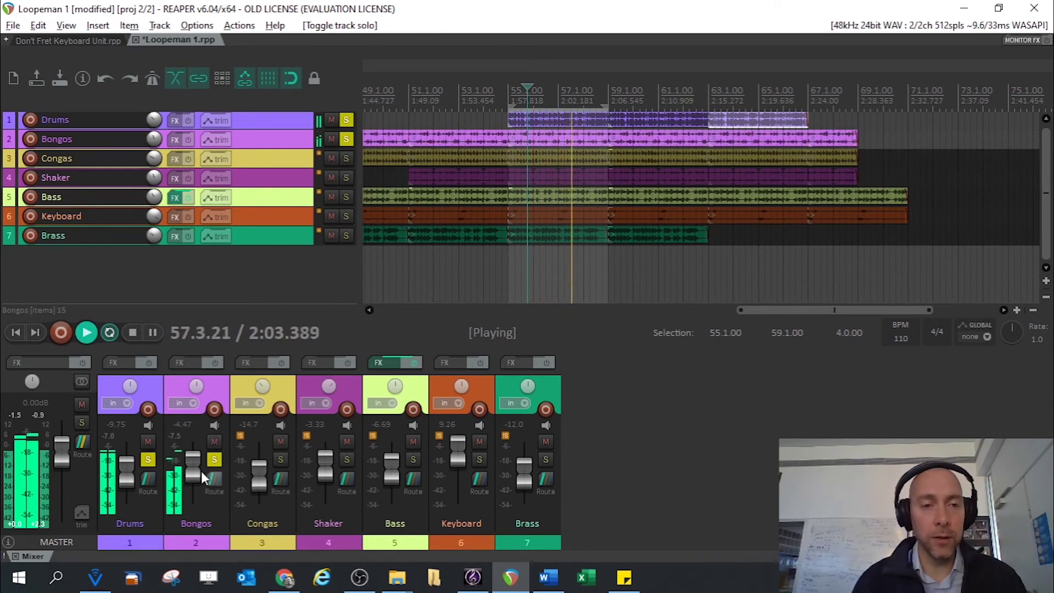
Raise the Bongos volume to +4.06 dB for comparison, clear its clip indicator, and bring the volume down to -4.52 dB
mouse_move(198, 471)
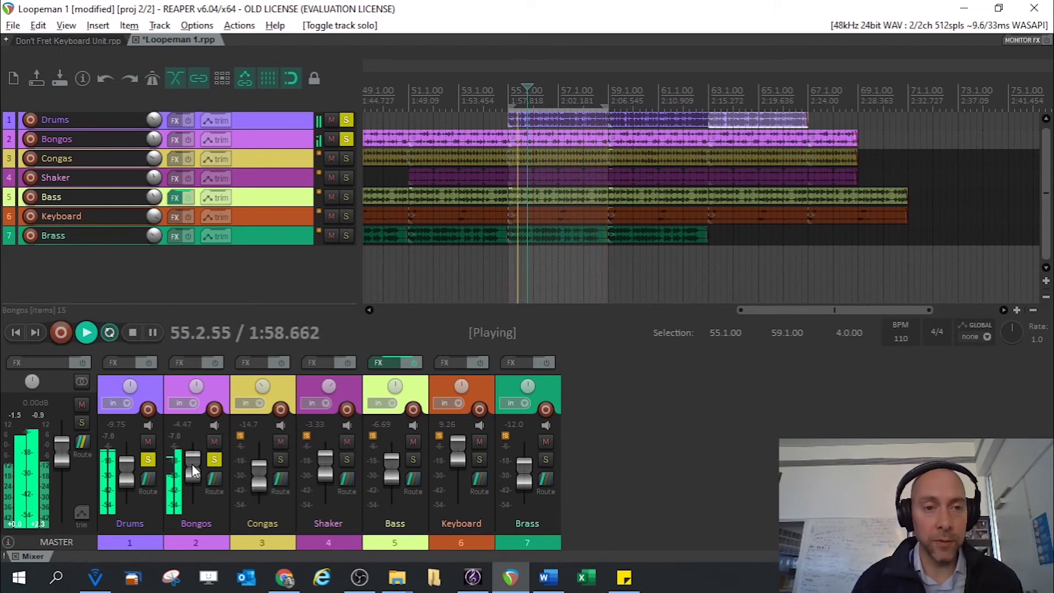
mouse_move(192, 463)
mouse_down()
mouse_move(197, 514)
mouse_move(197, 437)
mouse_move(193, 460)
mouse_up()
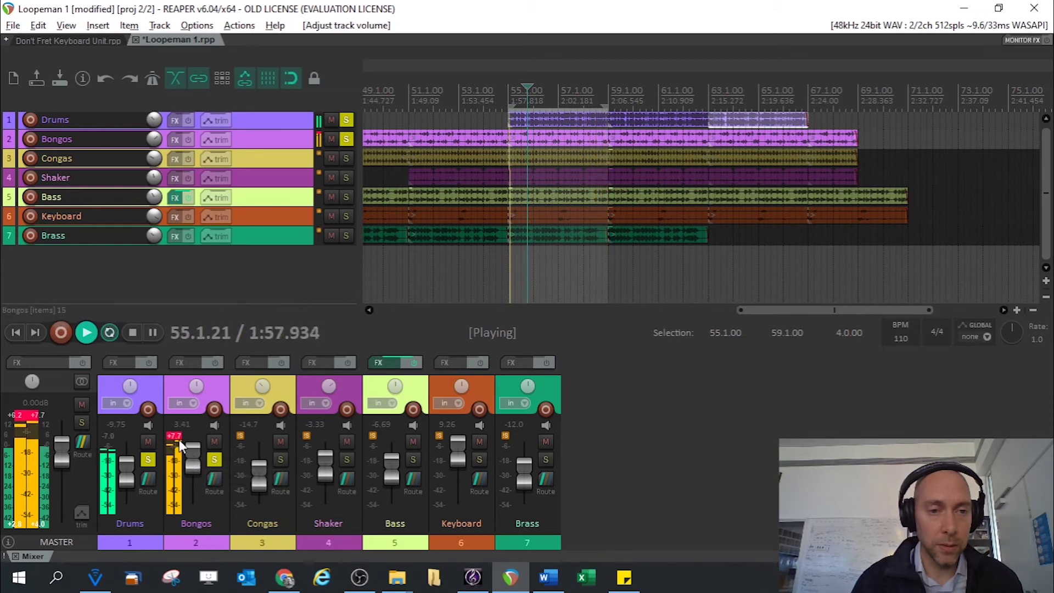
click(179, 438)
scroll(192, 458, up, 2)
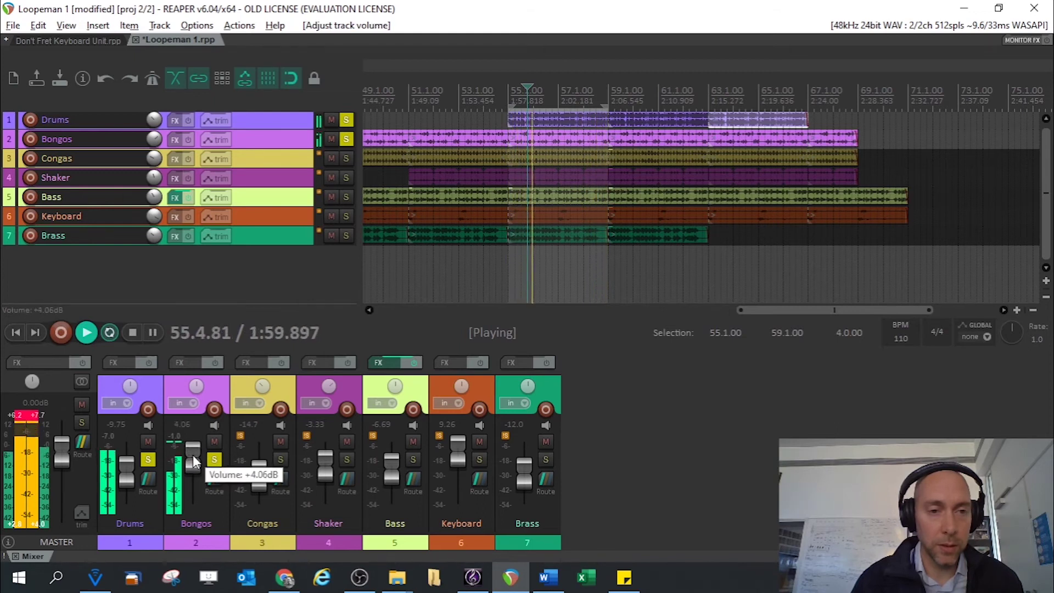
scroll(193, 462, down, 10)
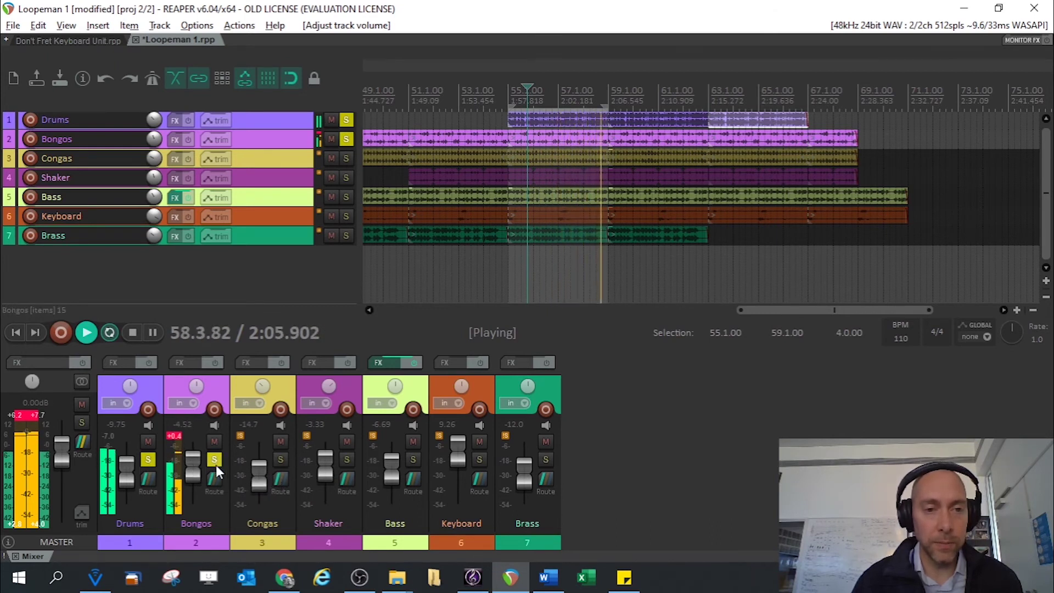
Replace the Drums solo with Shaker and Congas alongside Bongos, setting Shaker to -8.15 dB and Congas to -11.0 dB
click(148, 459)
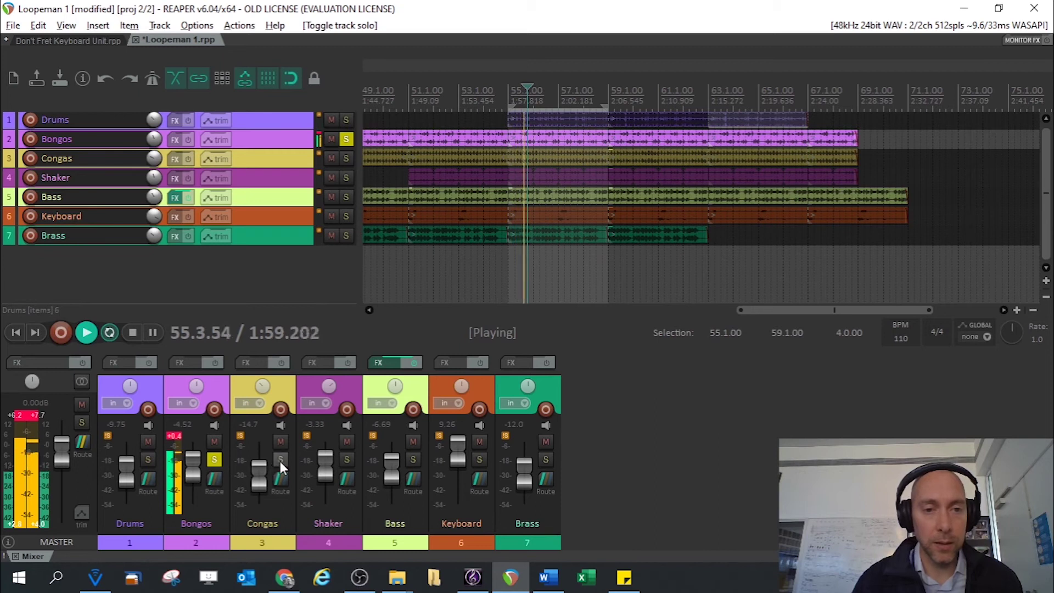
click(347, 460)
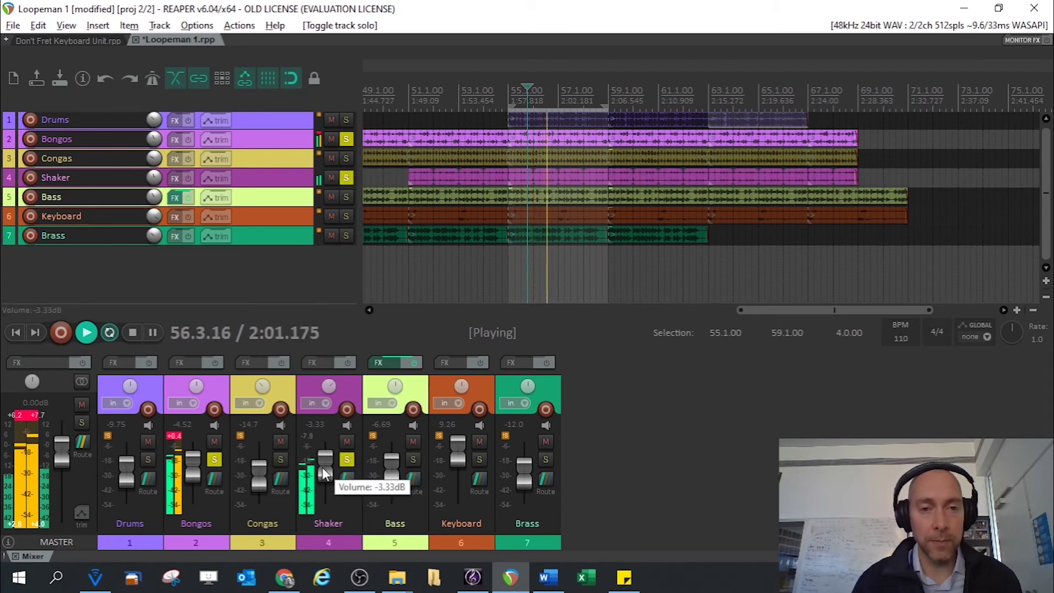
mouse_move(323, 470)
mouse_down()
mouse_move(325, 505)
mouse_move(325, 475)
mouse_up()
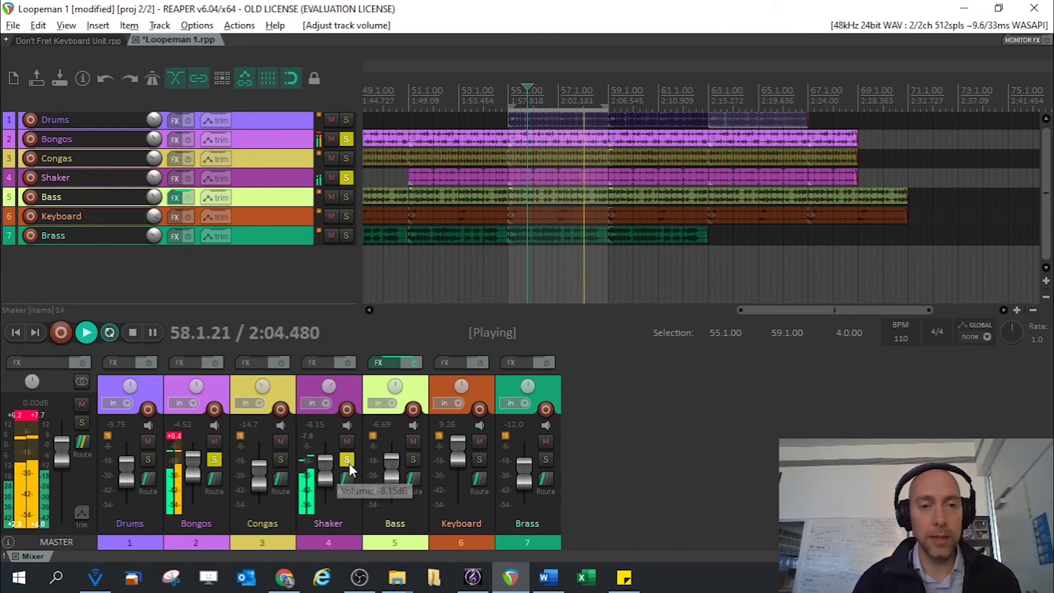
click(280, 461)
mouse_move(262, 476)
mouse_down()
mouse_move(258, 513)
mouse_move(265, 470)
mouse_up()
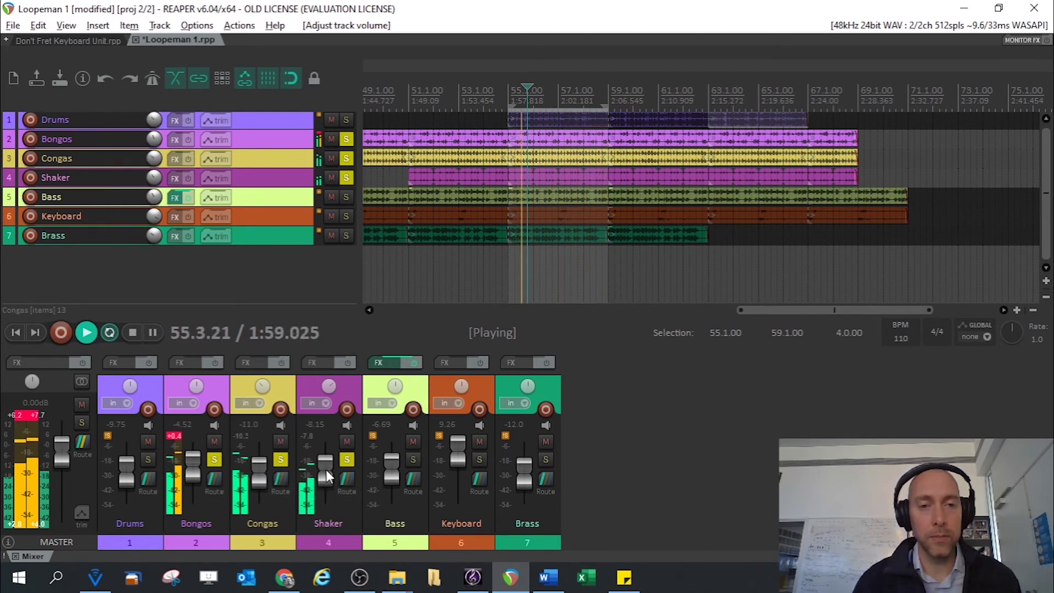
Add the Bass and Keyboard tracks to the solo, and adjust the Keyboard volume to +7.99 dB and up to +12.0 dB for comparison
click(413, 458)
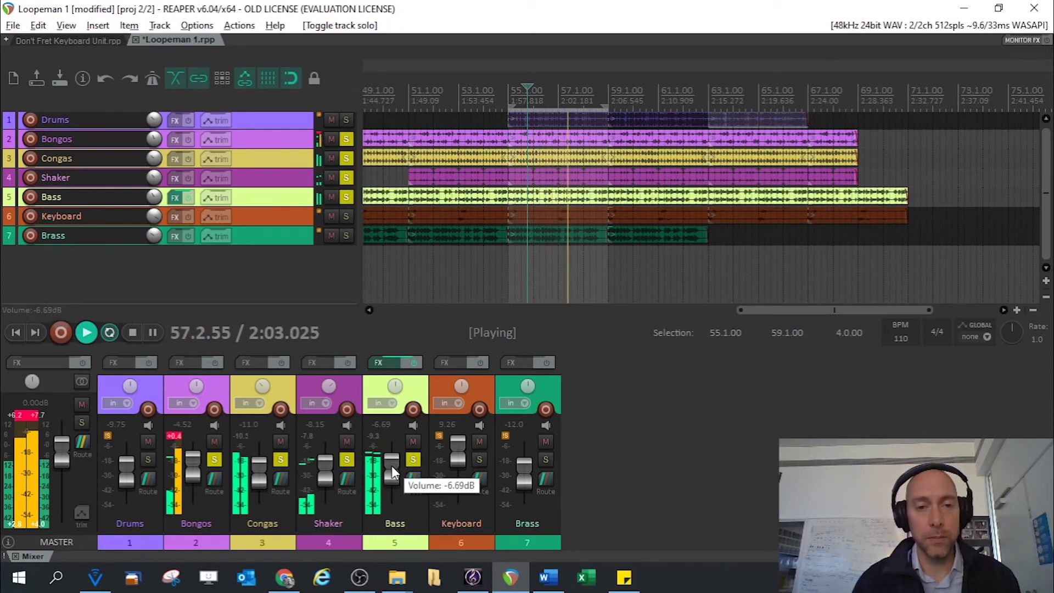
click(480, 459)
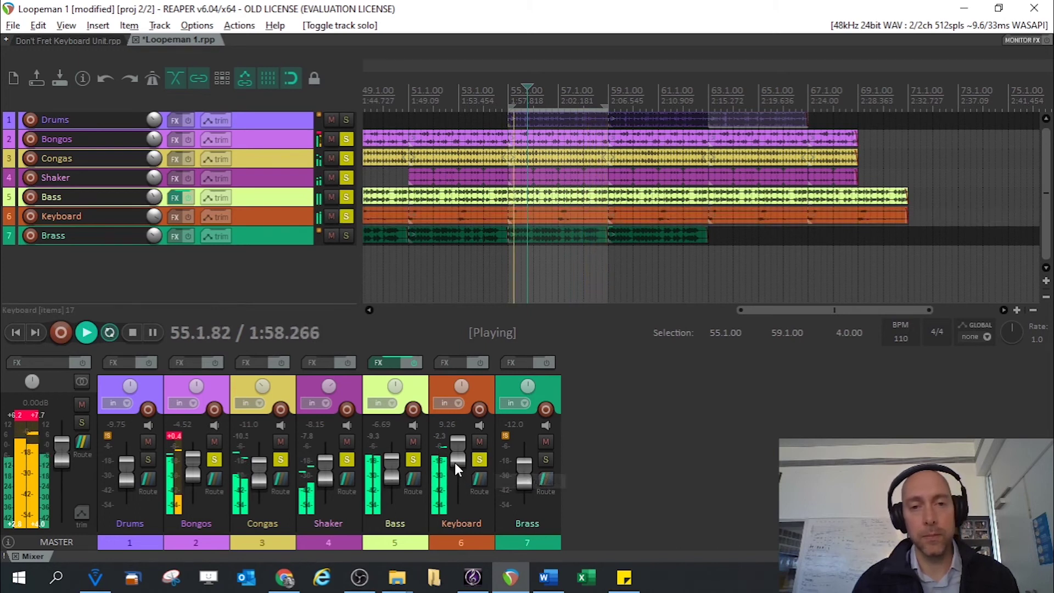
mouse_move(460, 457)
mouse_down()
mouse_move(467, 498)
mouse_move(463, 453)
mouse_up()
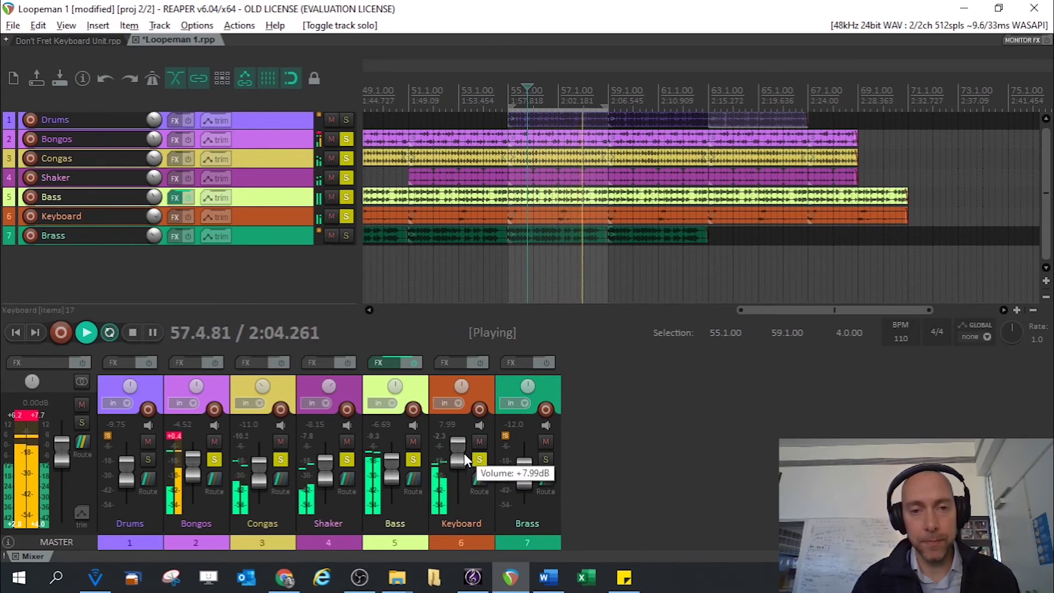
drag(463, 453, 466, 440)
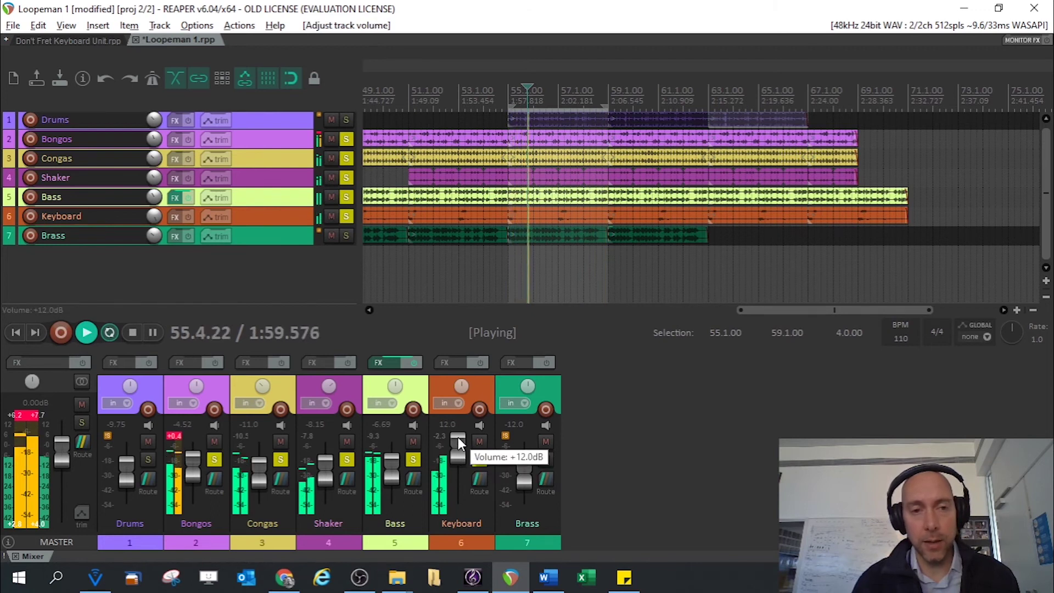
Reset the Master and Keyboard peak indicators, and bring the Keyboard volume down to +10.1 dB
click(30, 421)
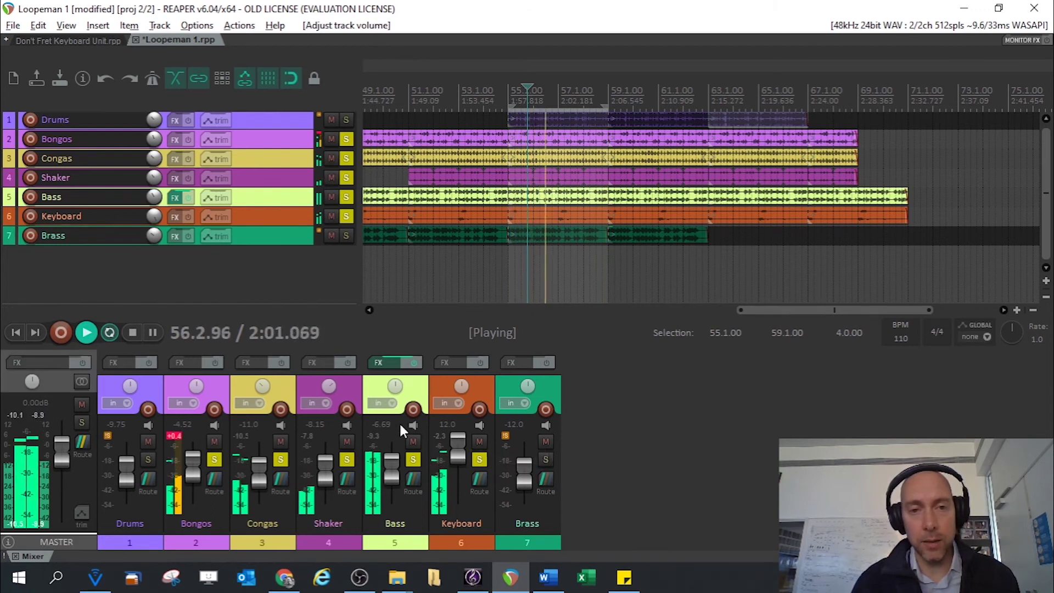
click(30, 421)
click(434, 437)
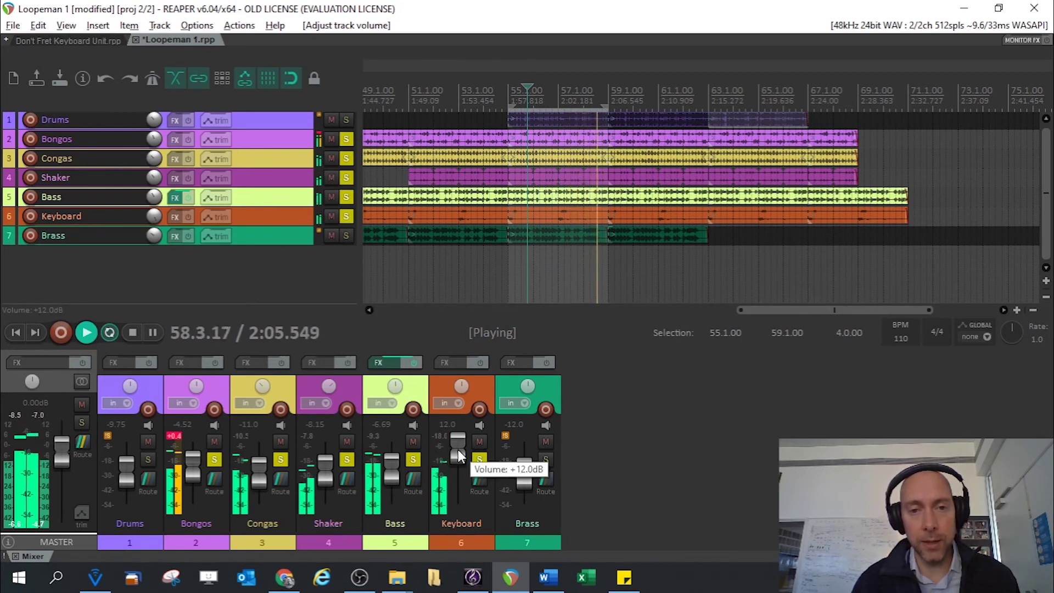
drag(459, 455, 460, 458)
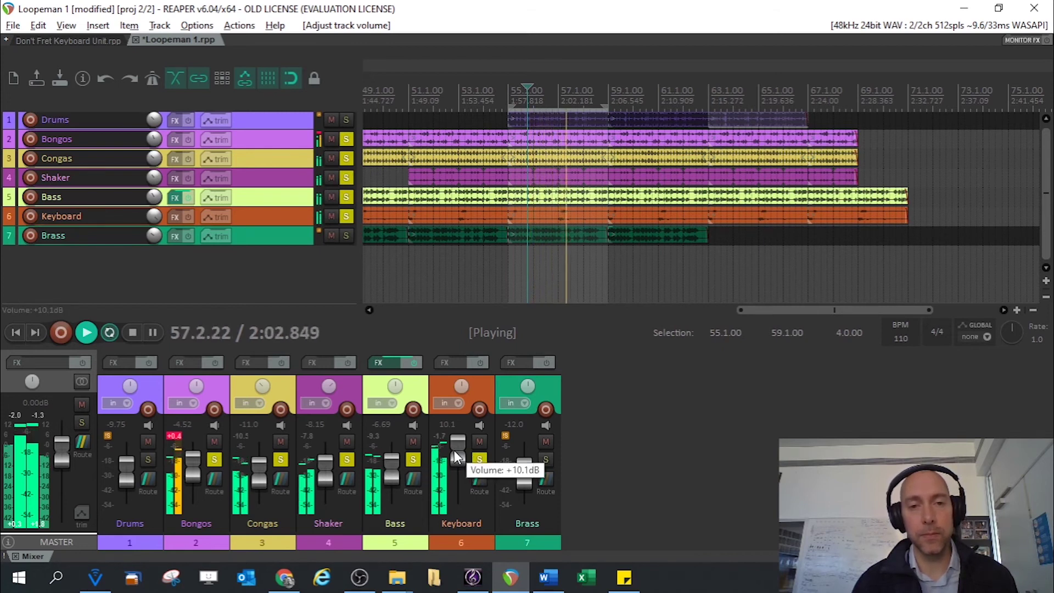
Add the Brass track to the solo, and lower the Brass volume to -13.9 dB and the Bongos volume to -5.33 dB
click(546, 461)
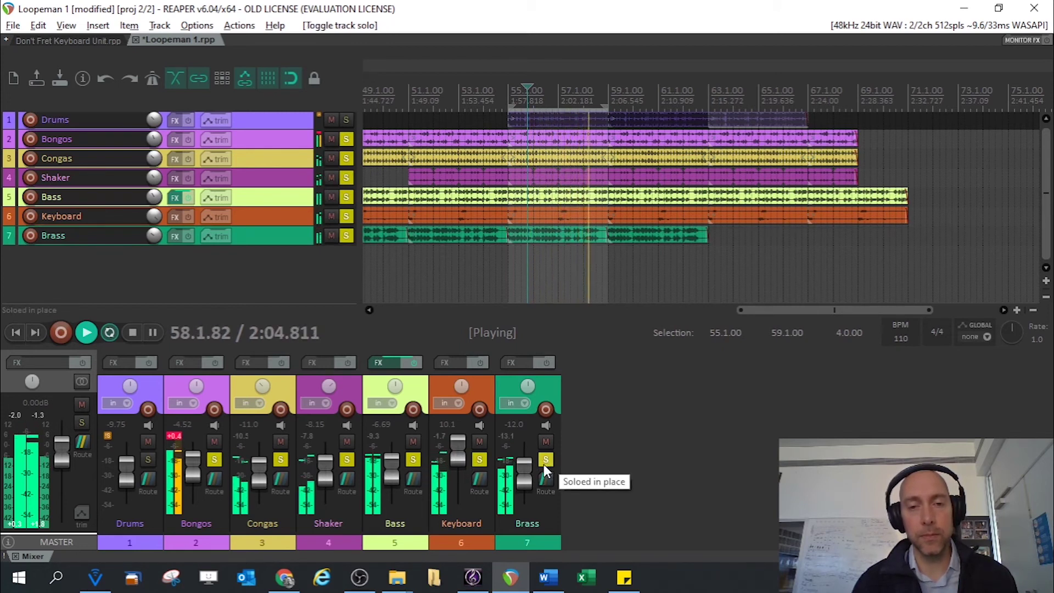
drag(519, 464, 525, 473)
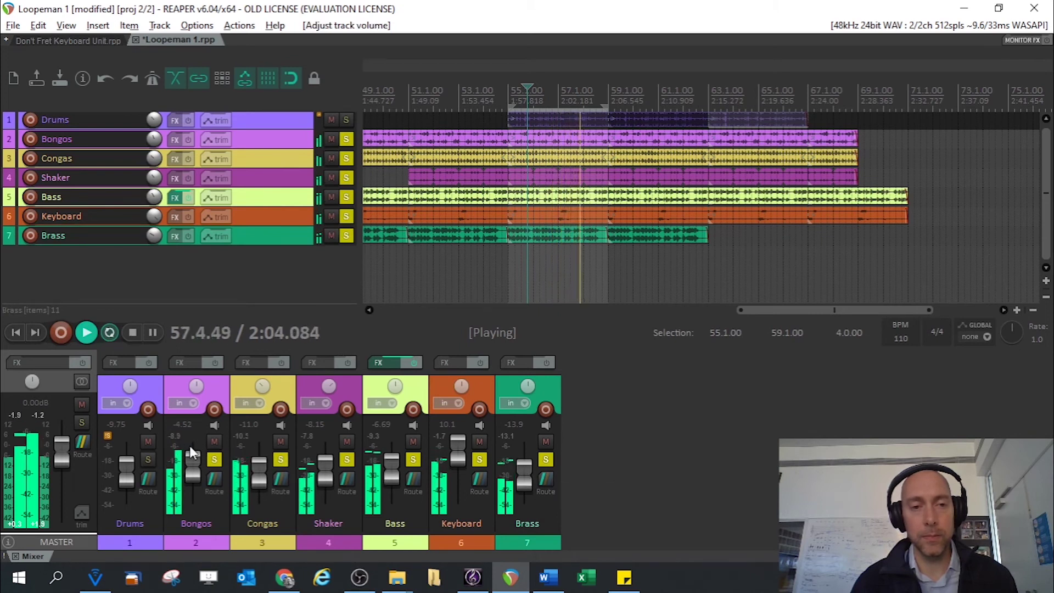
drag(197, 464, 196, 466)
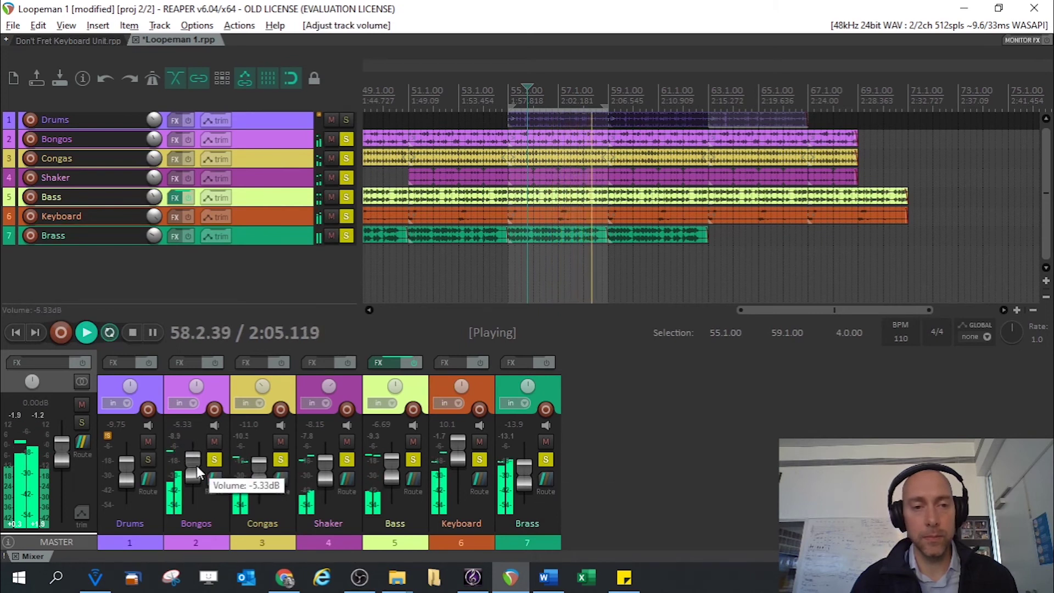
Add the Drums to the solo to play the full mix, stop playback, and unsolo all seven tracks
click(153, 461)
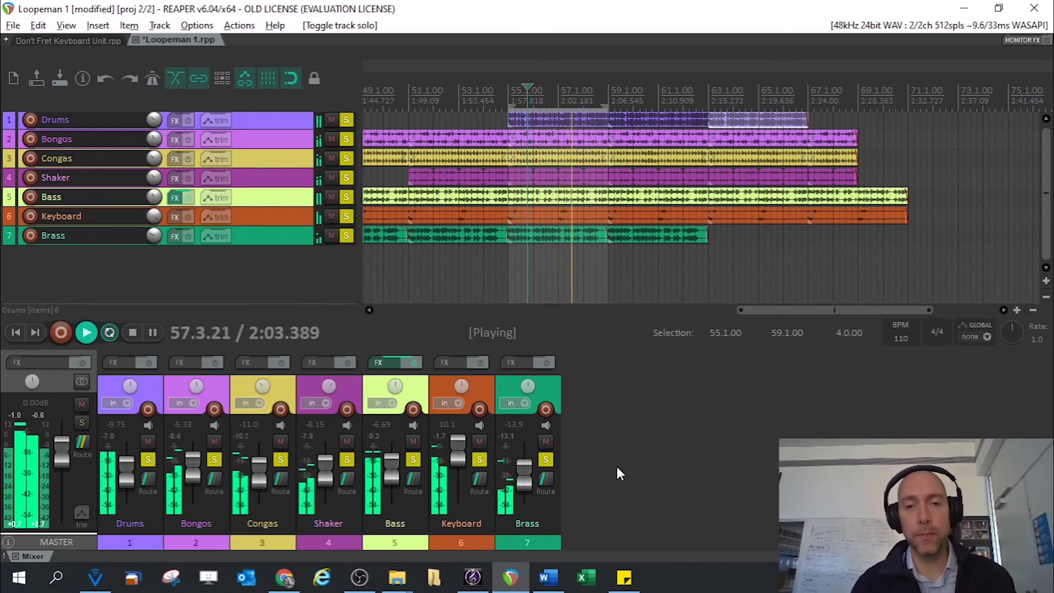
key(space)
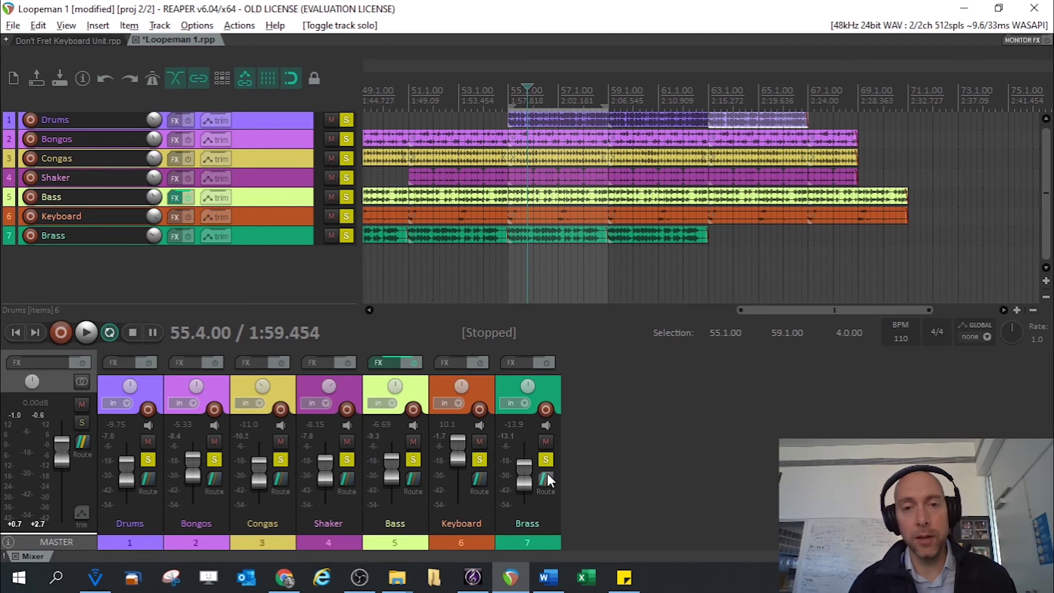
drag(547, 460, 149, 465)
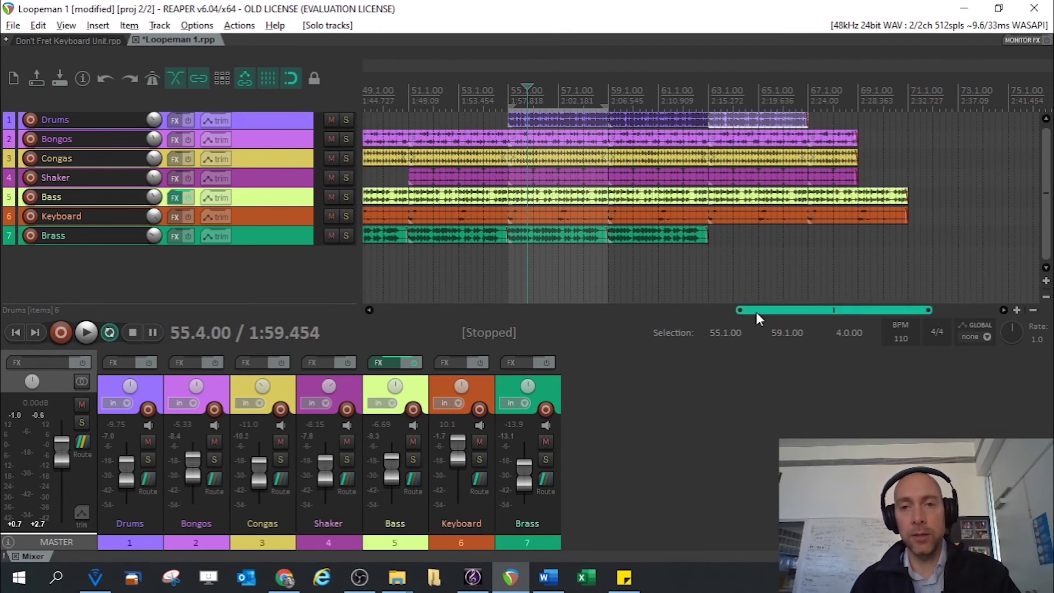
Play the balanced arrangement from 6.4.00, and skip ahead to the ending at 63.1.00
drag(757, 314, 472, 299)
click(465, 92)
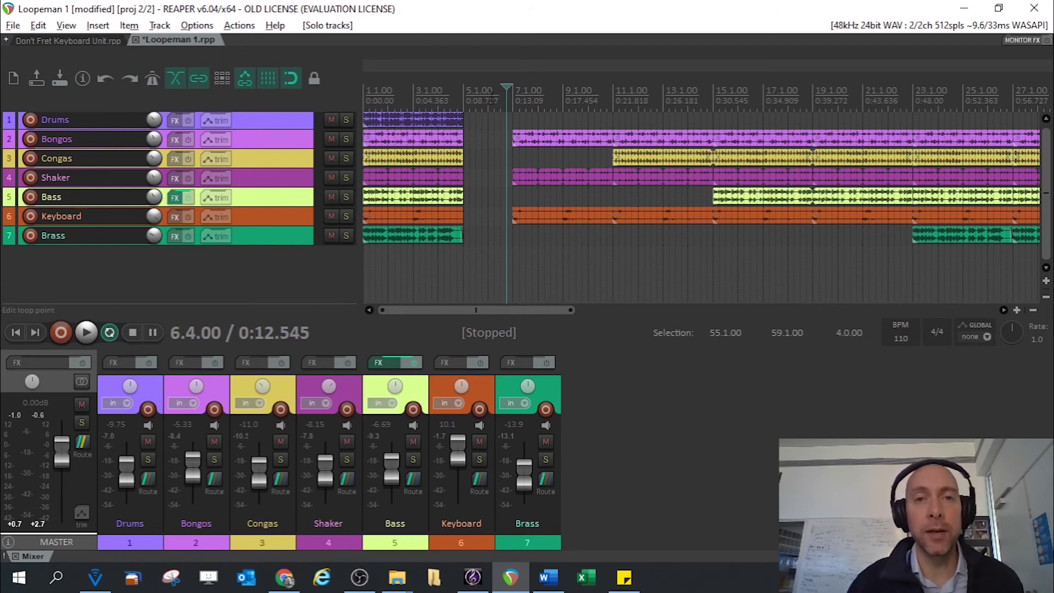
key(space)
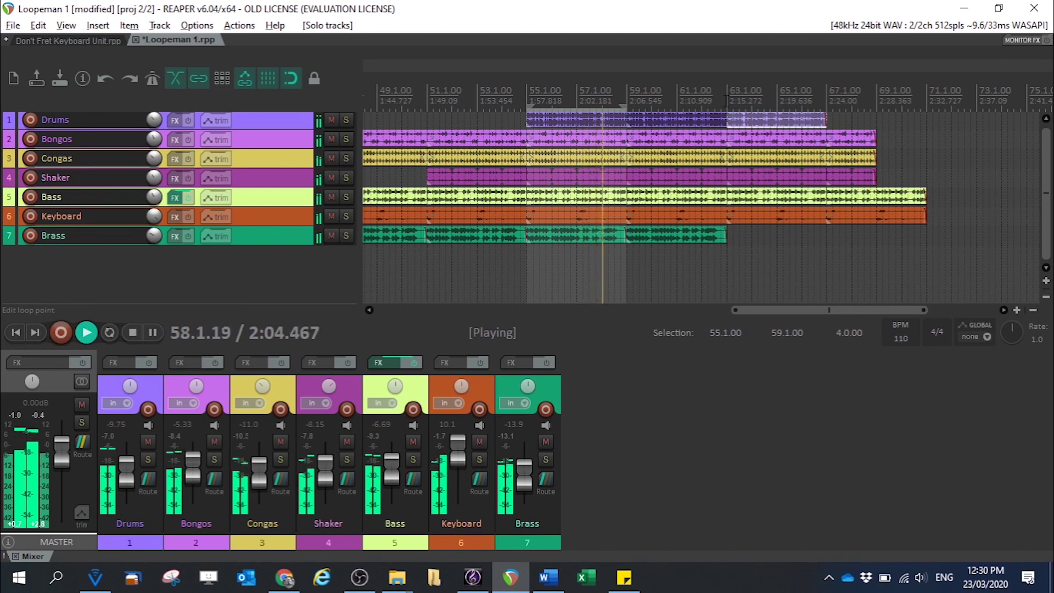
click(726, 100)
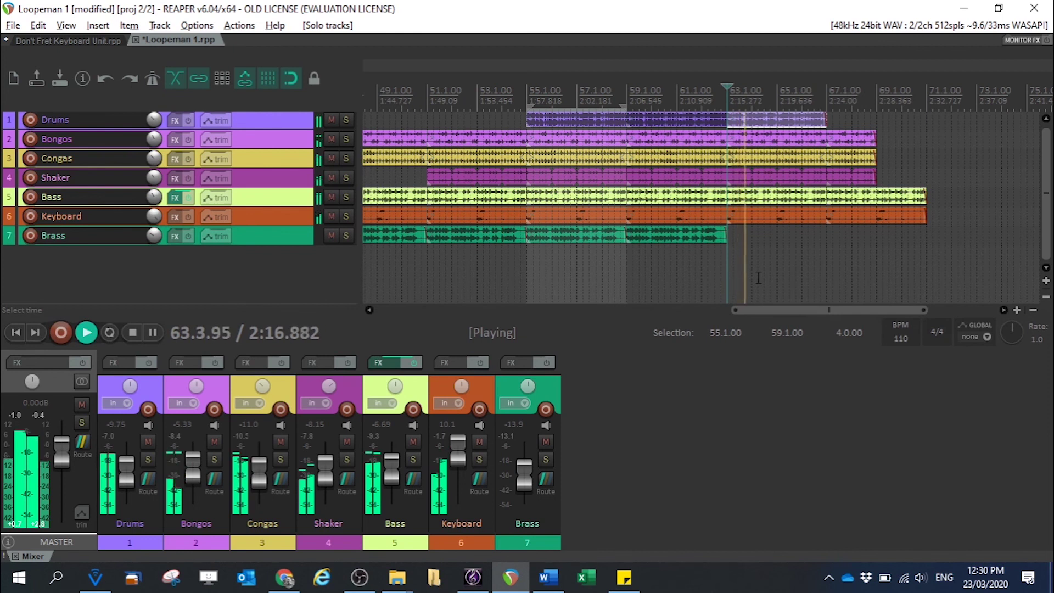